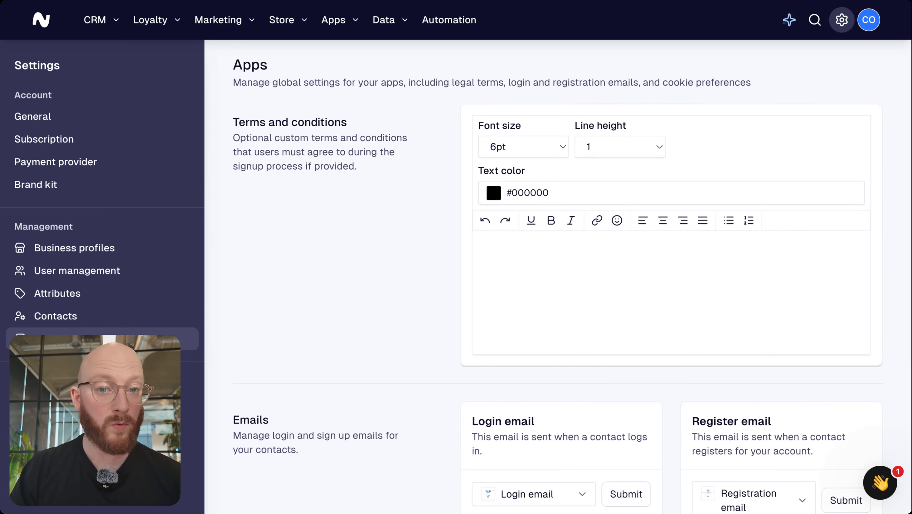
Write the heading 'Terms and conditions' in the Terms editor and make it 24pt
scroll(572, 276, down, 2)
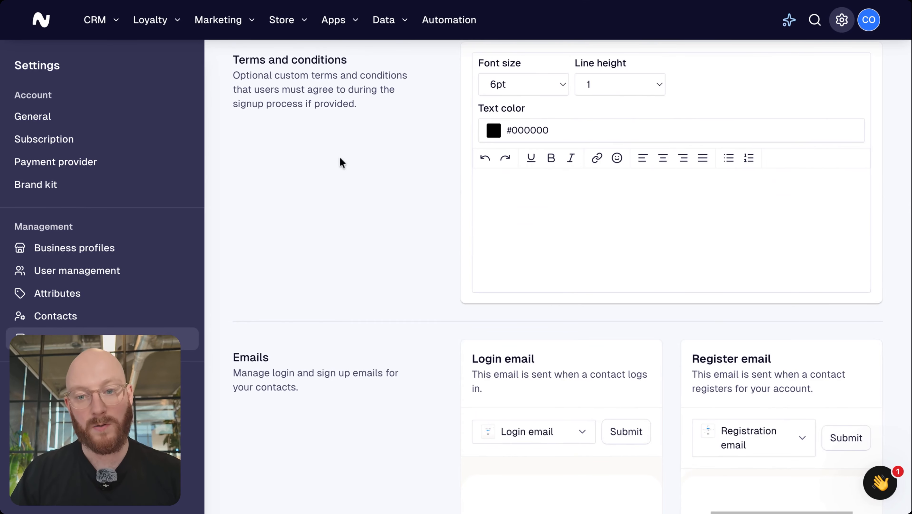
scroll(341, 160, down, 4)
scroll(341, 163, down, 5)
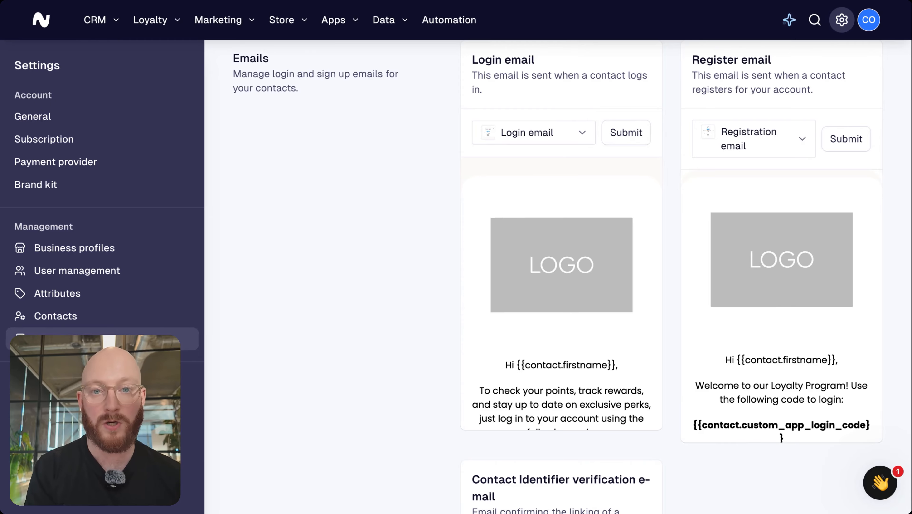
scroll(558, 277, down, 1)
scroll(343, 365, down, 10)
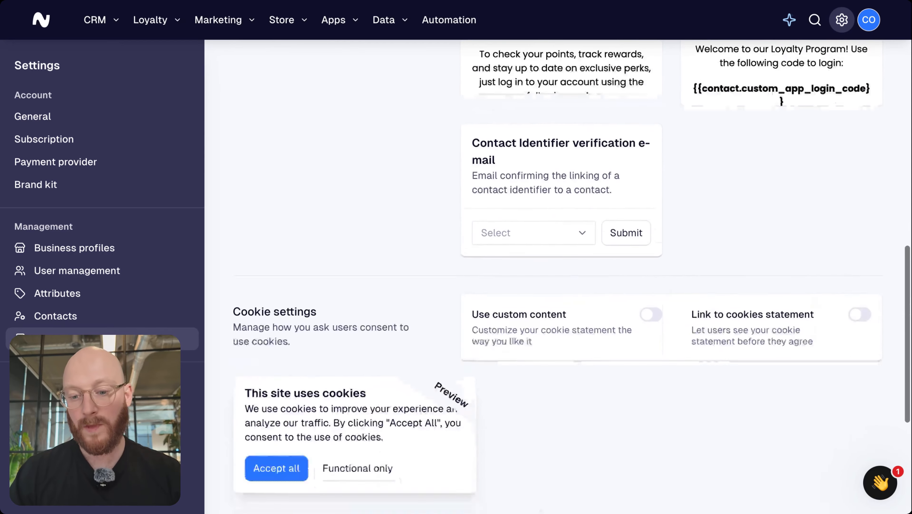
scroll(343, 365, down, 6)
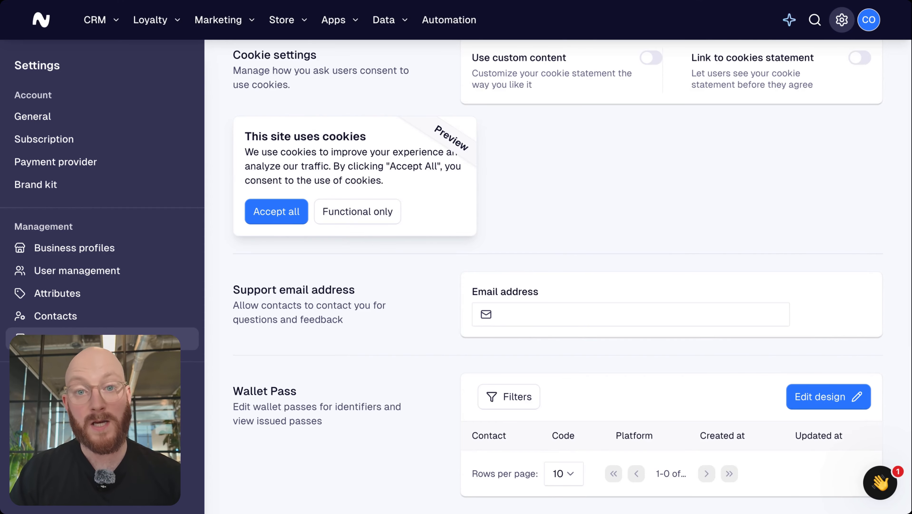
scroll(401, 315, up, 10)
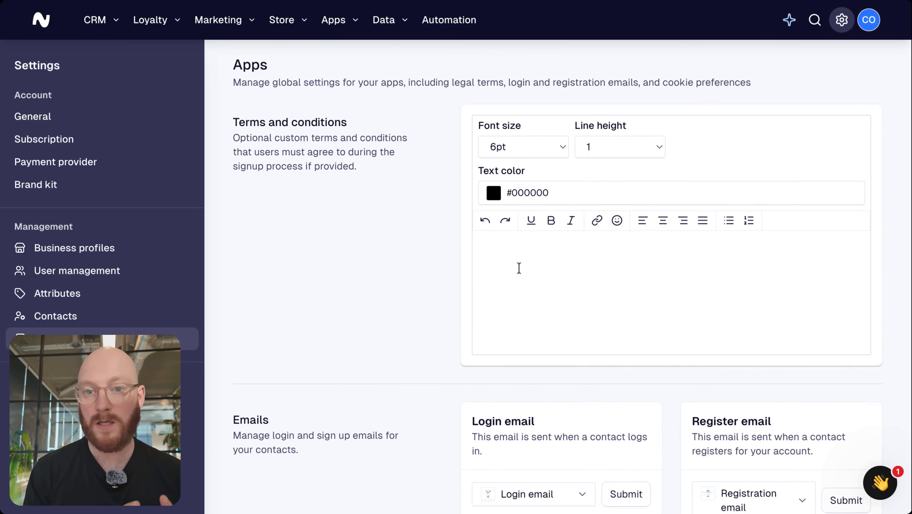
click(672, 293)
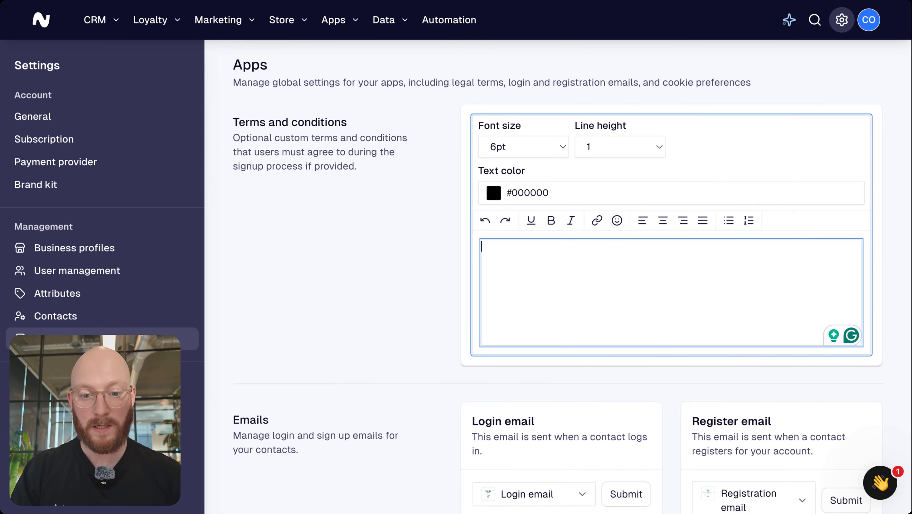
text(Terms a)
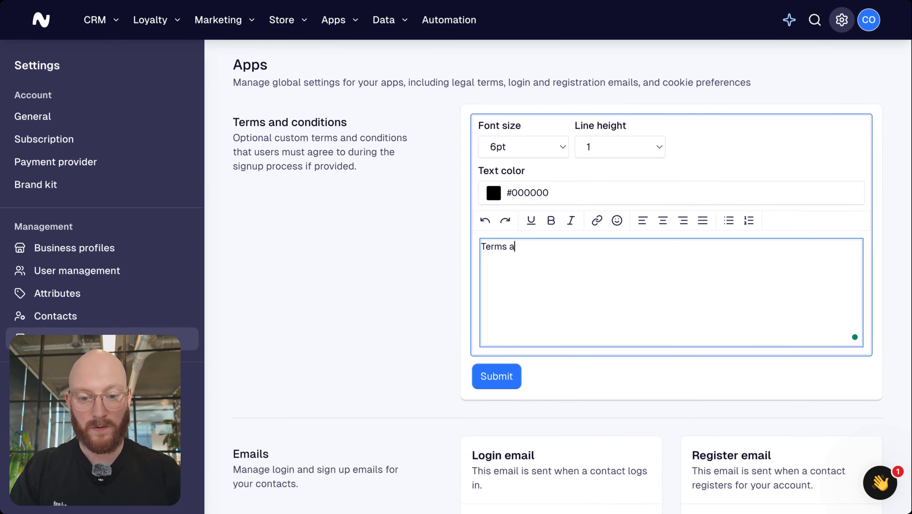
text(nd conditions)
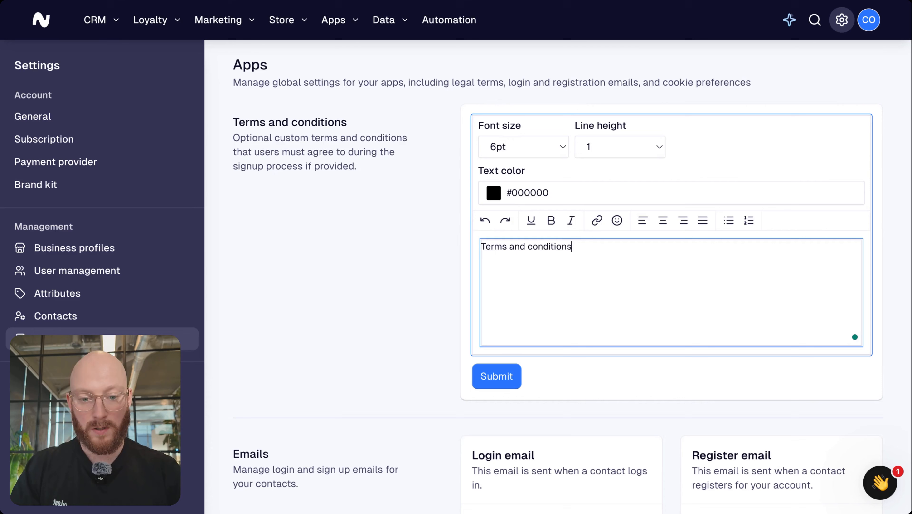
triple_click(597, 252)
click(551, 148)
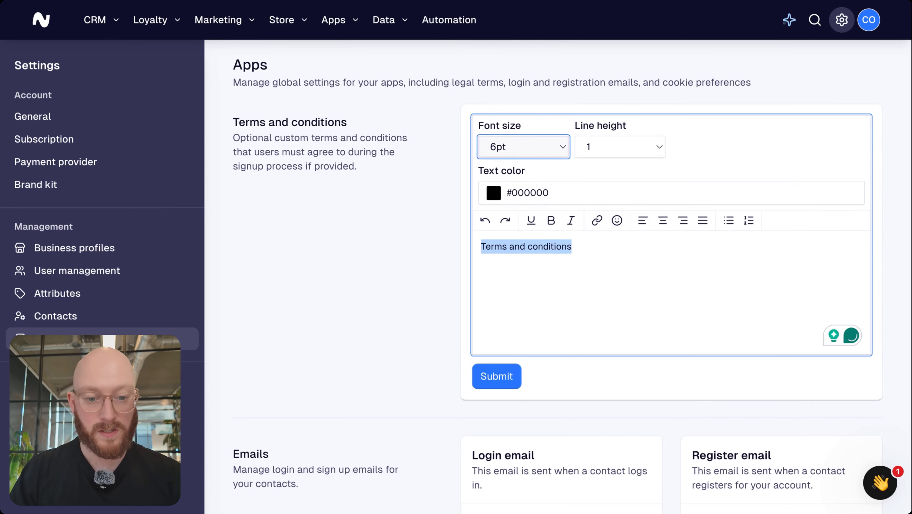
click(583, 294)
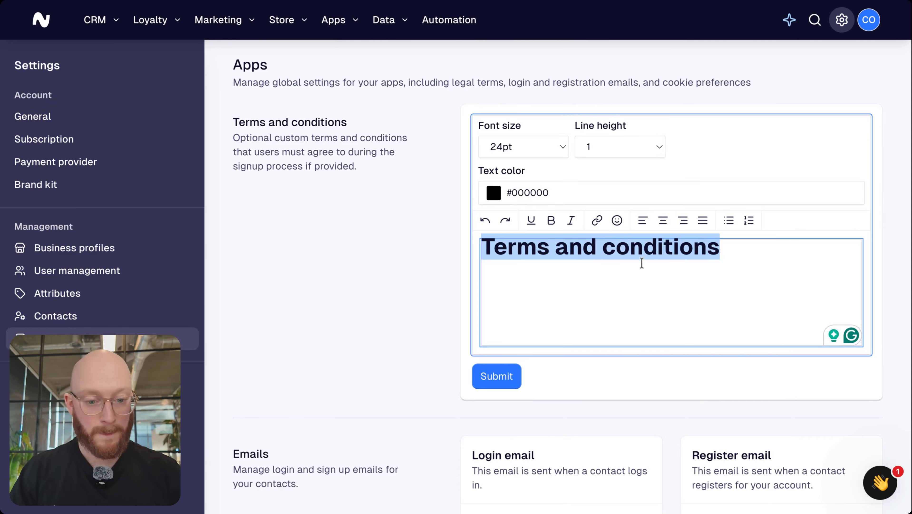
click(632, 179)
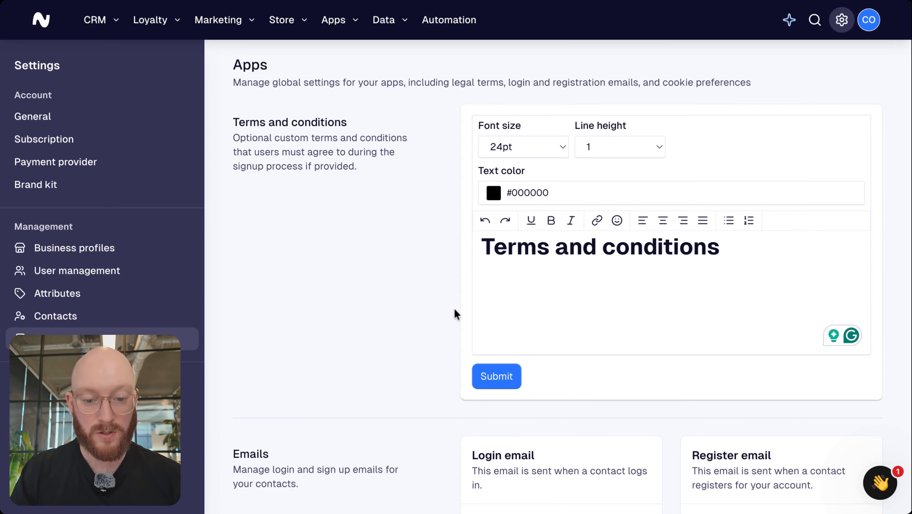
Add an unbolded 10pt 'Content' line below the heading and submit the terms
click(535, 283)
key(Return)
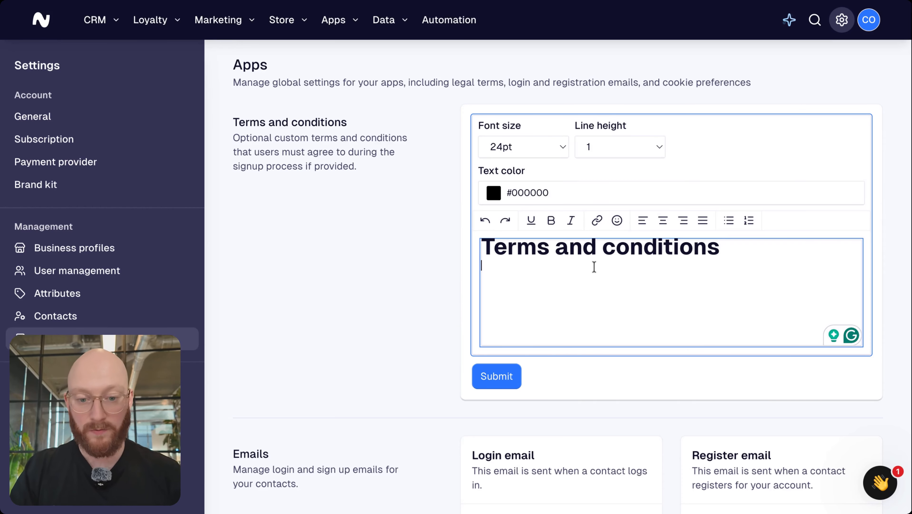
click(553, 147)
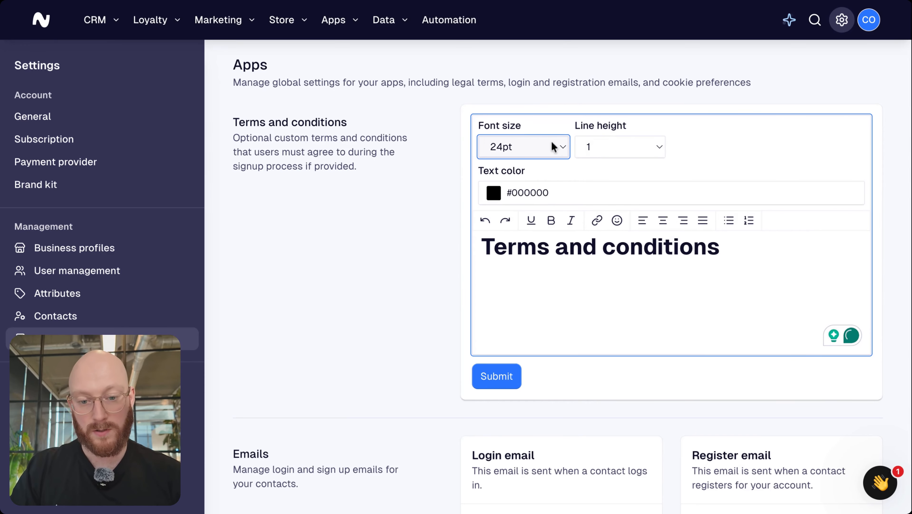
click(573, 278)
text(Cont)
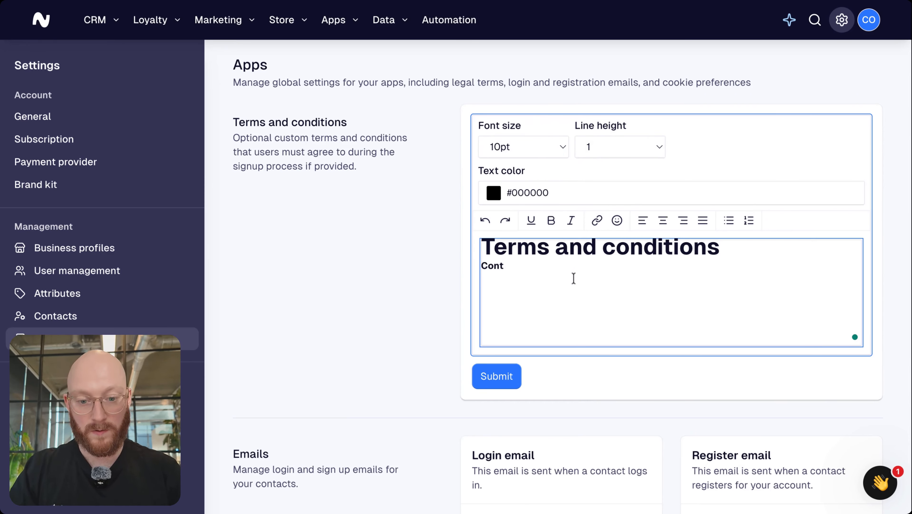
text(ent)
double_click(508, 266)
key(ctrl+b)
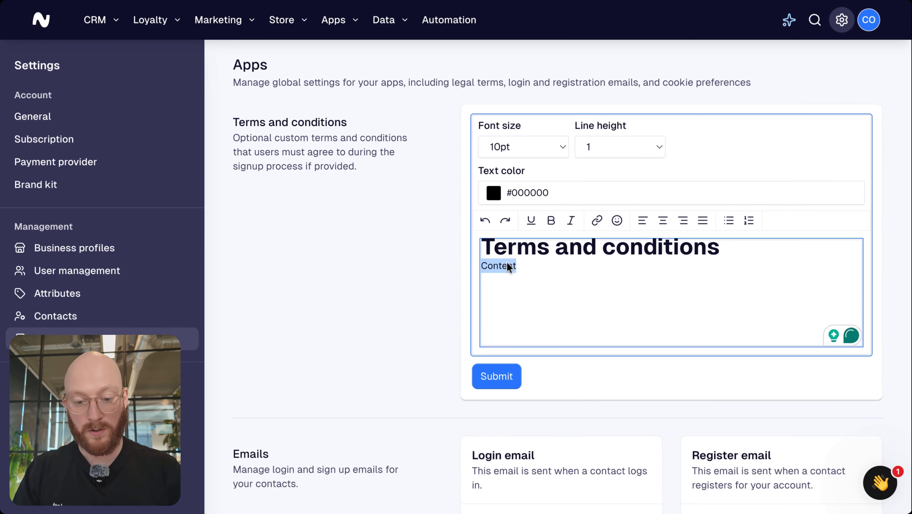
click(599, 407)
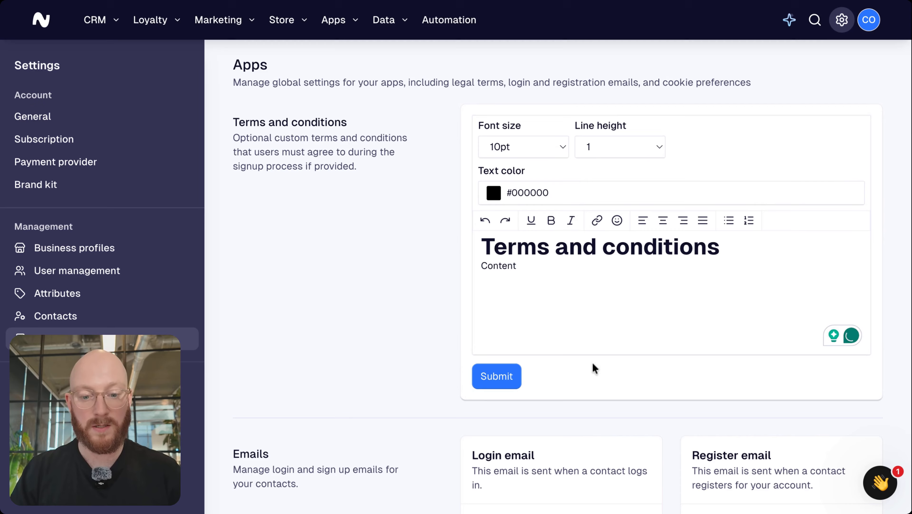
click(488, 374)
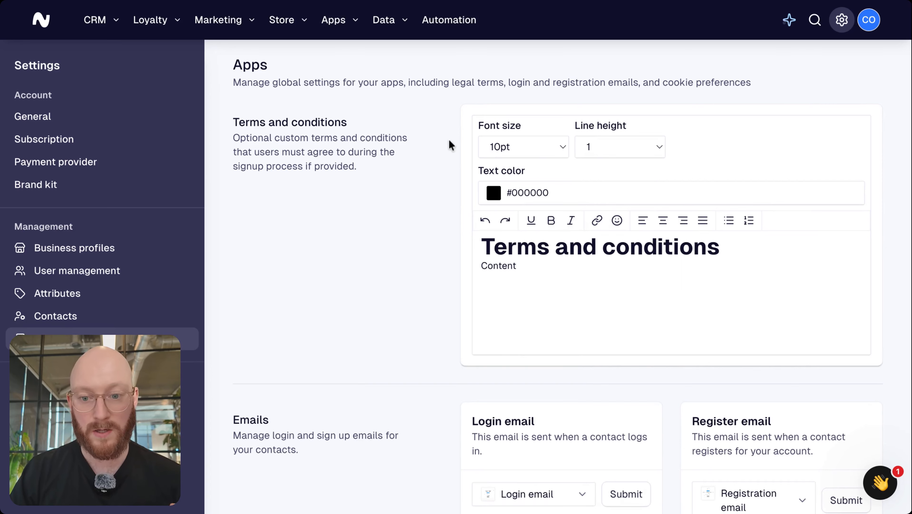
scroll(449, 142, down, 6)
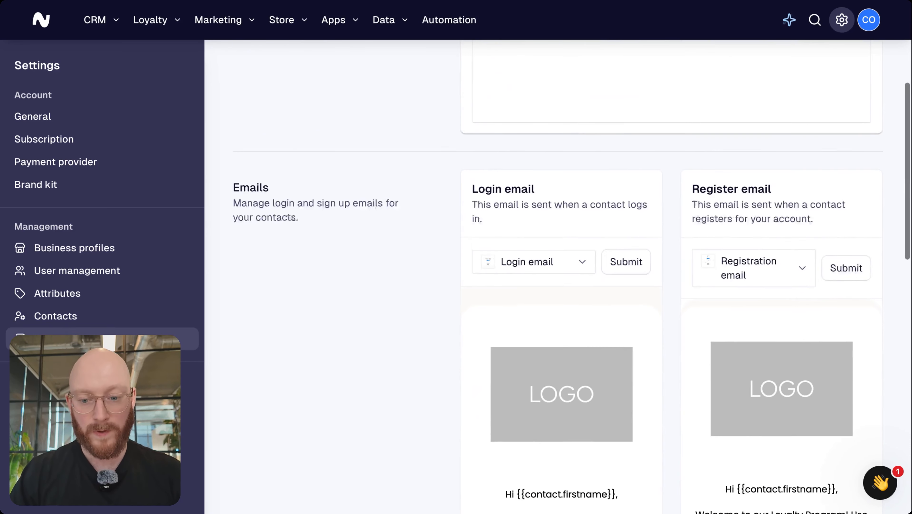
scroll(449, 142, down, 1)
mouse_move(637, 272)
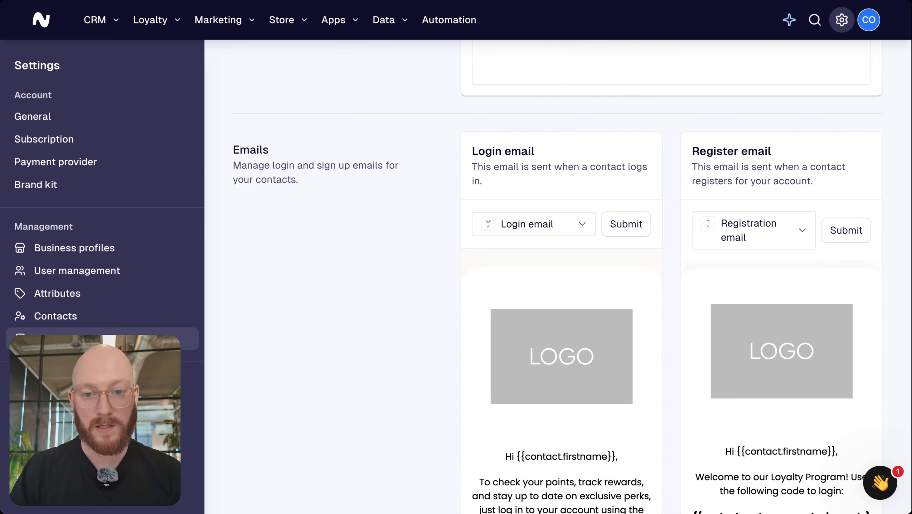
scroll(572, 285, down, 1)
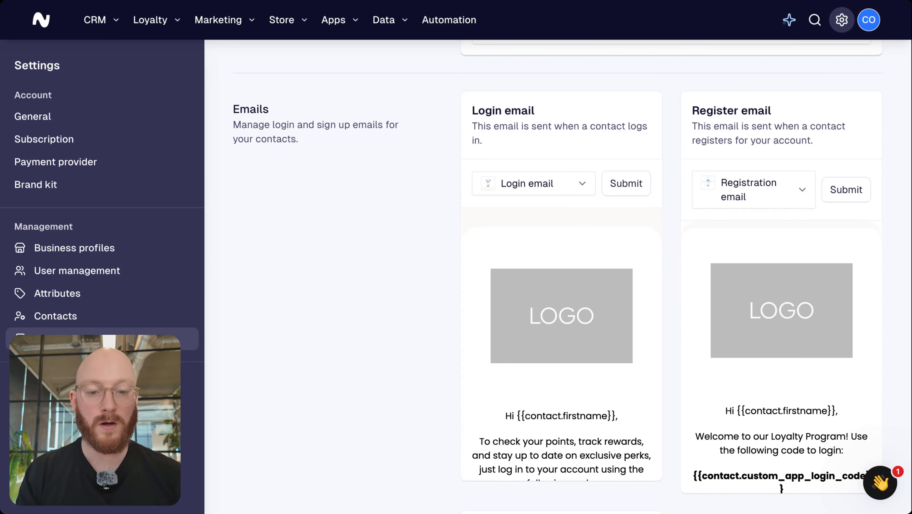
scroll(561, 288, down, 1)
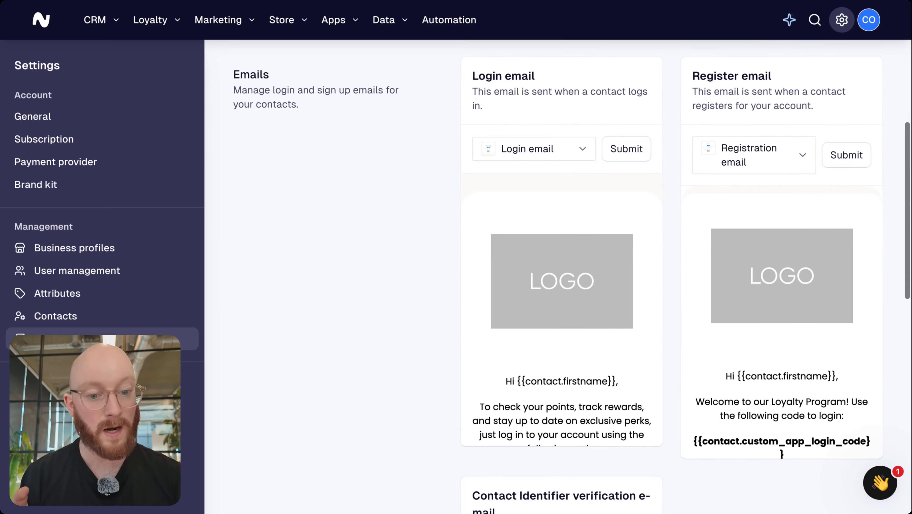
mouse_move(621, 167)
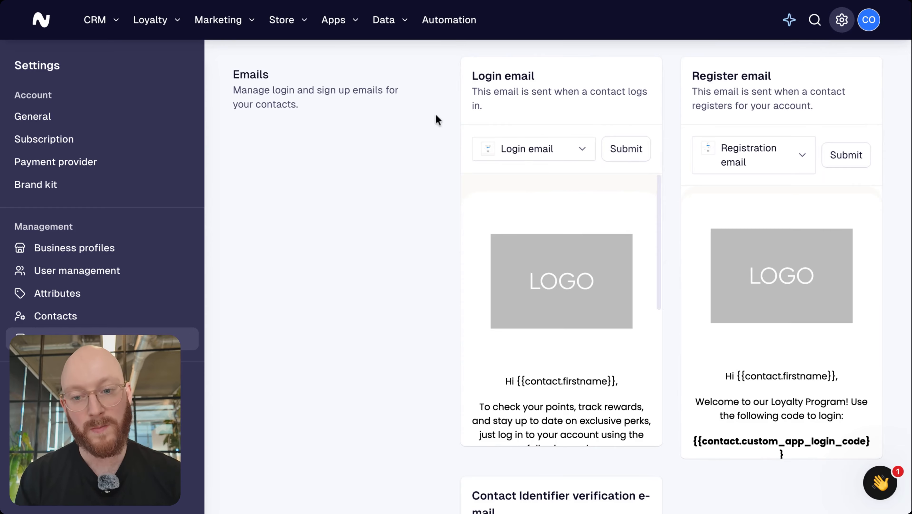
scroll(436, 113, down, 15)
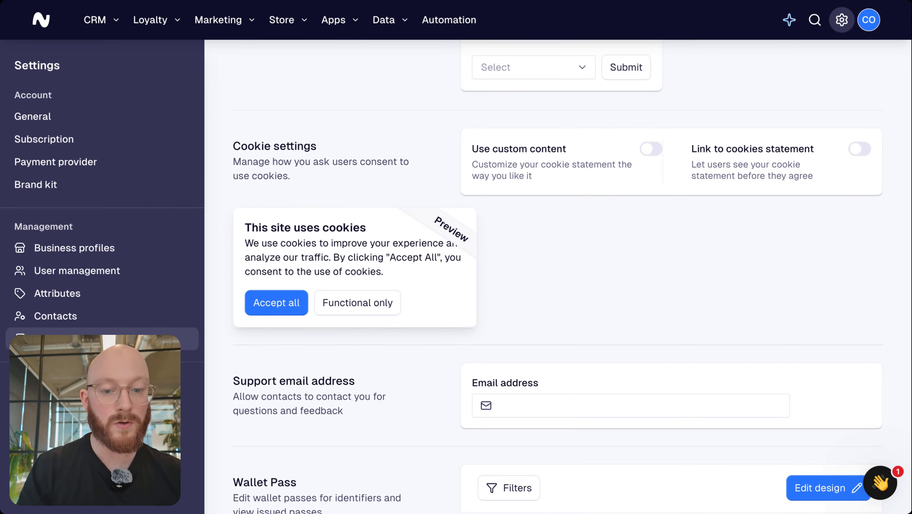
Turn on custom cookie content reading 'We use cookies to track our website visitors and provide personalized experiences.'
click(647, 156)
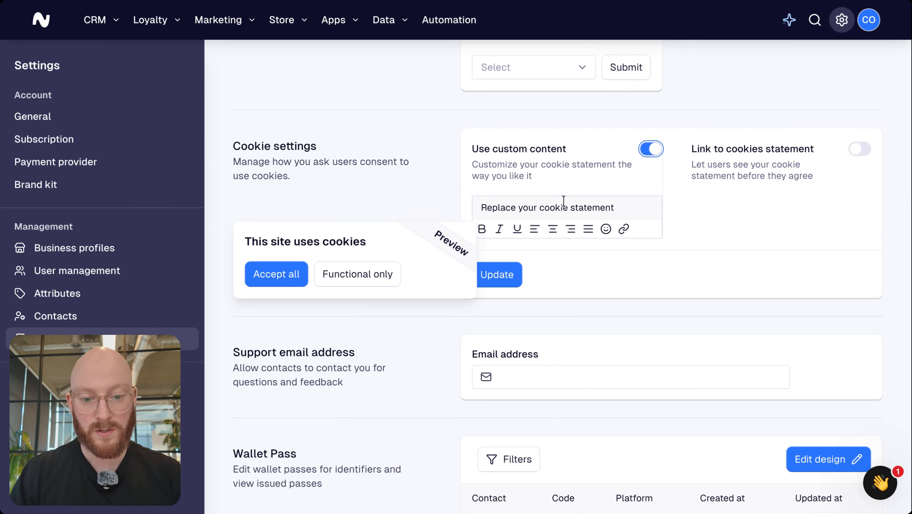
click(559, 210)
triple_click(559, 210)
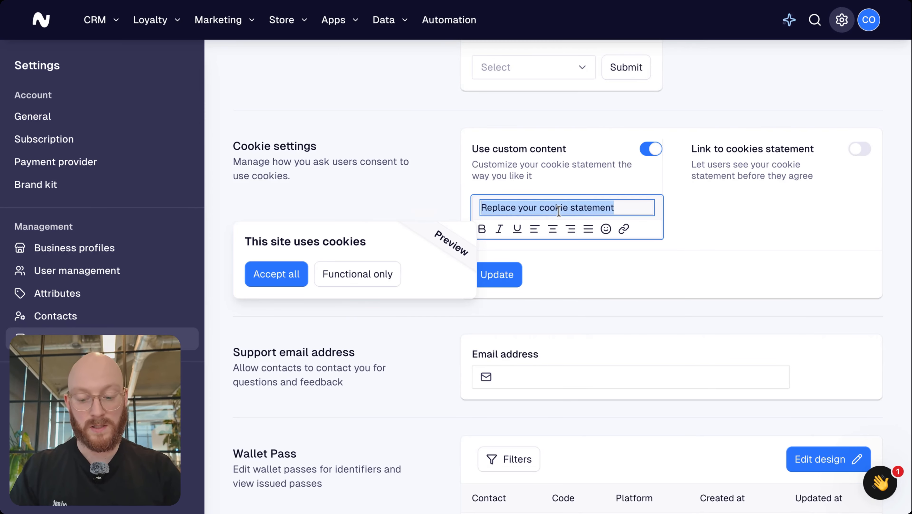
key(BackSpace)
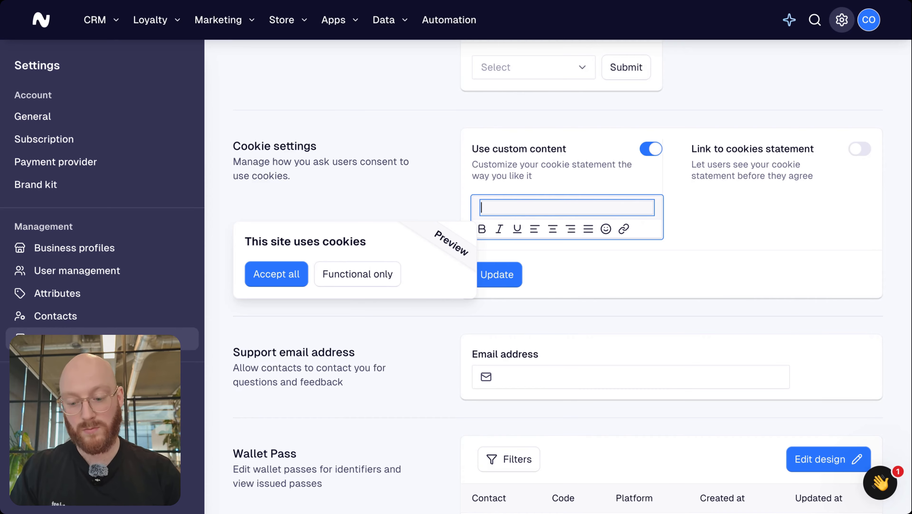
text(We use cook)
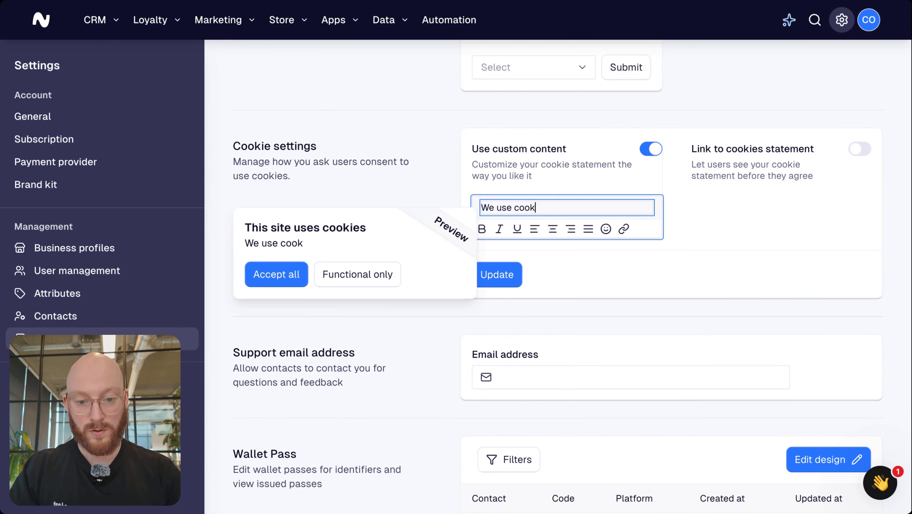
text(ies to track)
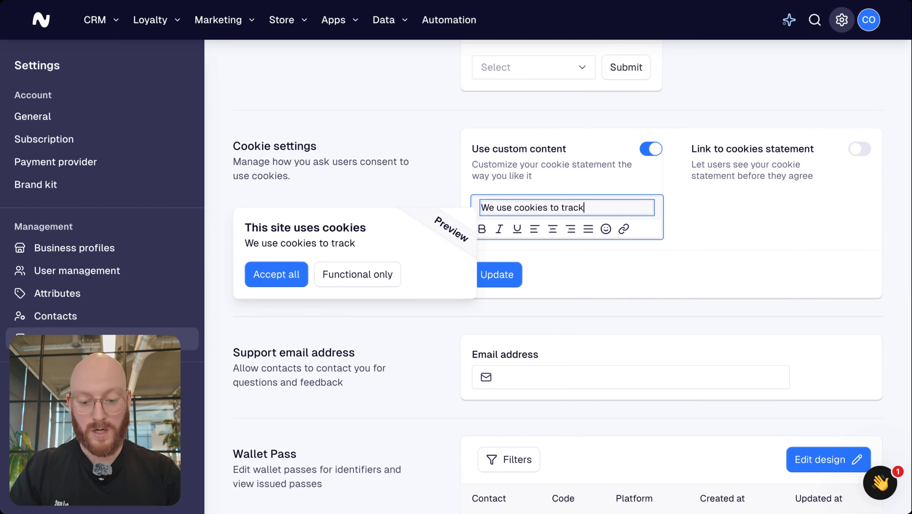
text( our website visit)
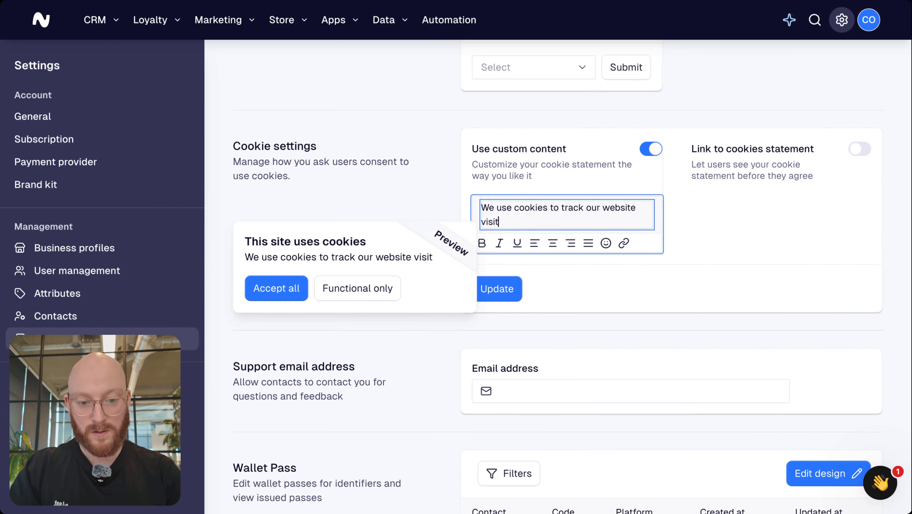
text(ors and provid)
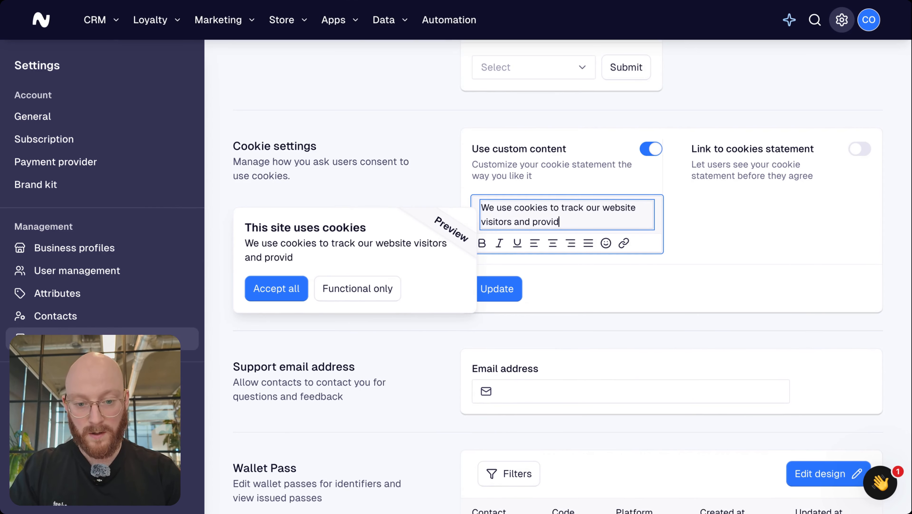
text(e personalized exeprie)
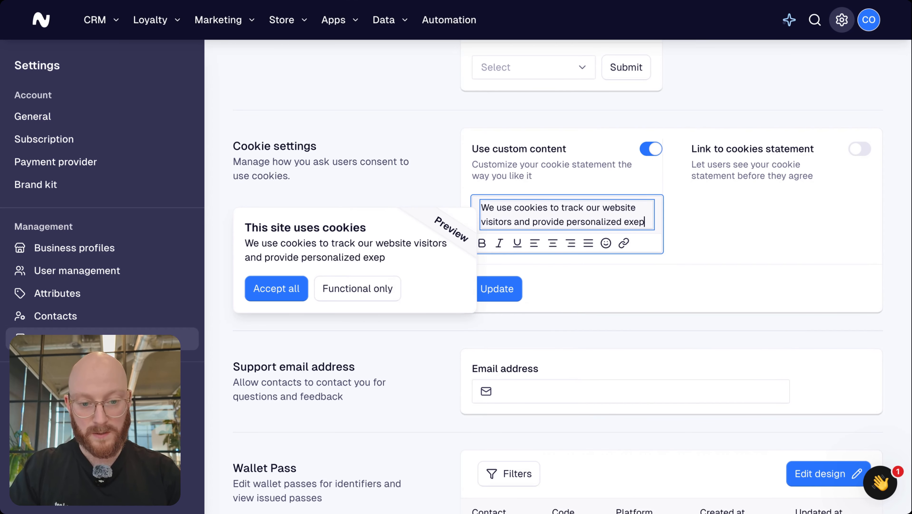
key(BackSpace)
key(BackSpace)
key(BackSpace)
key(BackSpace)
key(BackSpace)
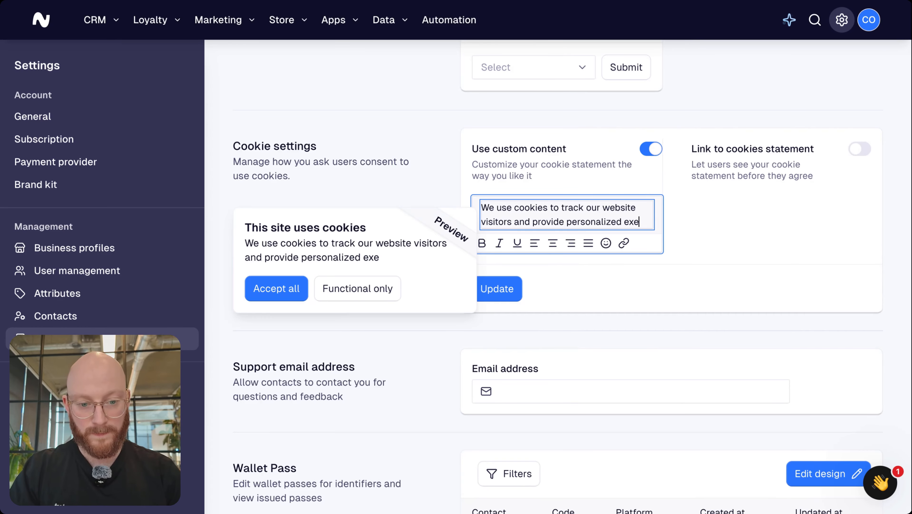
text(periences.)
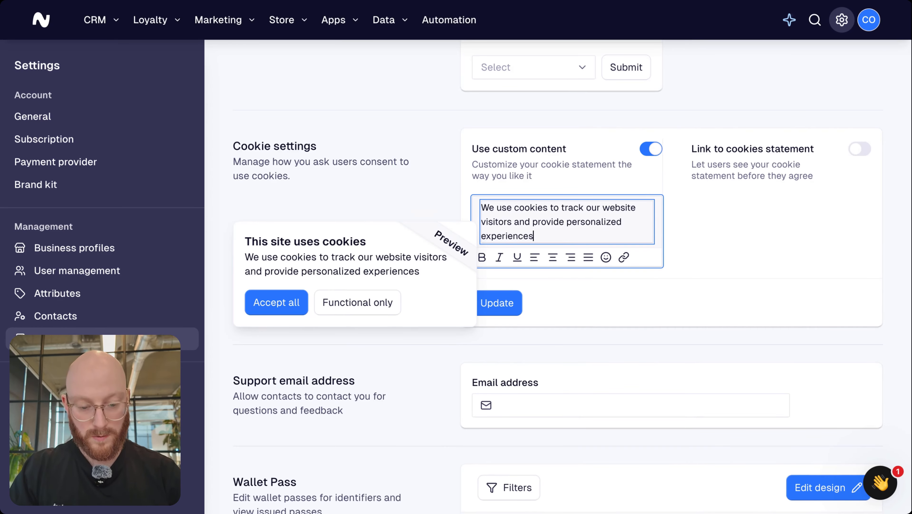
Turn on the cookie statement link and label it 'View cookie statement'
click(859, 150)
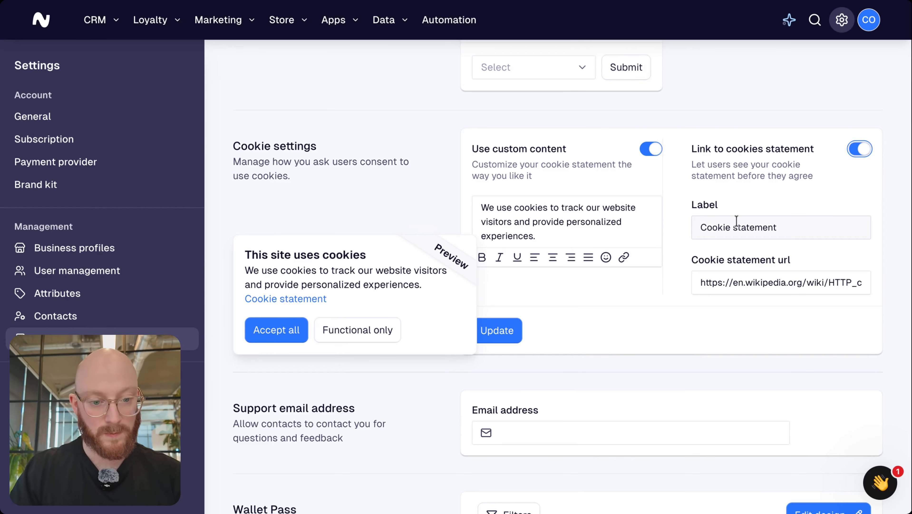
click(722, 225)
triple_click(721, 226)
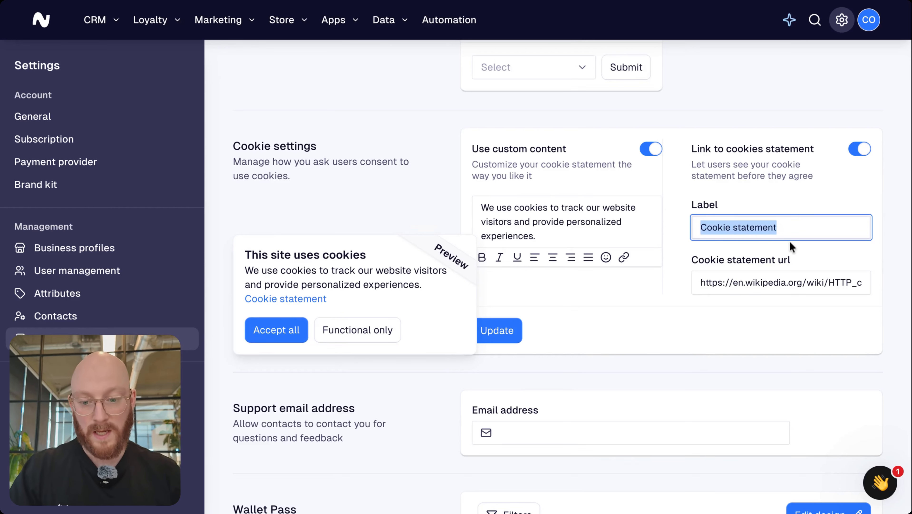
text(View co)
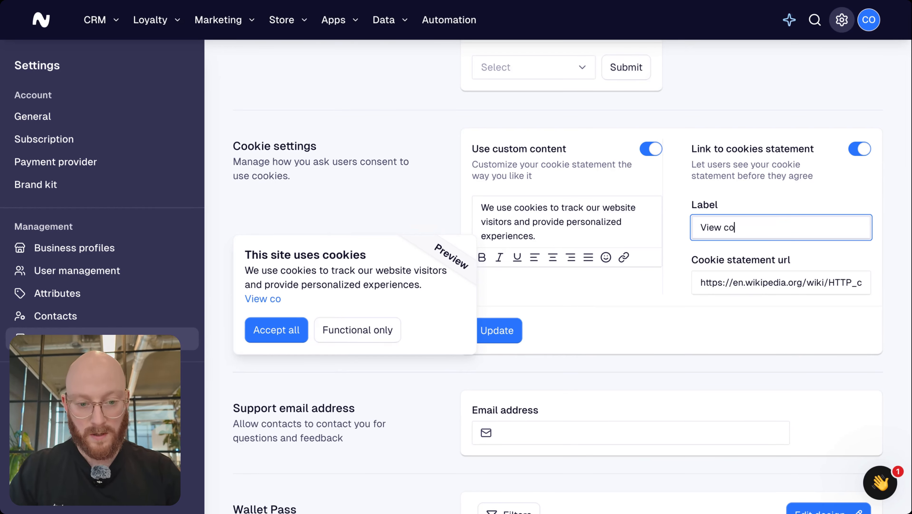
text(okie stat)
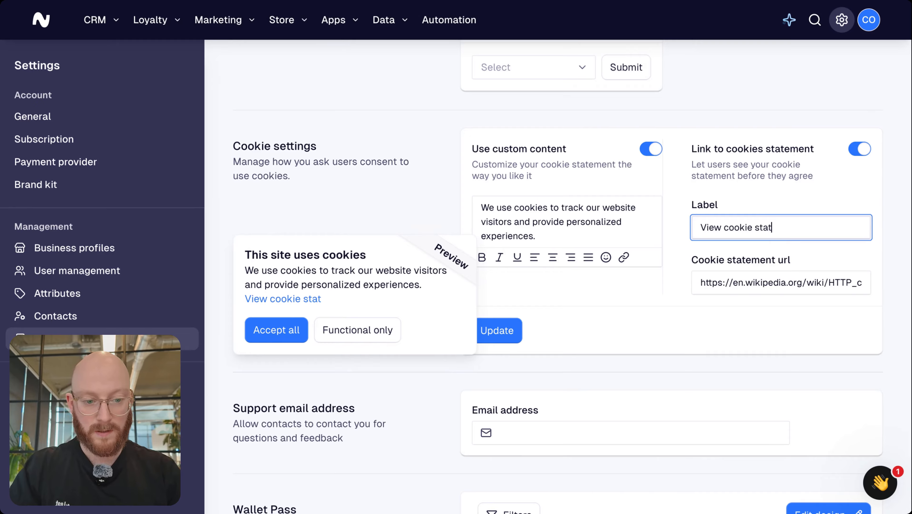
text(ement)
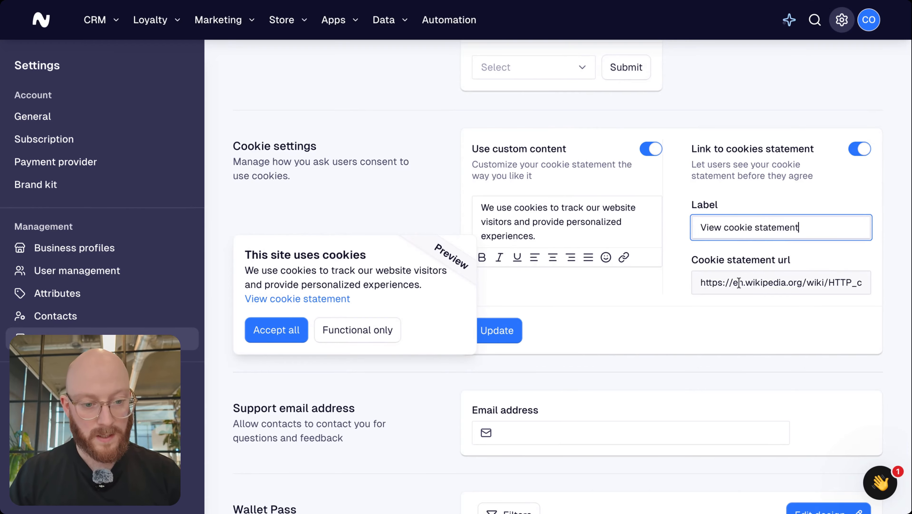
triple_click(739, 282)
click(739, 283)
click(791, 242)
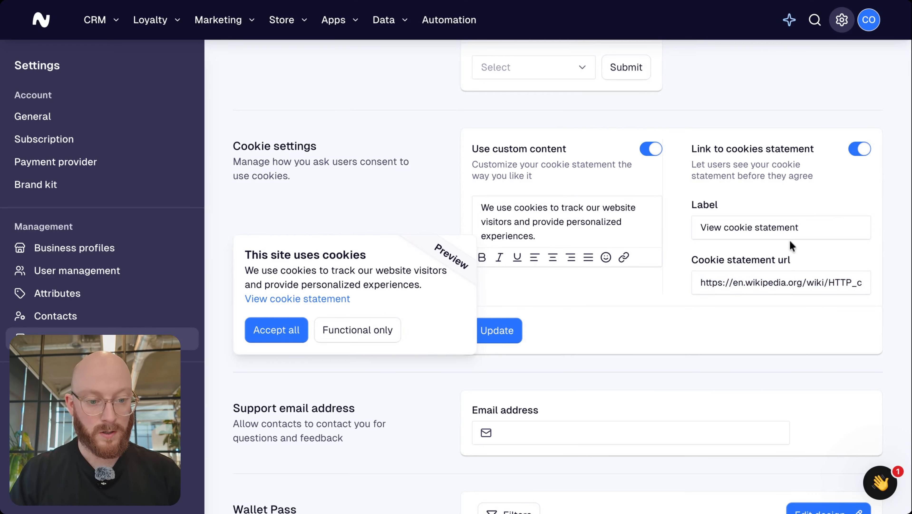
click(735, 283)
double_click(735, 283)
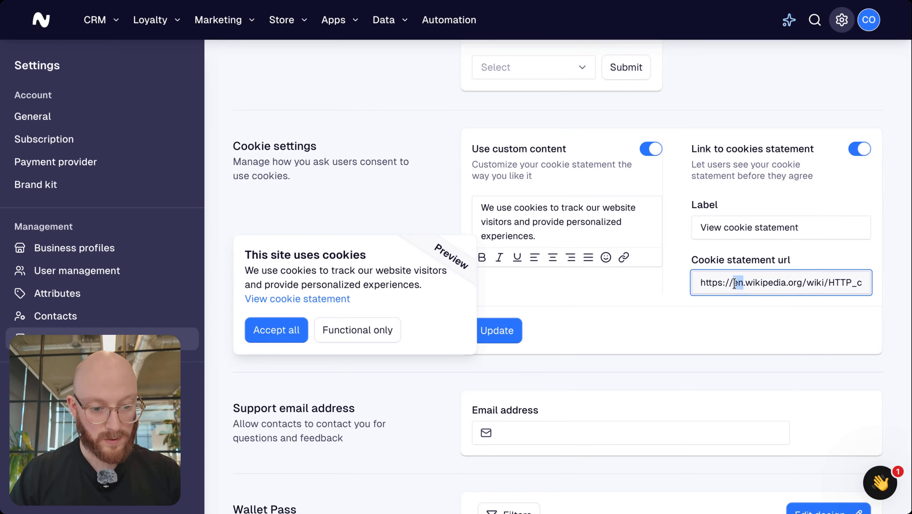
click(736, 283)
key(shift+End)
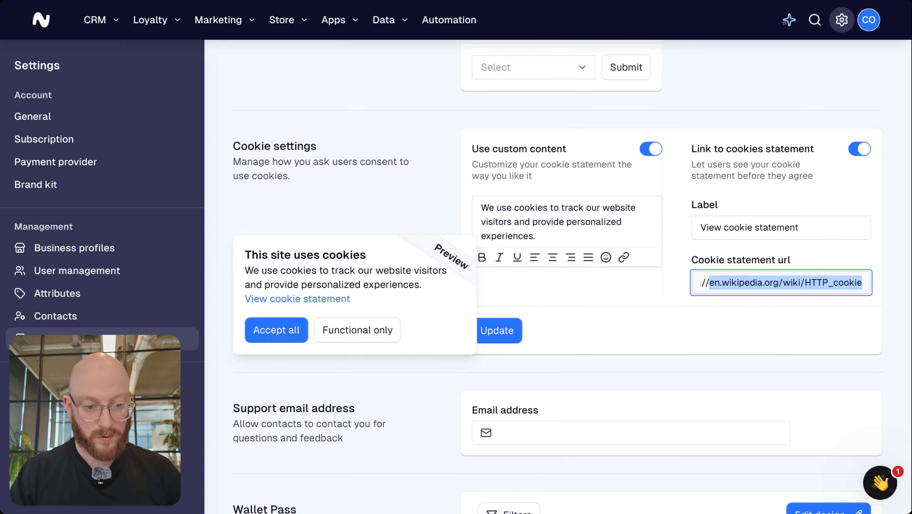
text(www.le)
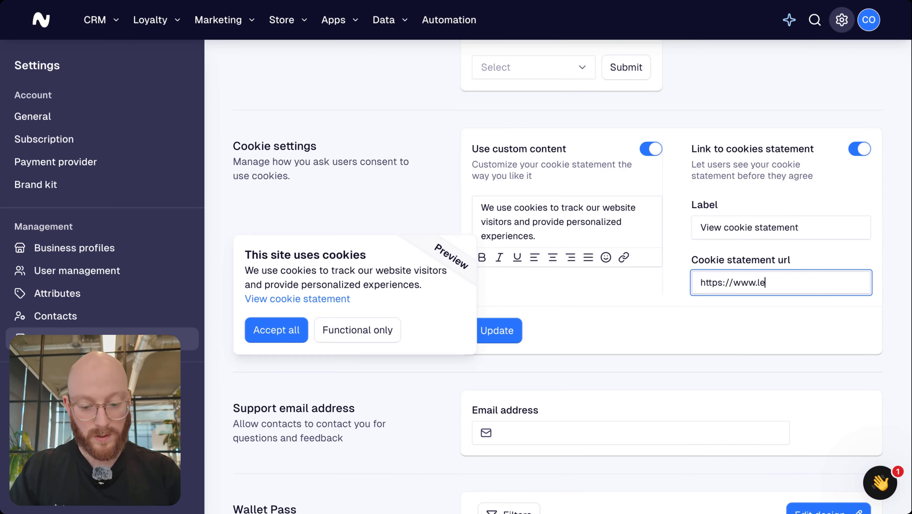
text(at.com/co)
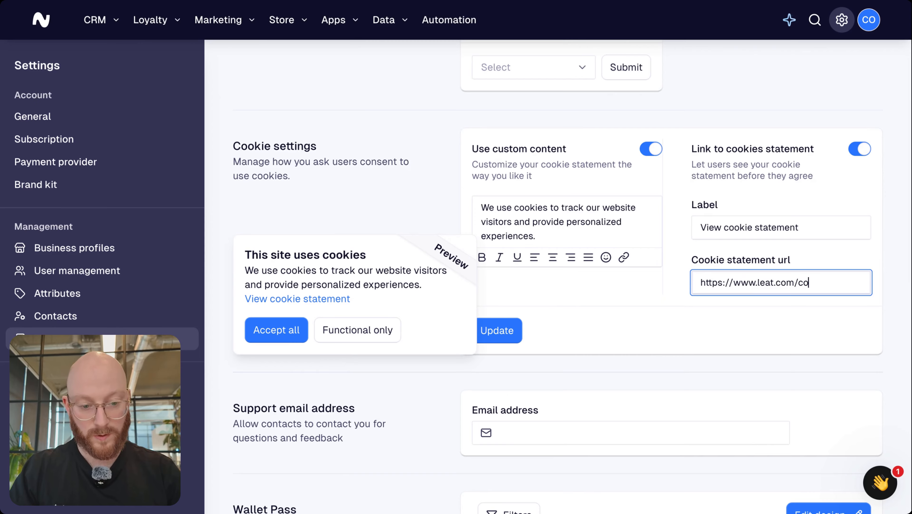
text(oke)
text(ie-st)
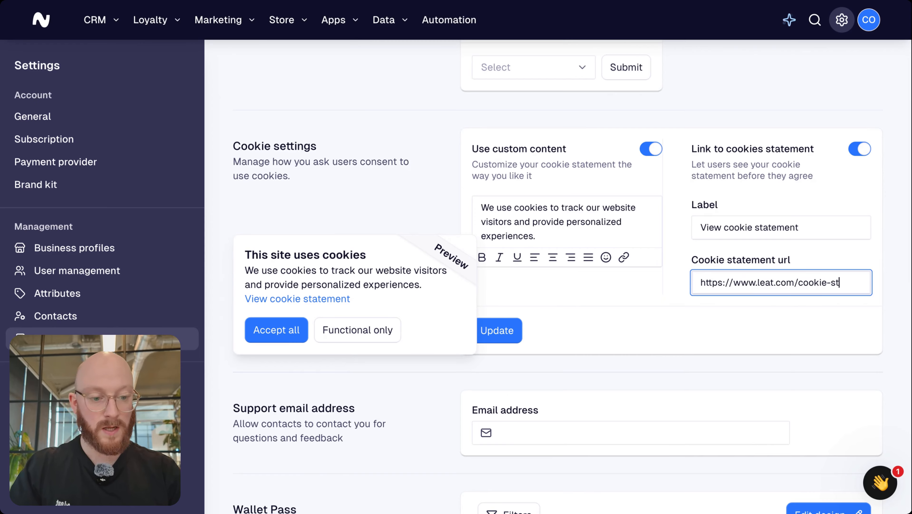
text(attement)
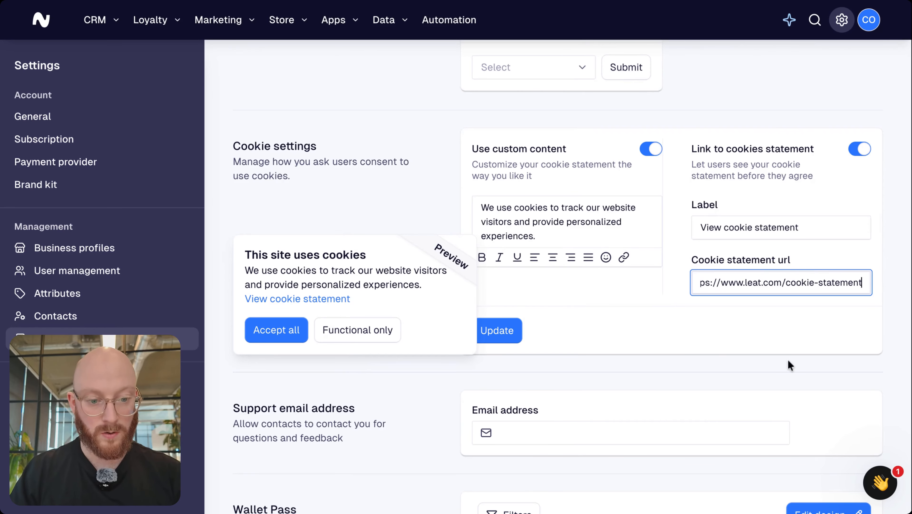
click(743, 317)
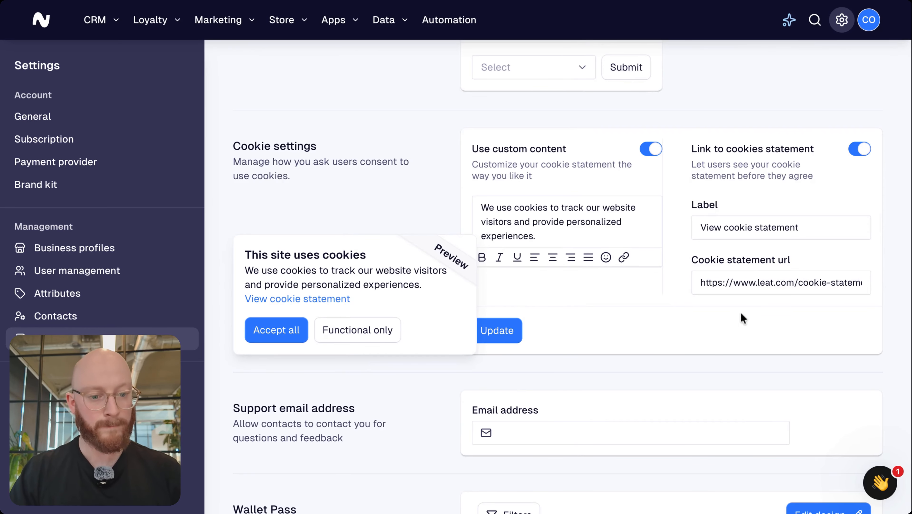
drag(701, 285, 753, 284)
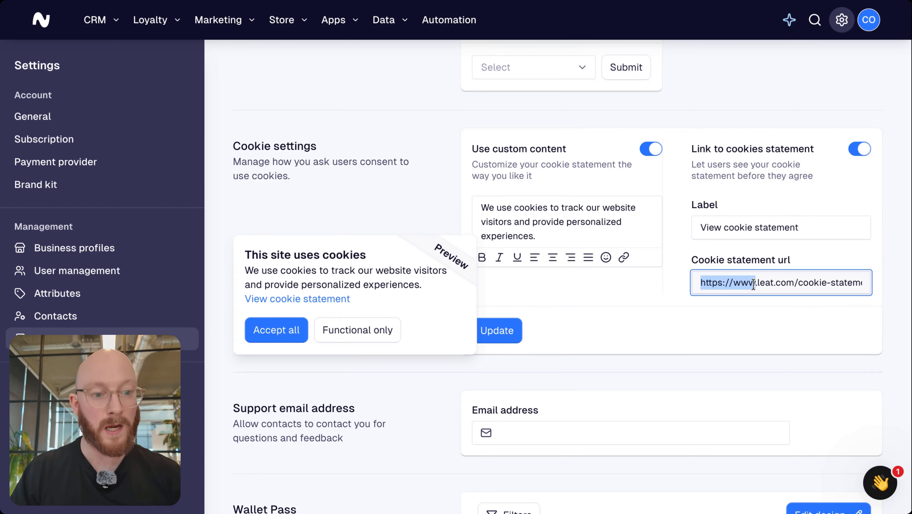
click(687, 341)
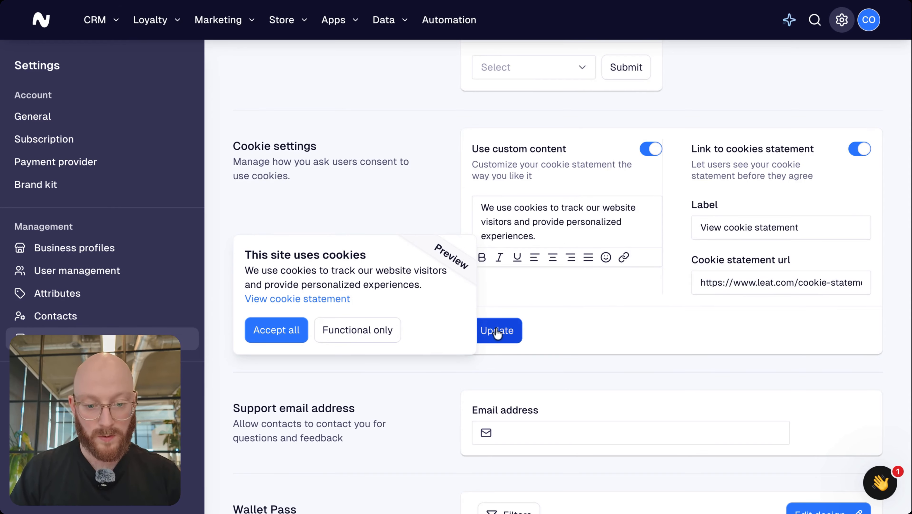
click(498, 331)
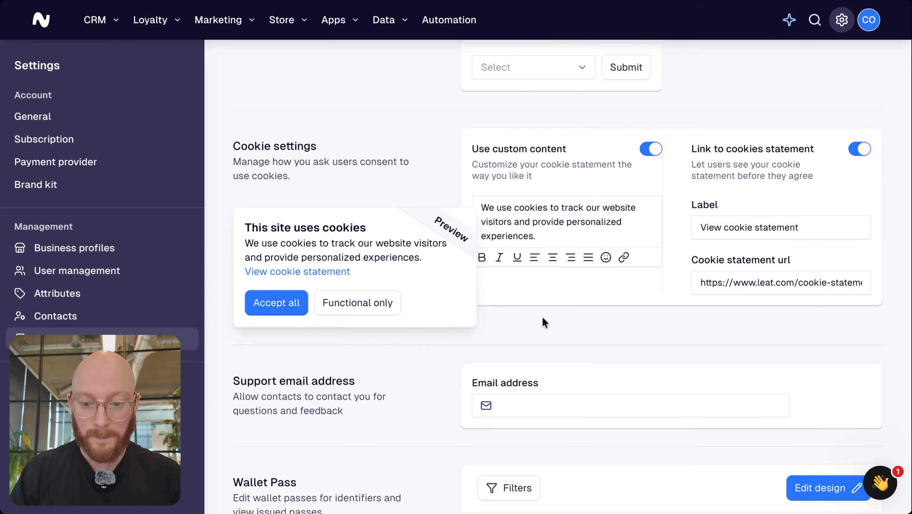
Enter the academy's support e-mail address in the Support email field and save it
scroll(525, 320, down, 3)
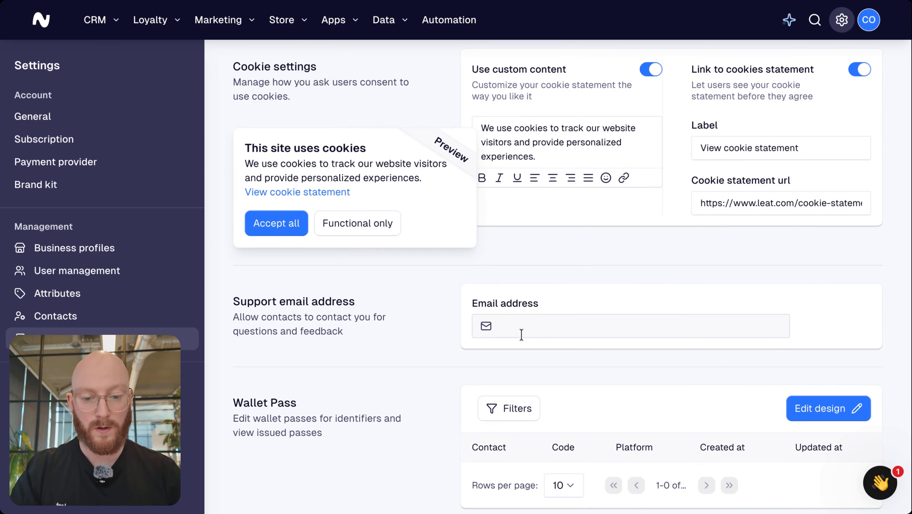
click(521, 332)
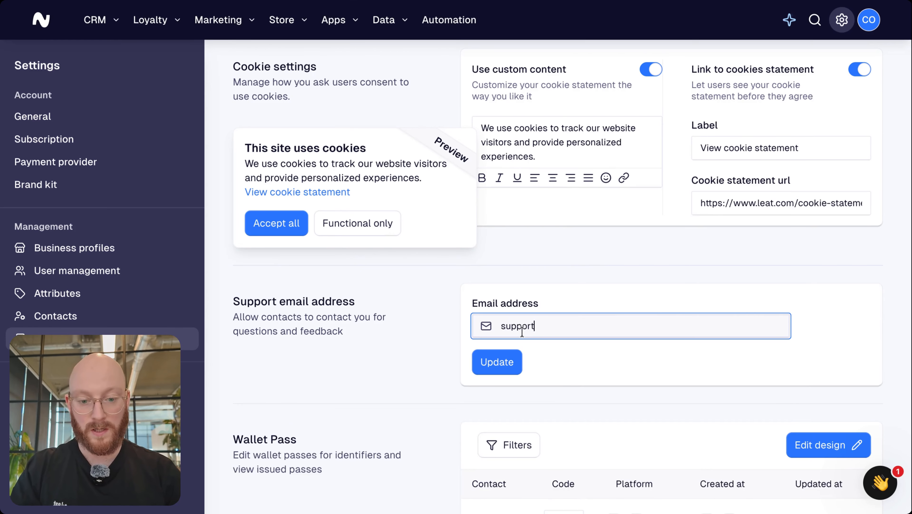
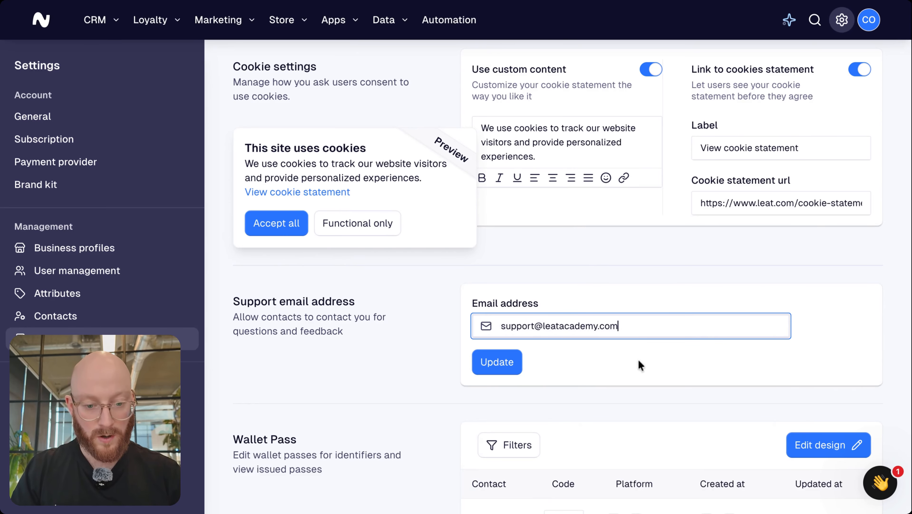
click(502, 362)
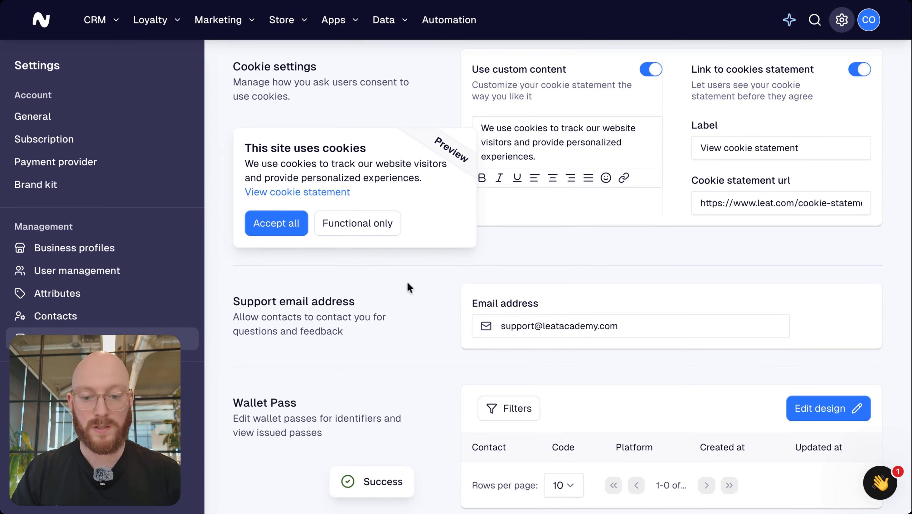
scroll(434, 323, down, 1)
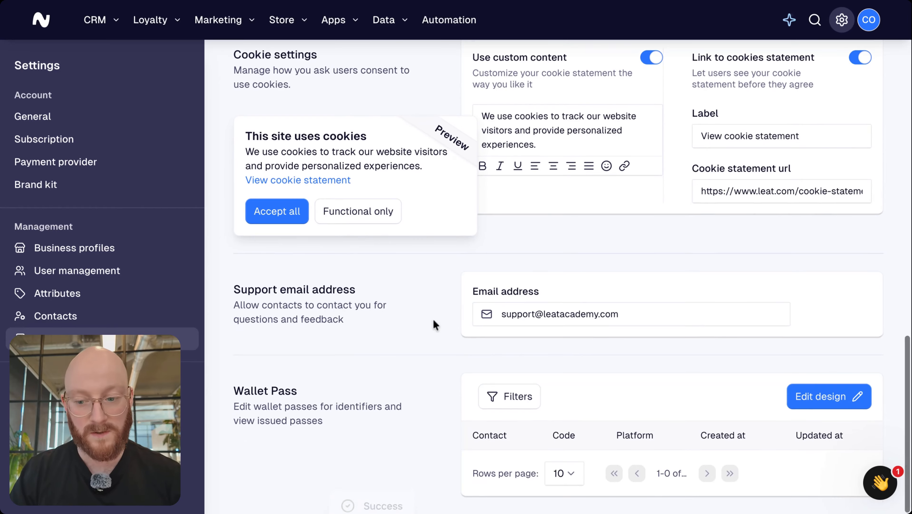
scroll(572, 276, up, 10)
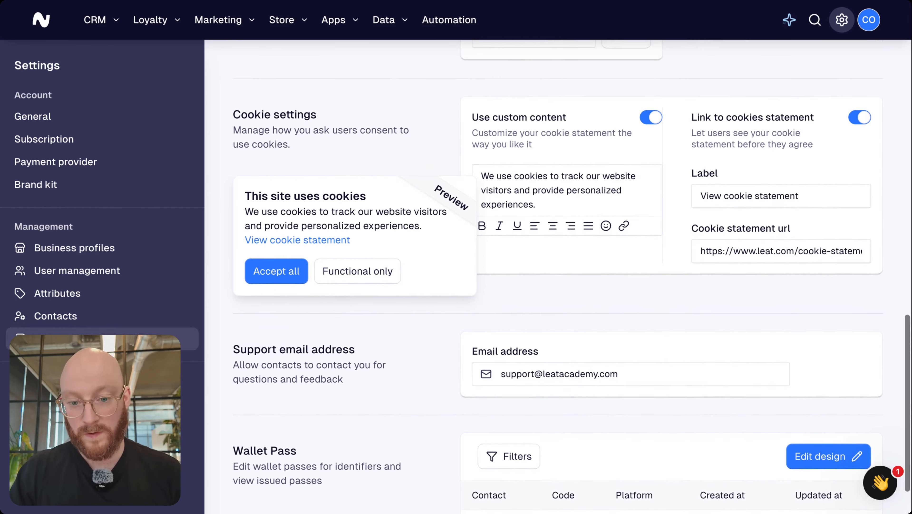
scroll(572, 277, up, 10)
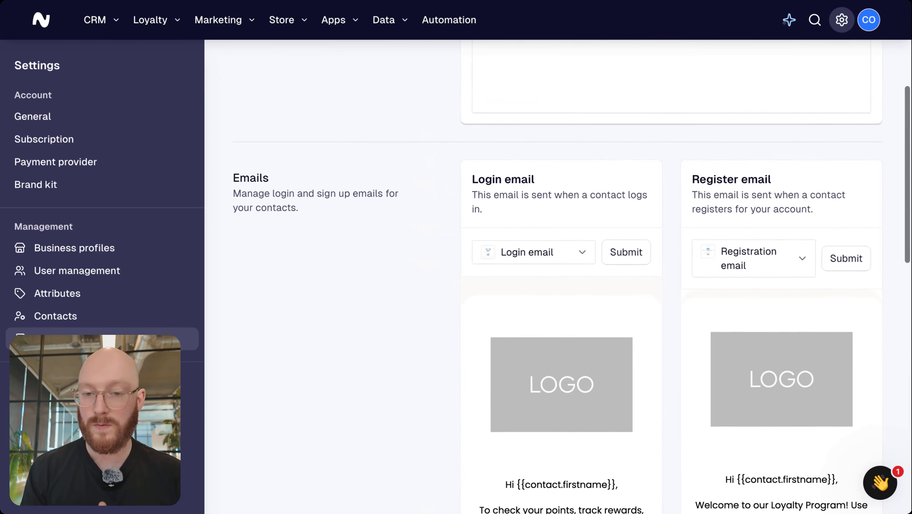
scroll(572, 276, up, 2)
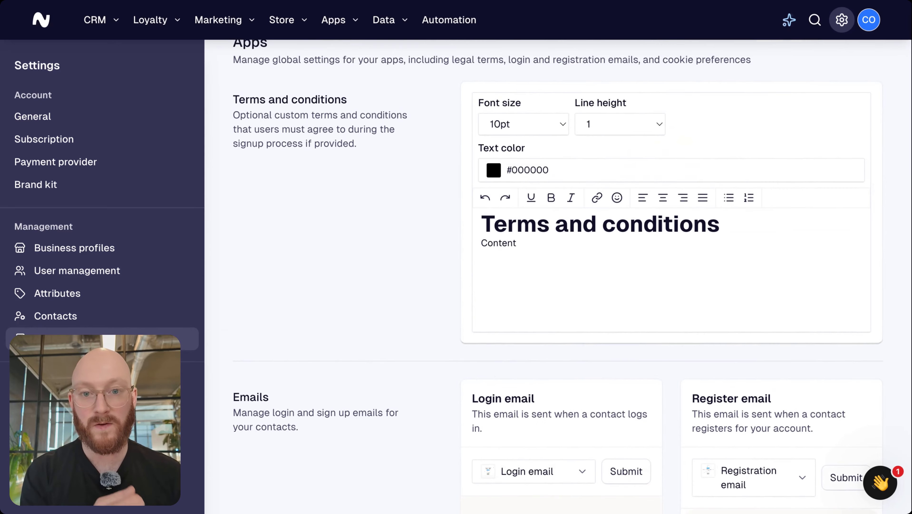
scroll(572, 277, up, 1)
scroll(572, 276, down, 10)
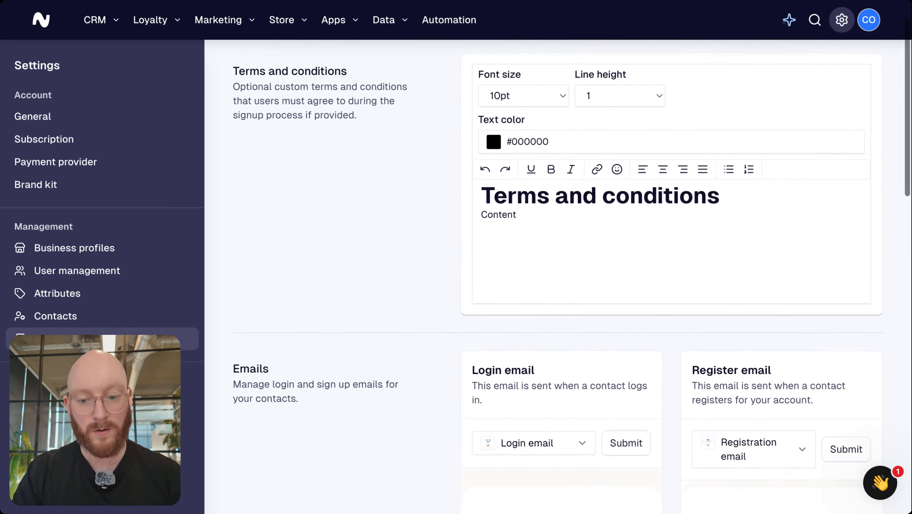
scroll(500, 369, down, 14)
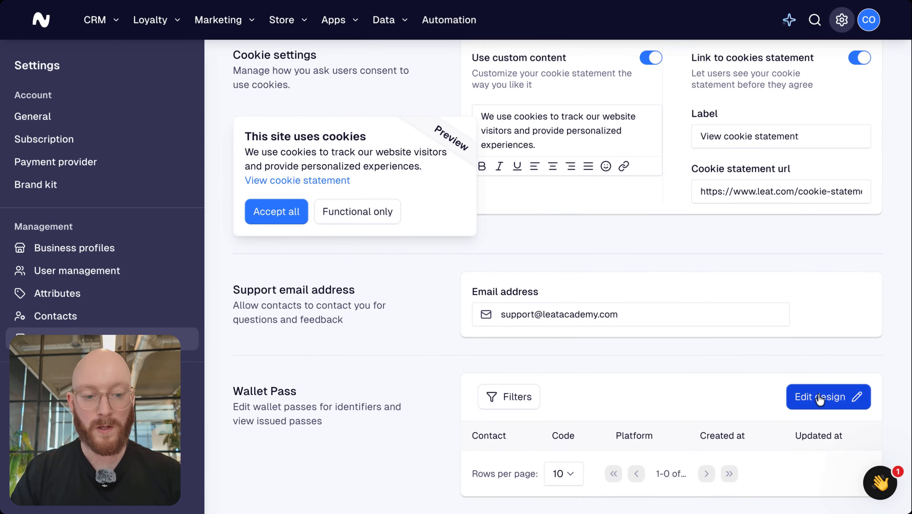
Open the pass design editor on the front page and compare the Apple and Google previews
click(820, 397)
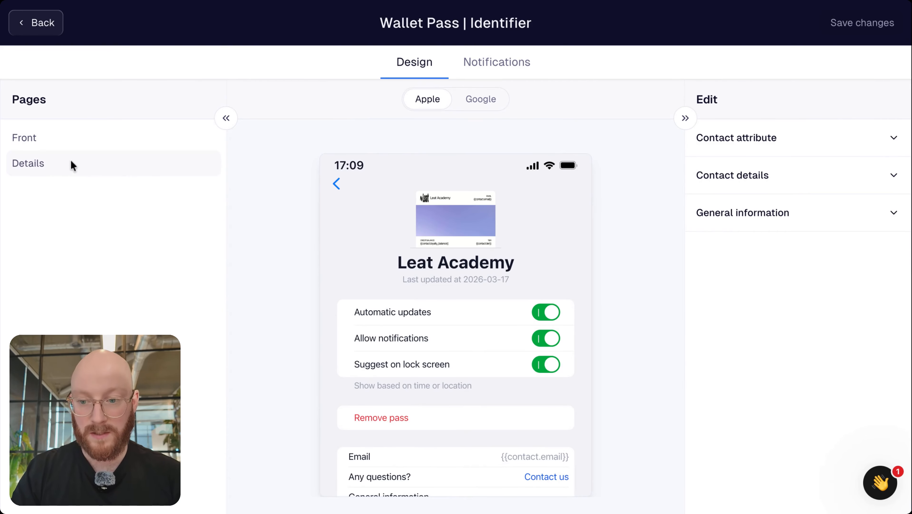
click(45, 141)
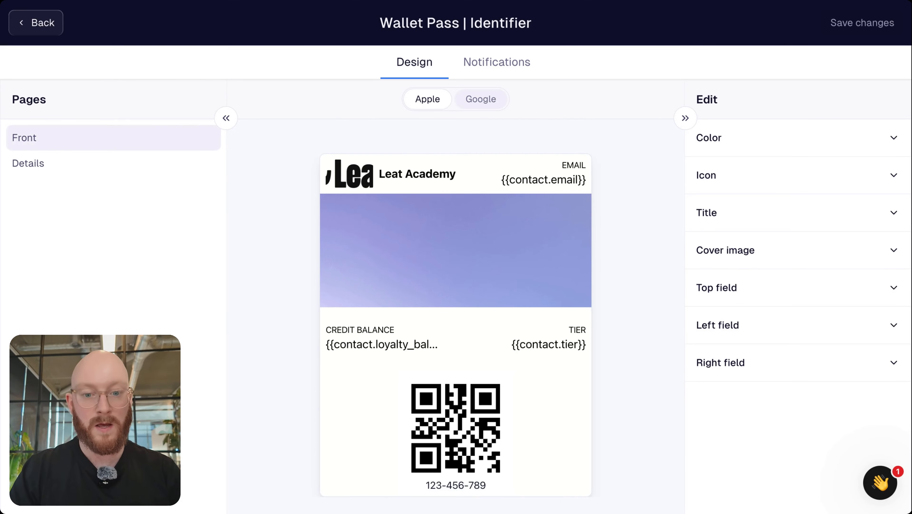
click(480, 99)
click(429, 97)
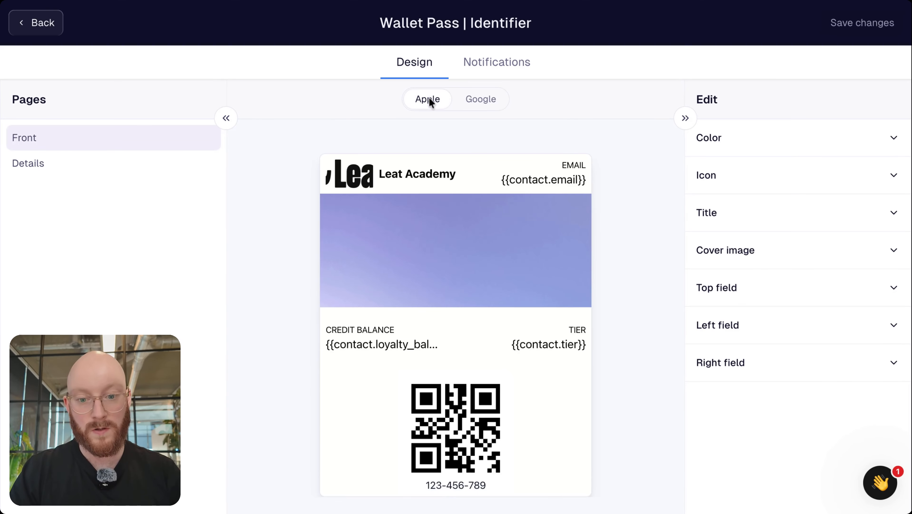
click(479, 102)
click(429, 96)
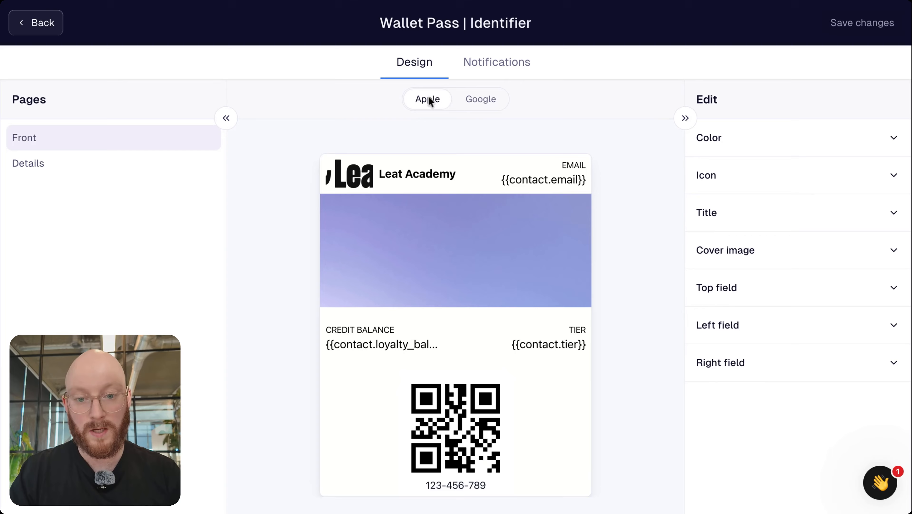
click(469, 100)
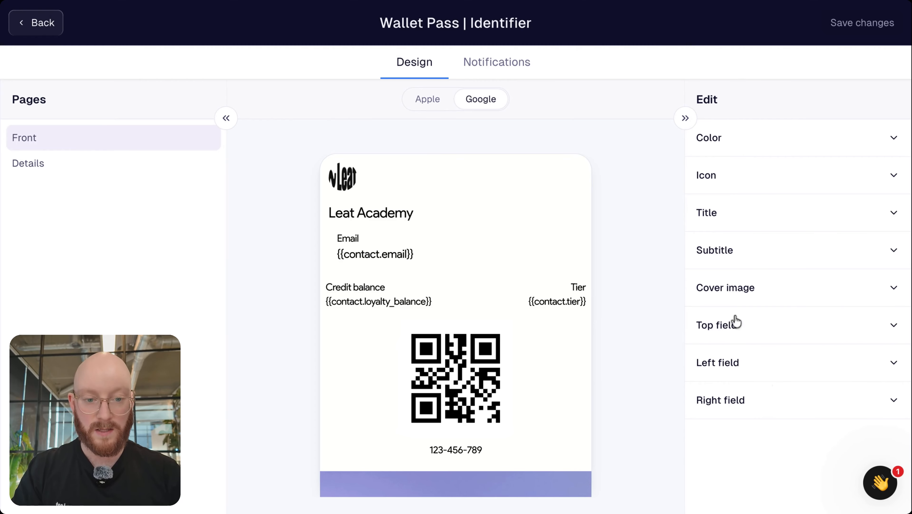
Check the location nearby notifications, then return to the Apple design and expand Icon settings
click(503, 68)
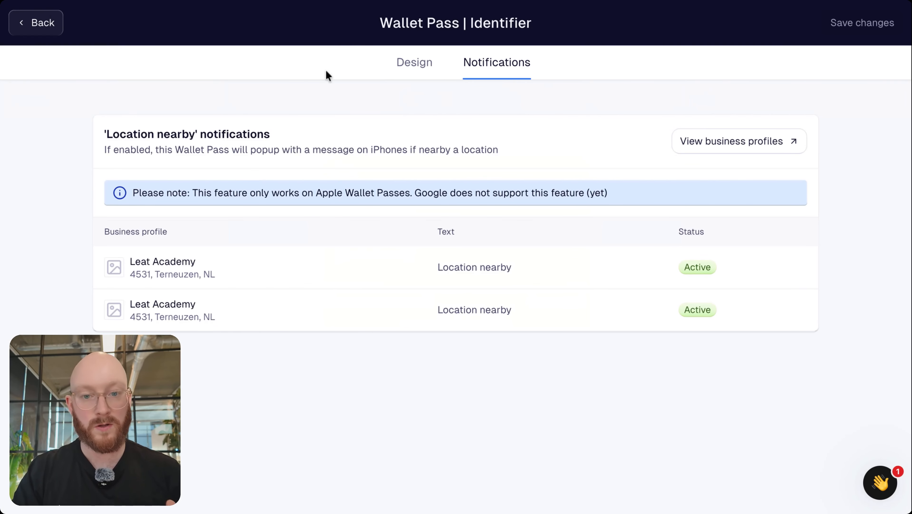
click(421, 61)
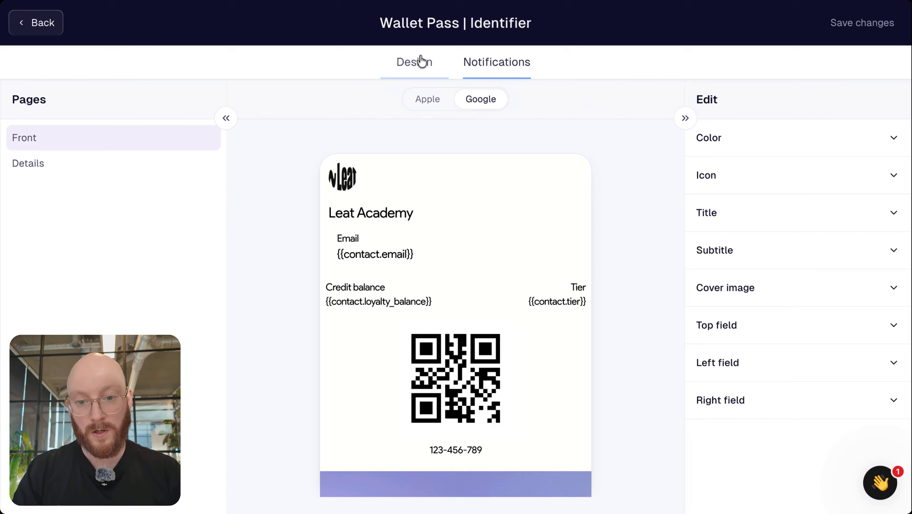
click(429, 101)
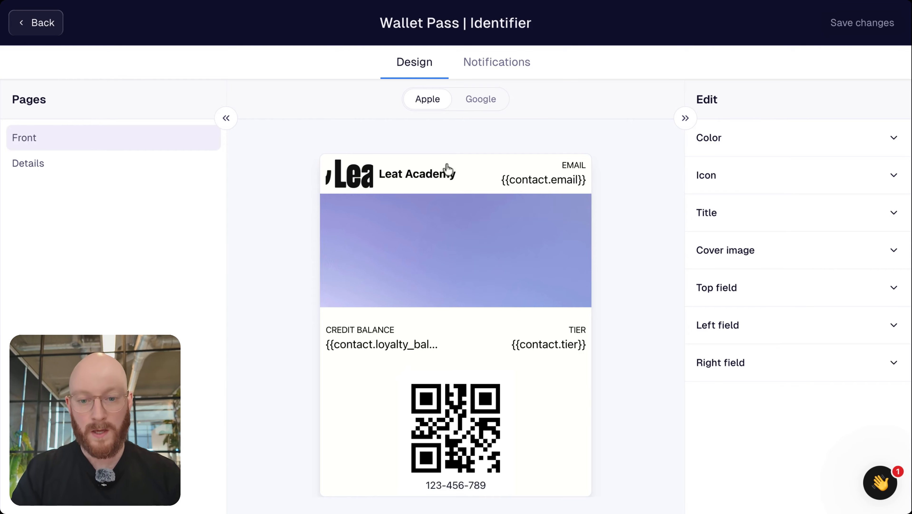
click(352, 173)
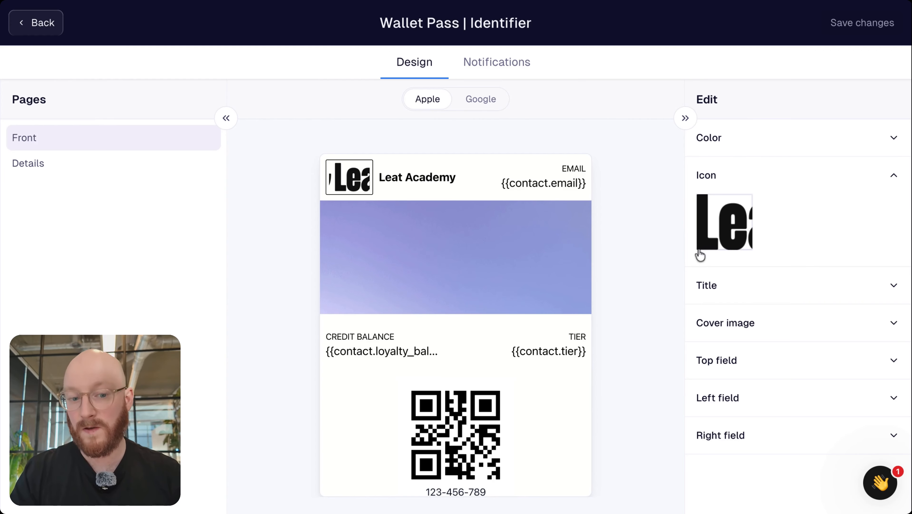
Upload the N logo image and apply it as the pass icon
click(729, 226)
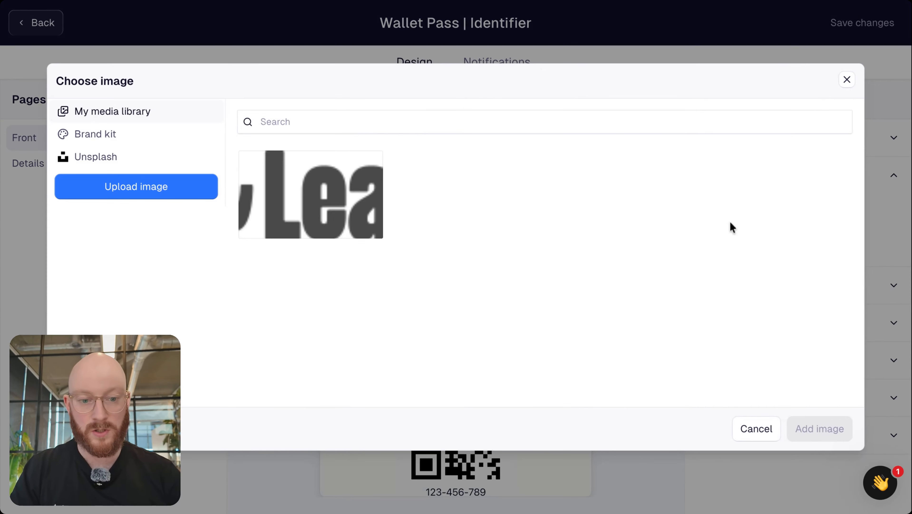
click(180, 195)
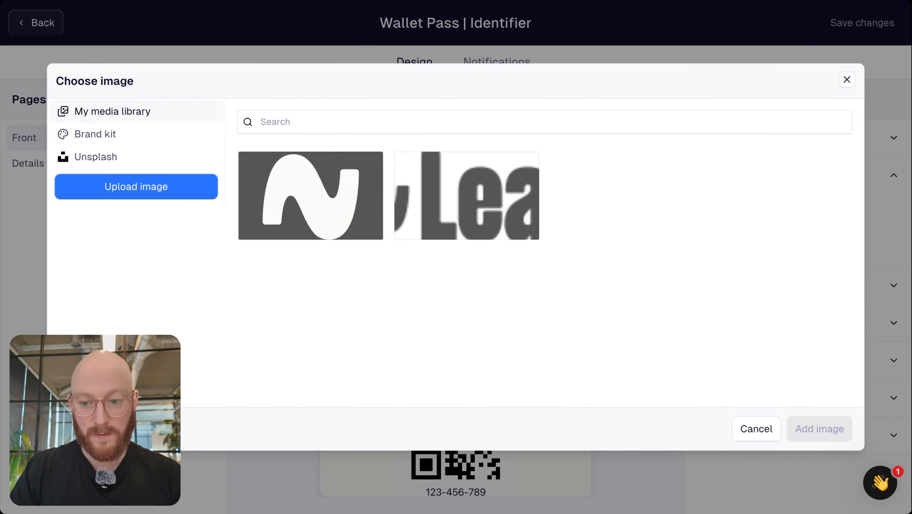
click(304, 197)
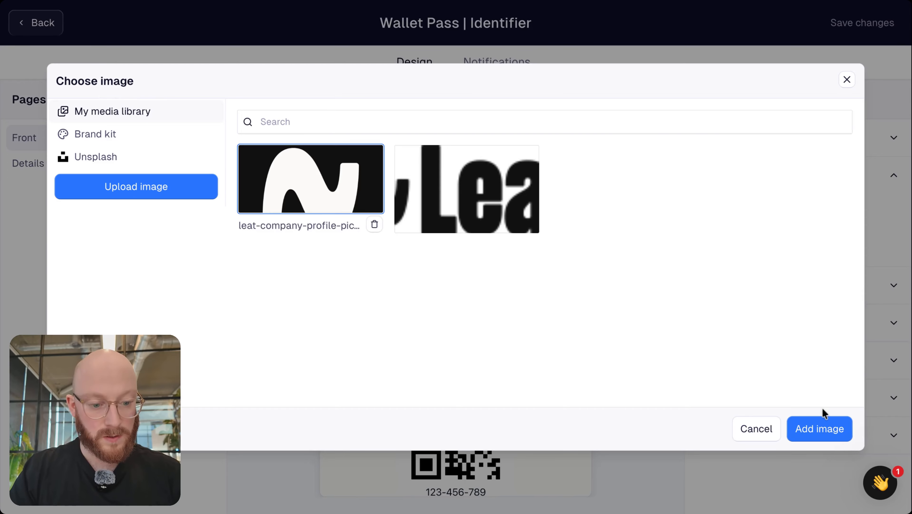
click(819, 429)
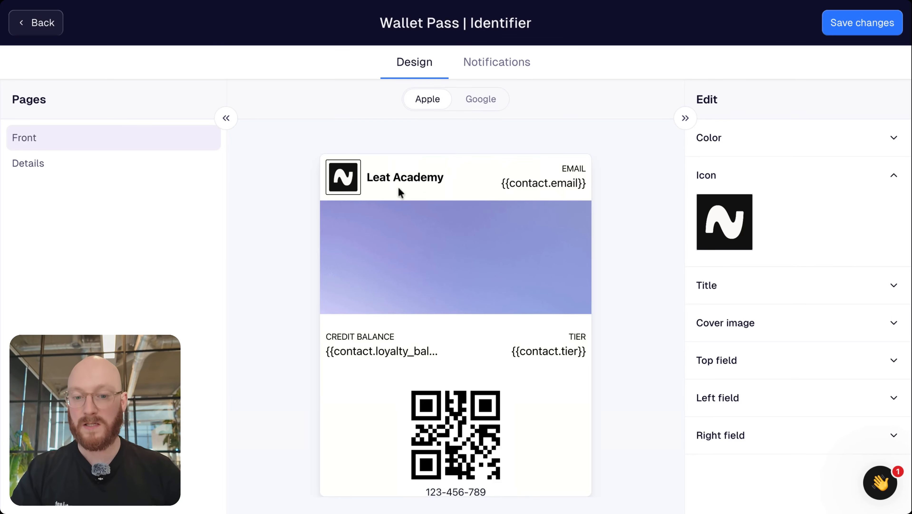
click(411, 179)
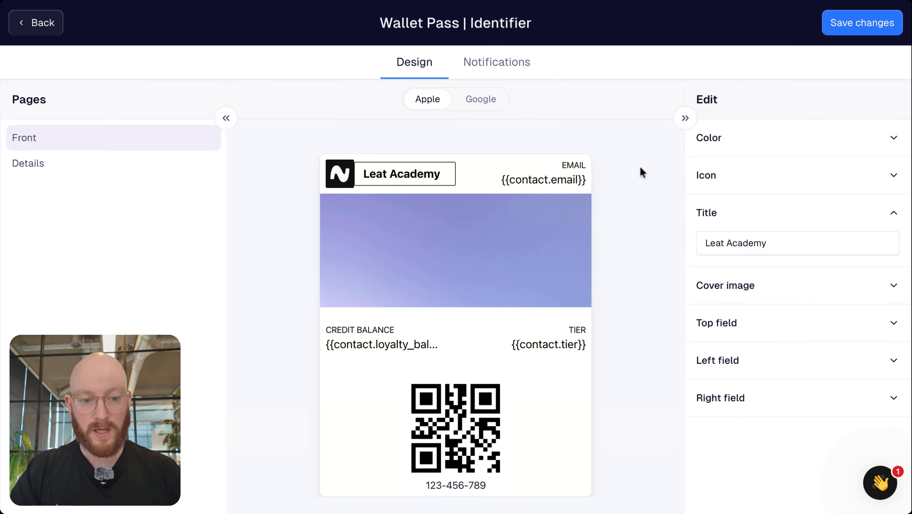
click(345, 180)
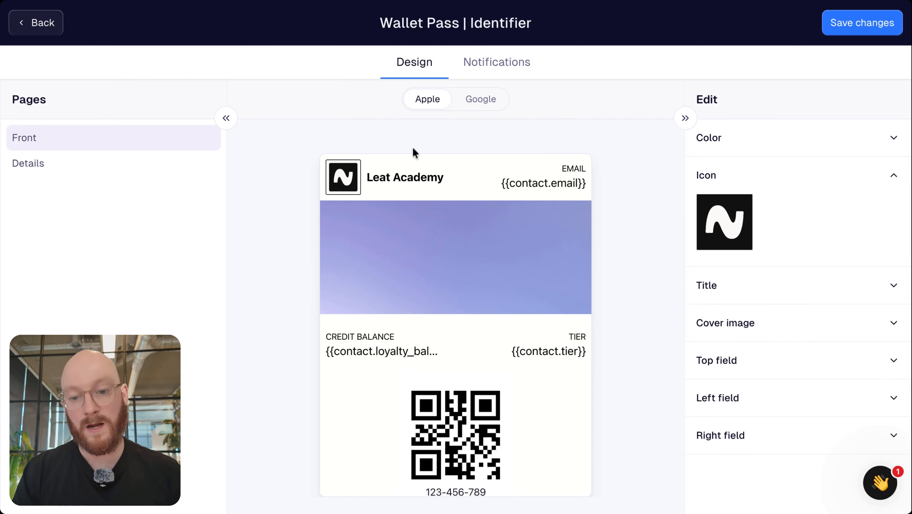
click(385, 178)
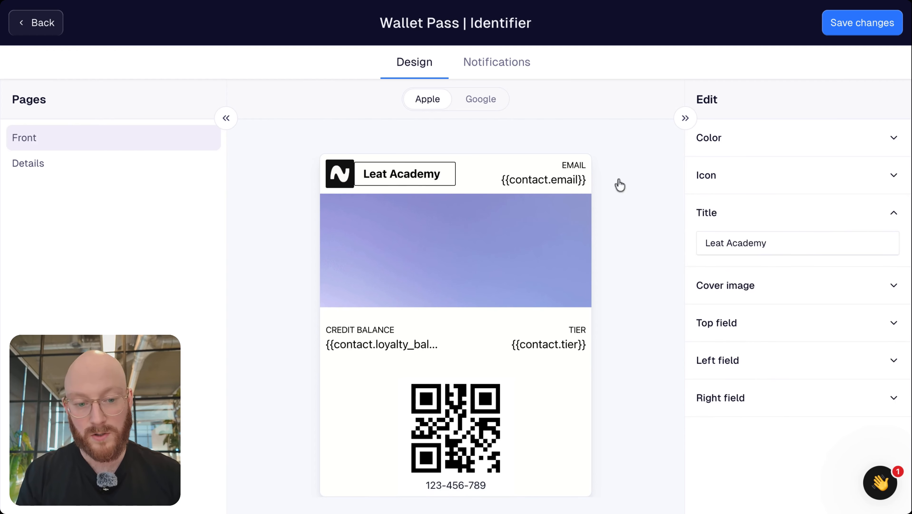
click(789, 238)
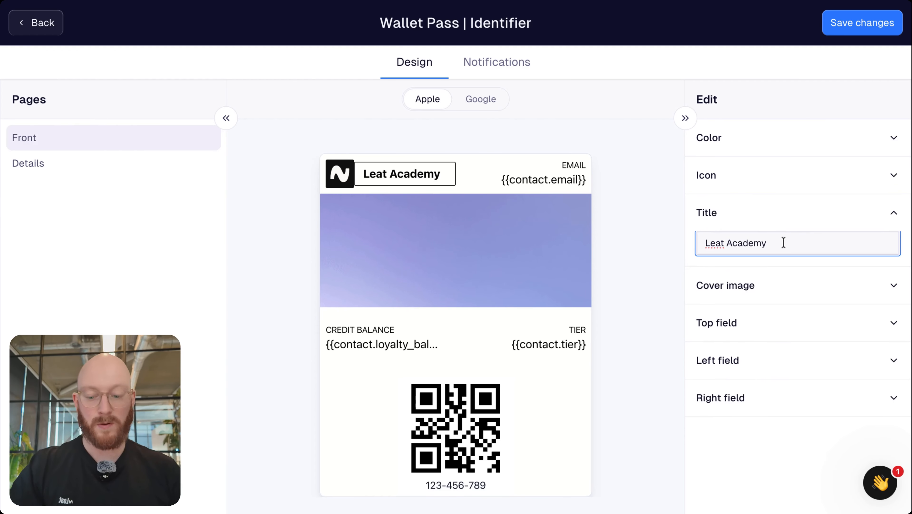
triple_click(784, 242)
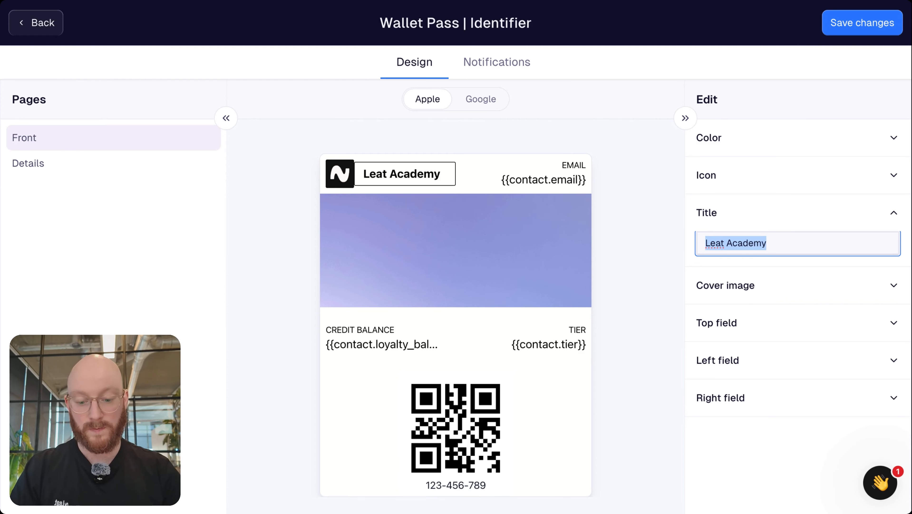
text(Loyalty progr)
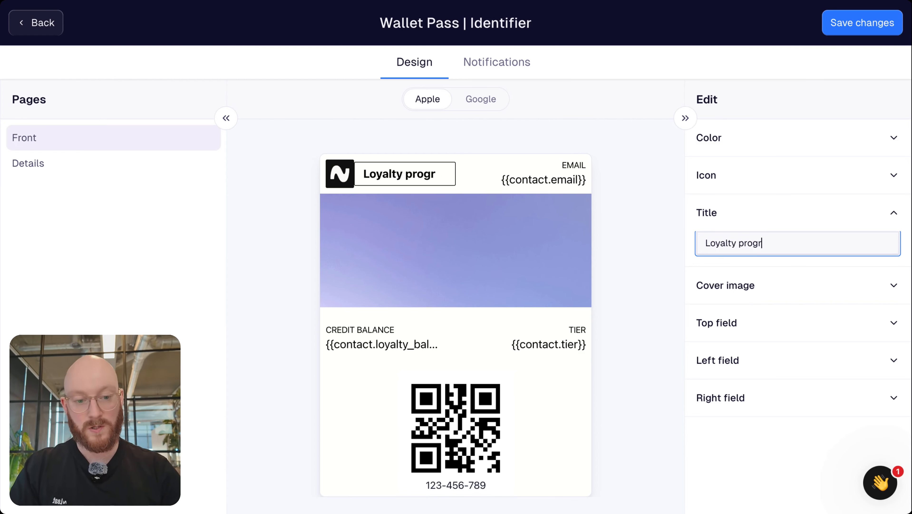
text(am)
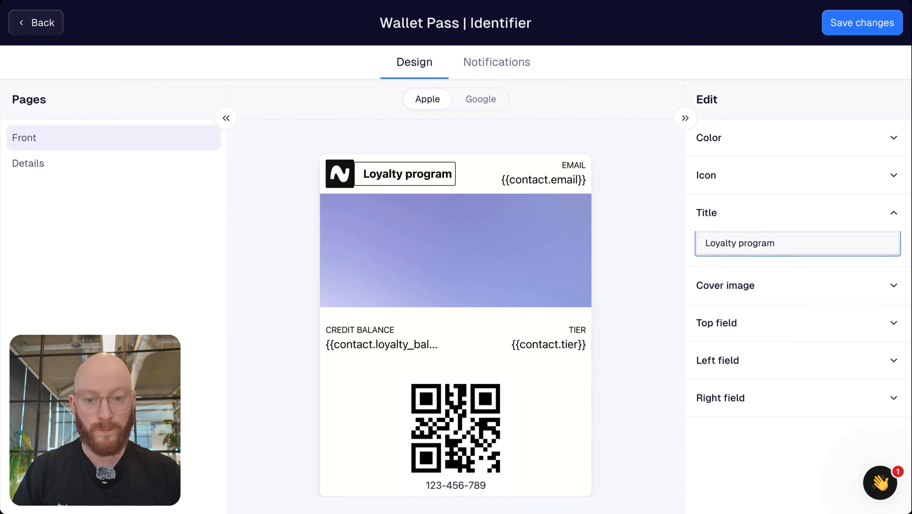
key(ctrl+a)
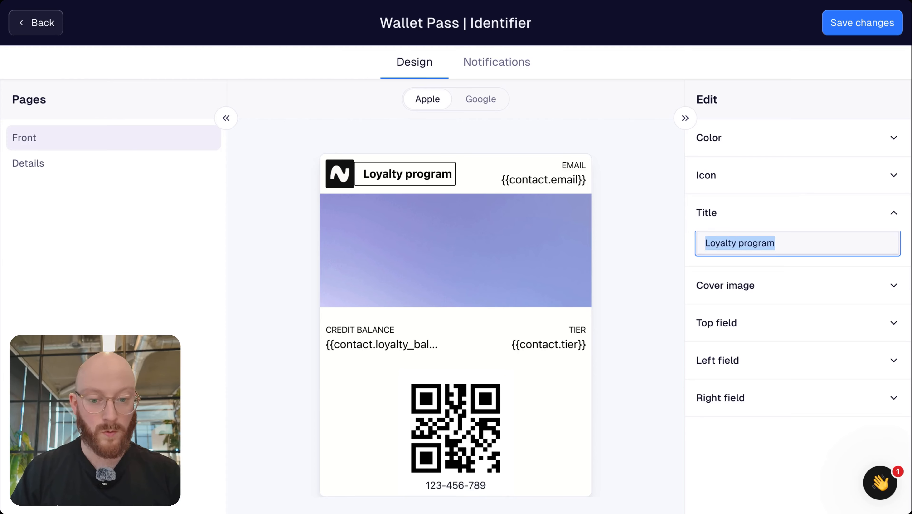
key(BackSpace)
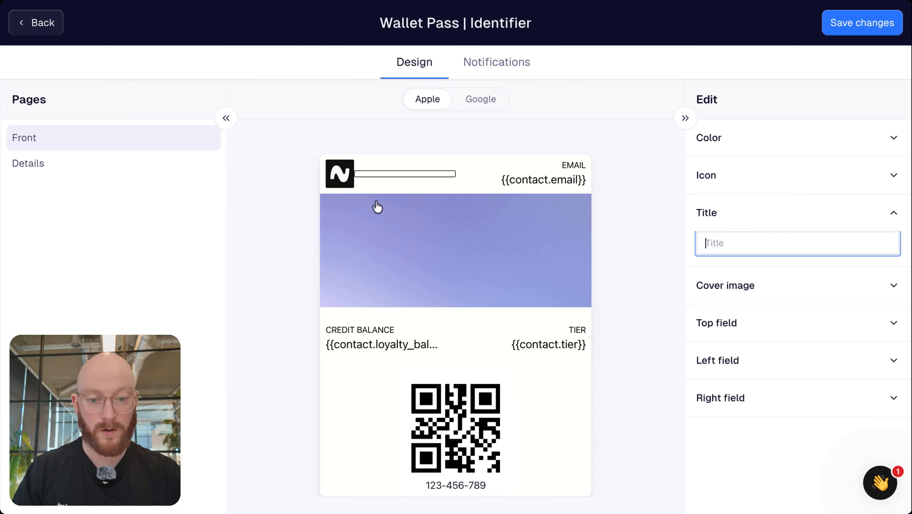
click(891, 214)
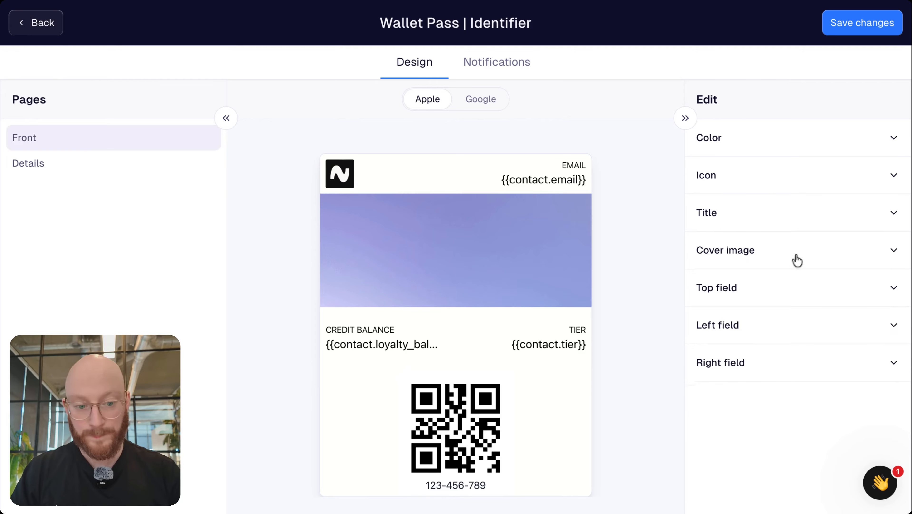
click(759, 218)
click(751, 246)
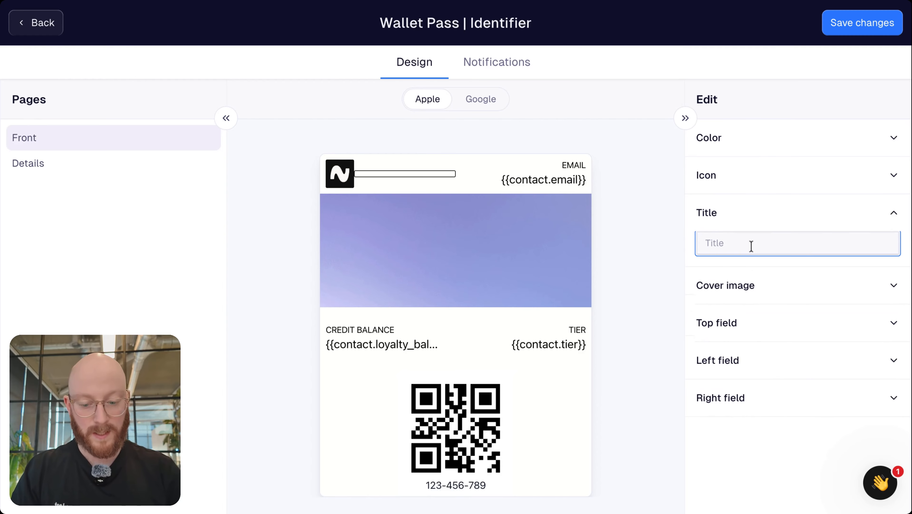
text(Leat Academ)
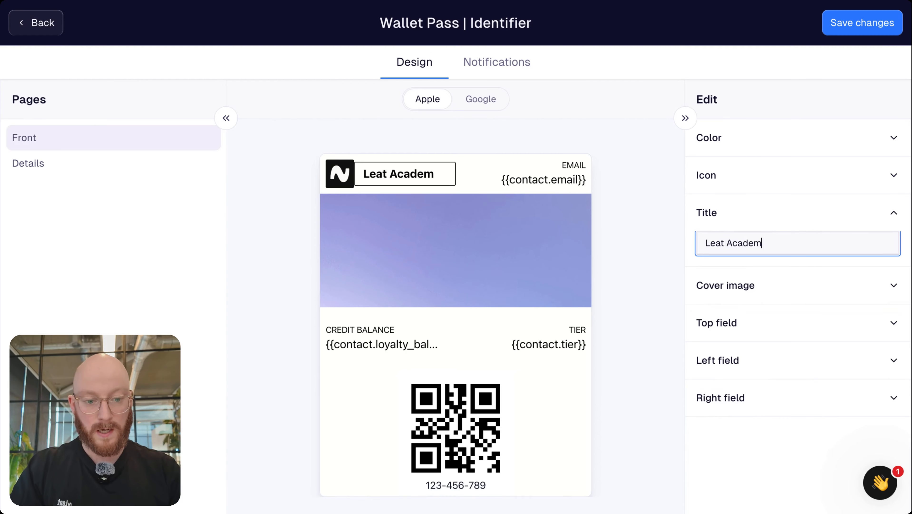
text(yt)
key(BackSpace)
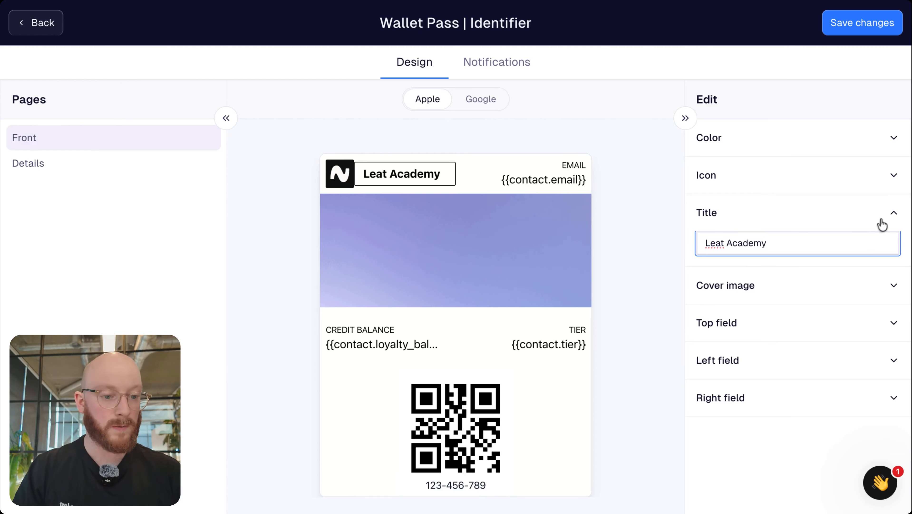
click(895, 214)
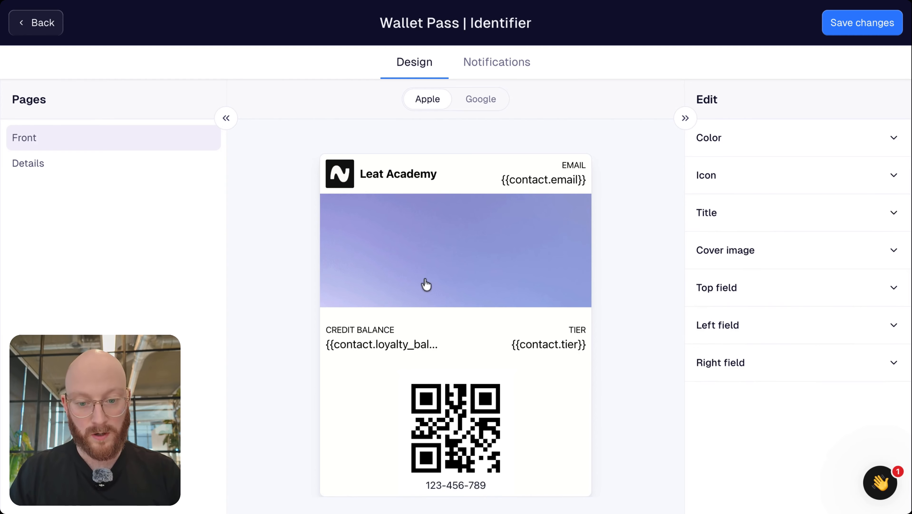
Upload the black-on-white Leat wordmark logo and add it as the pass cover image
click(892, 250)
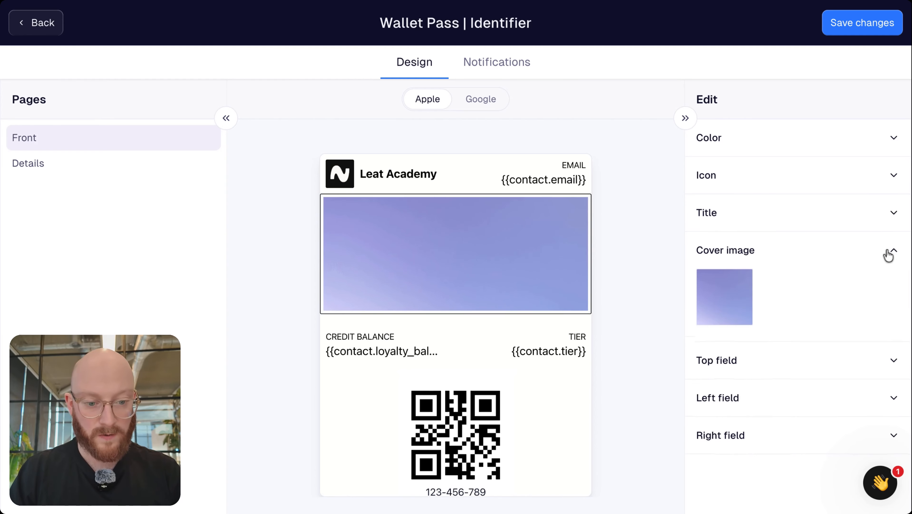
click(723, 291)
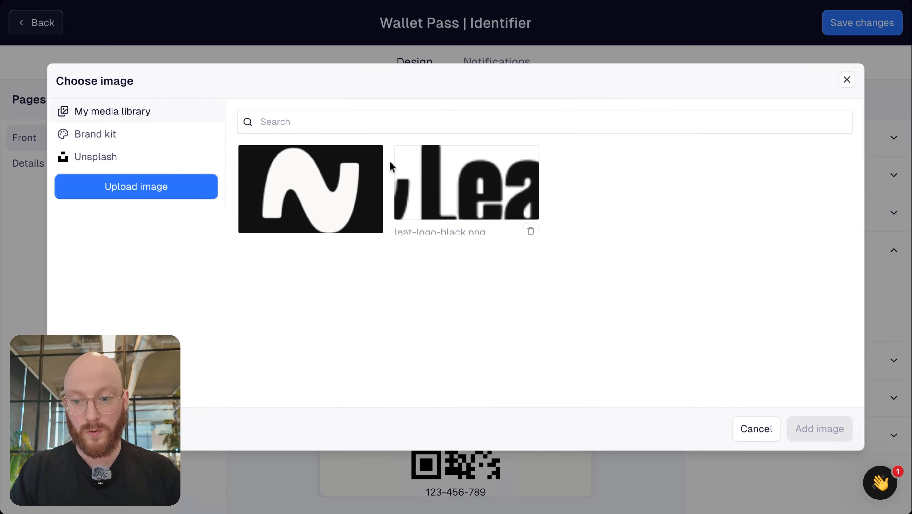
click(141, 185)
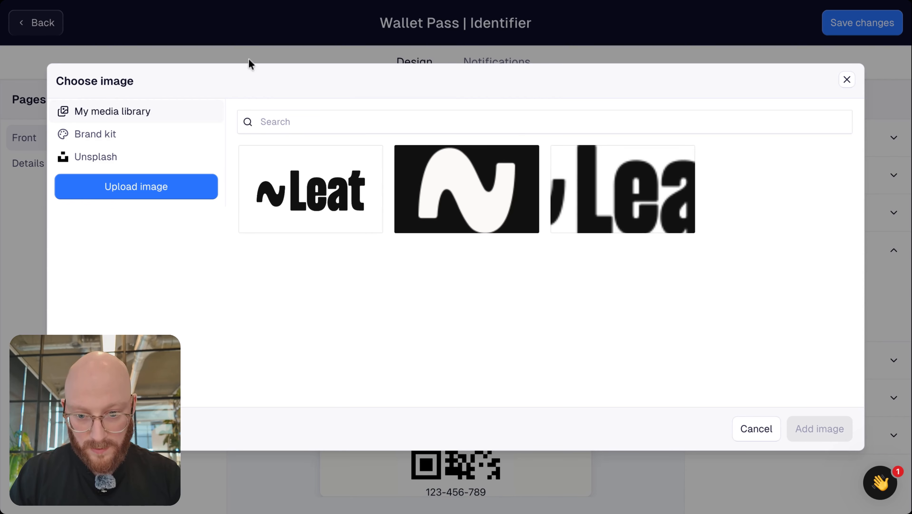
click(301, 189)
click(837, 438)
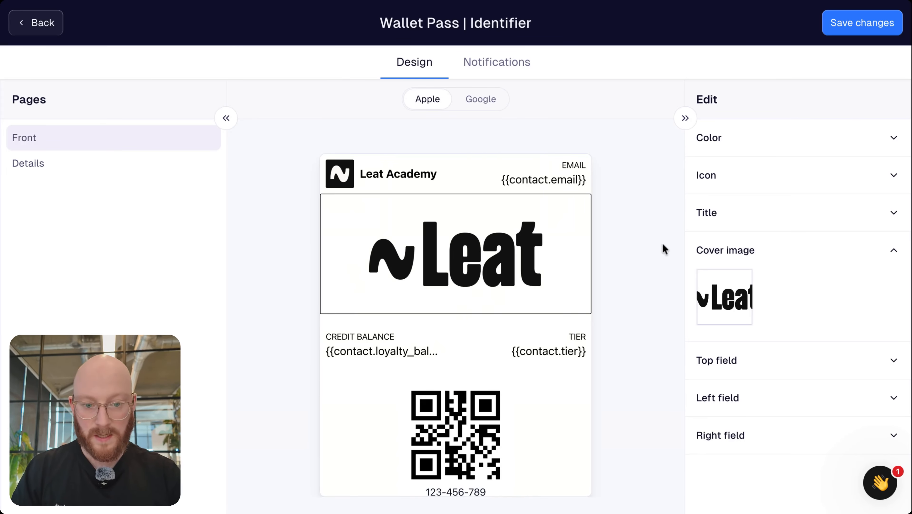
click(893, 250)
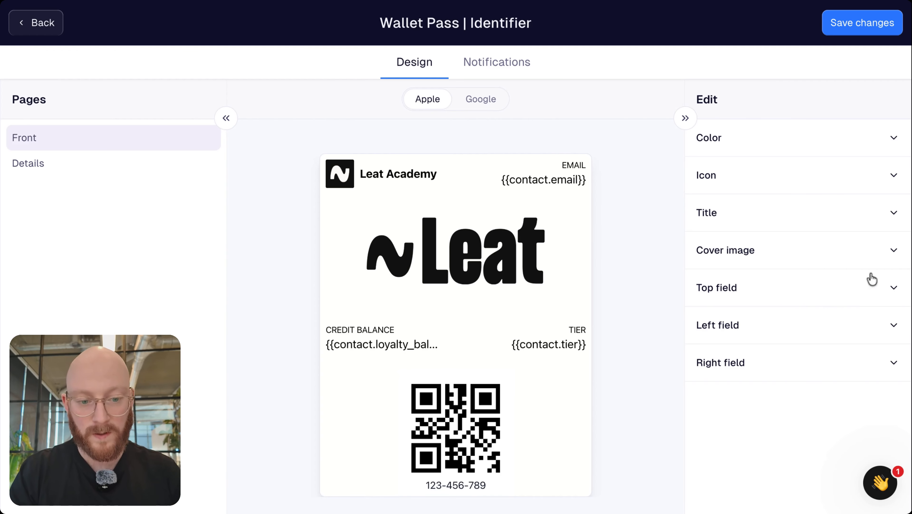
Relabel the top field 'Name' and set its value to the contact's First name
click(888, 288)
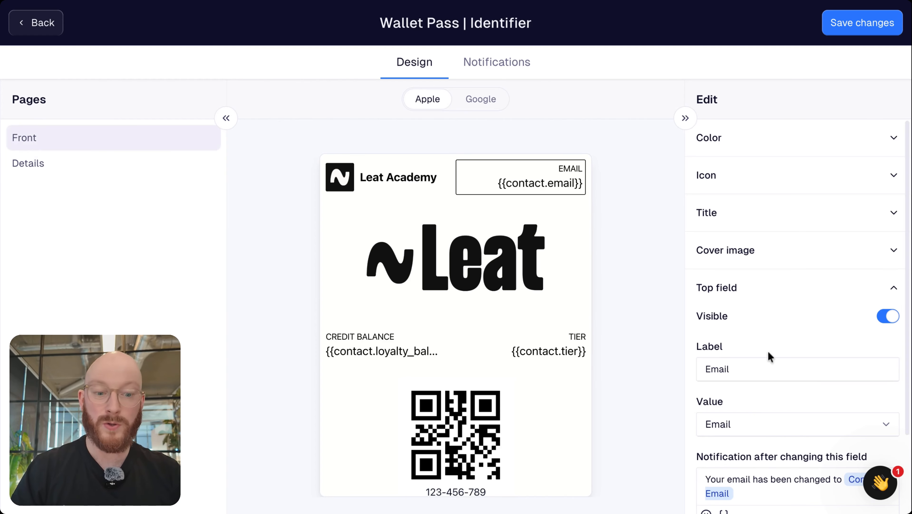
double_click(758, 362)
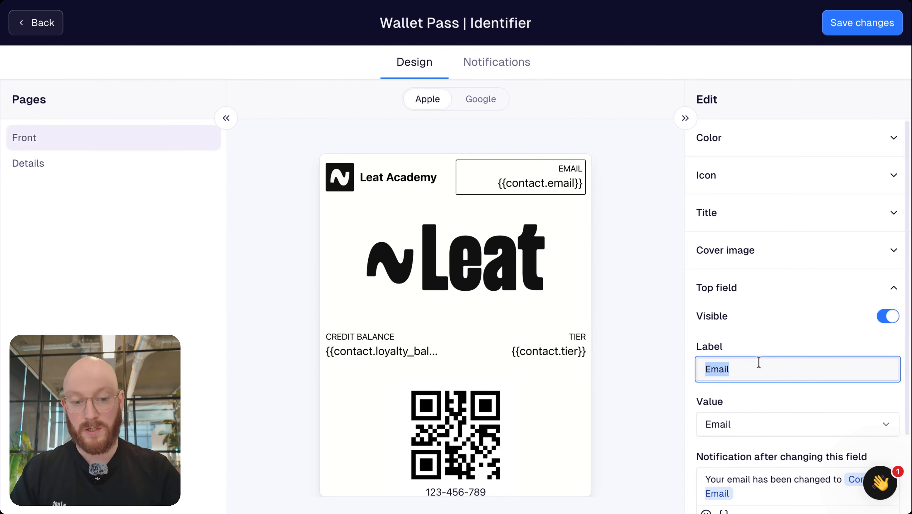
text(Name)
click(756, 404)
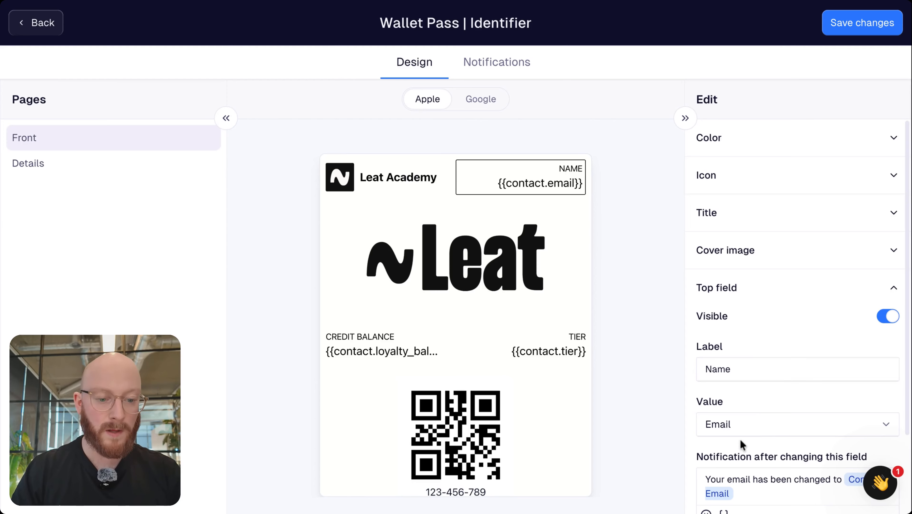
click(731, 421)
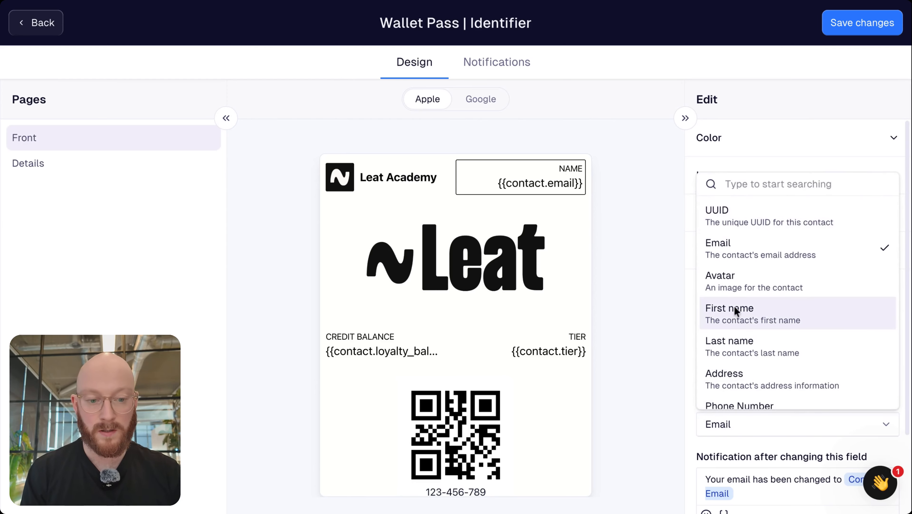
click(735, 324)
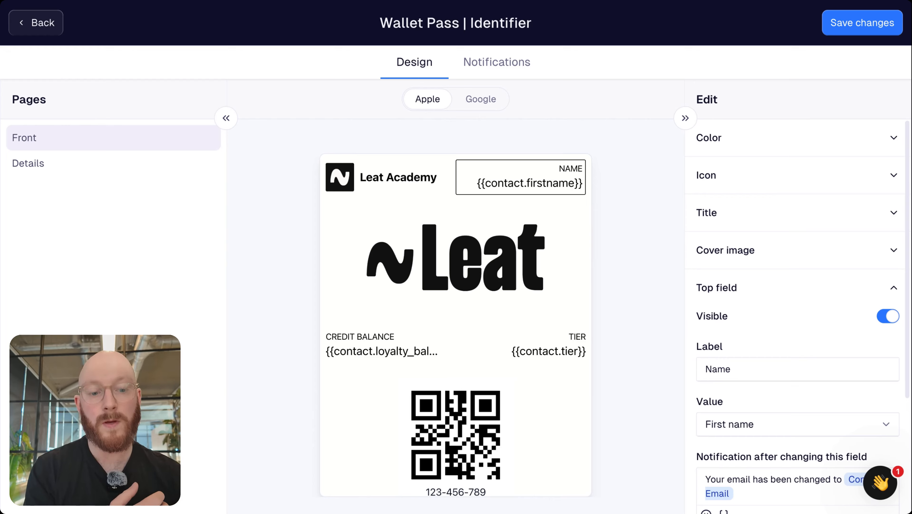
Place the caret in the top field's change notification before the Contact: Email variable
scroll(798, 325, down, 1)
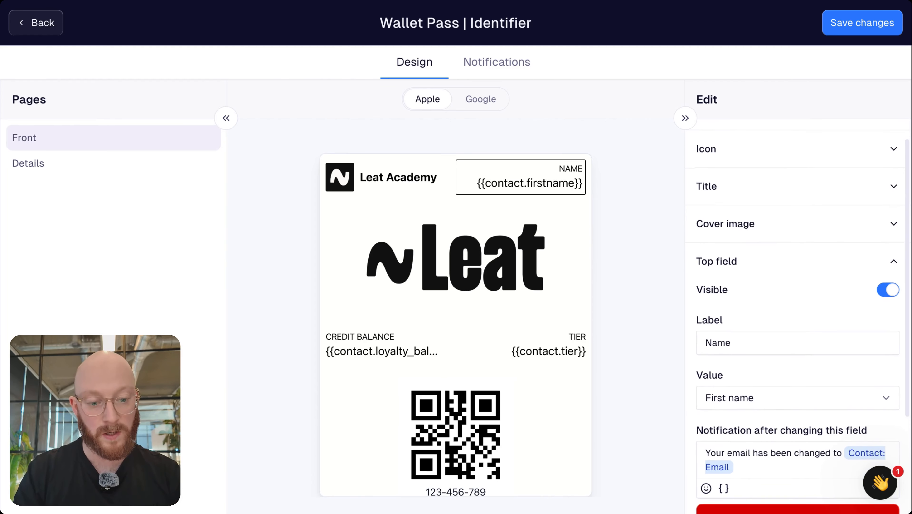
scroll(798, 325, down, 4)
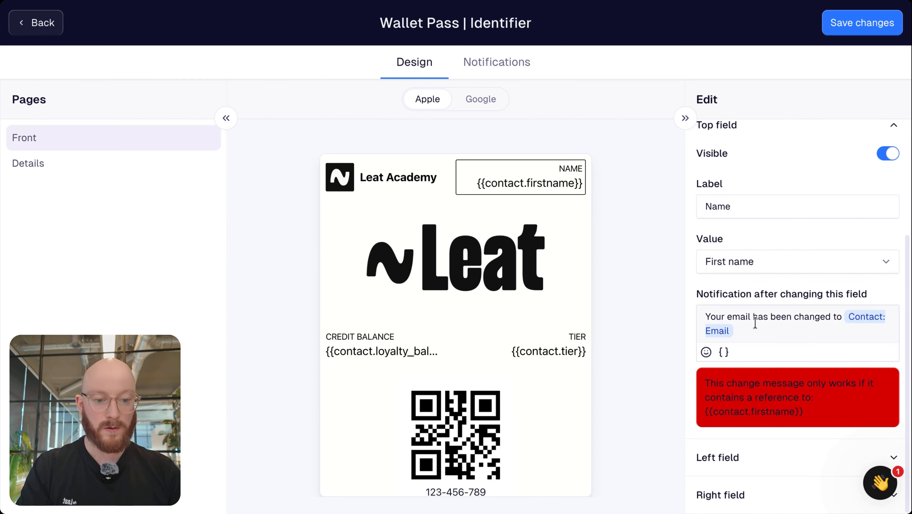
click(739, 330)
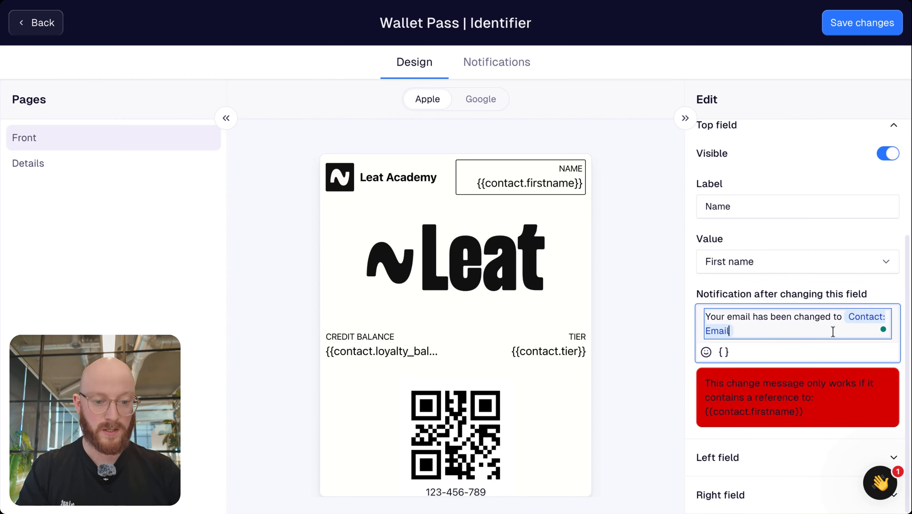
click(852, 318)
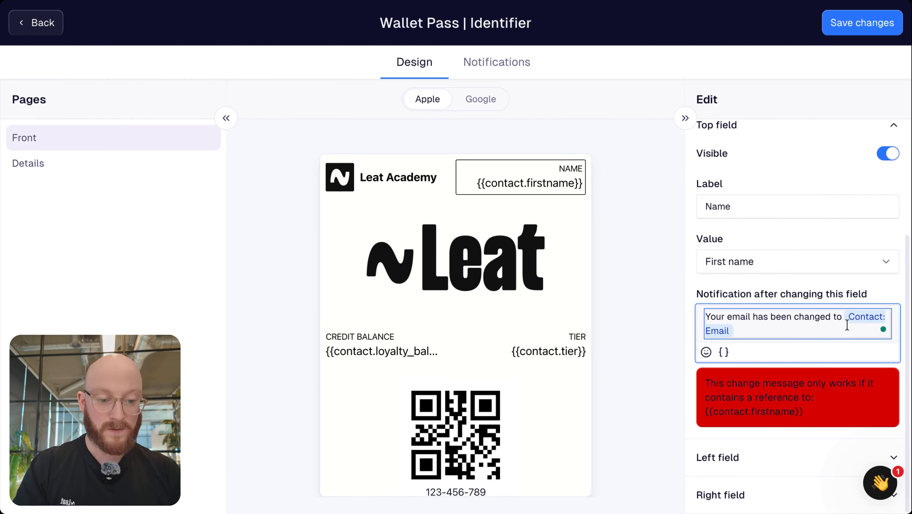
Rewrite the notification as 'Your name has been changed to' plus the Contact First name variable
key(BackSpace)
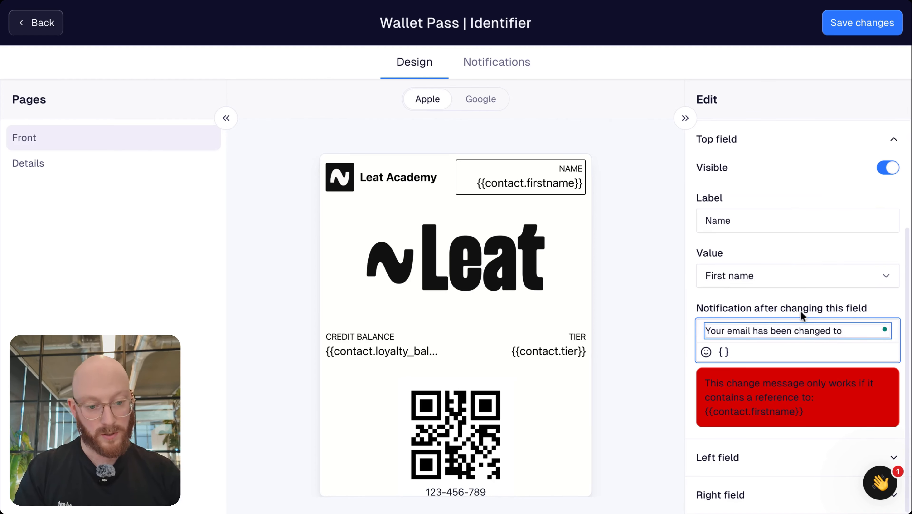
double_click(728, 330)
text(name)
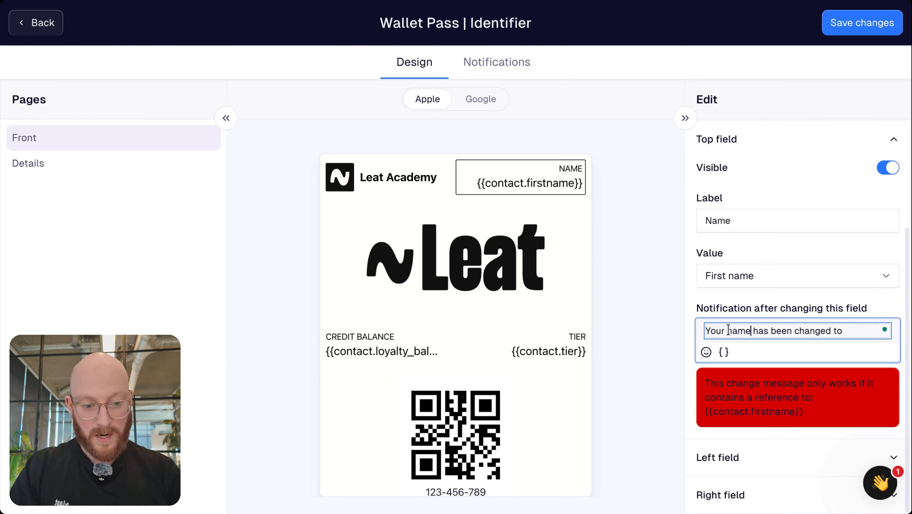
click(724, 351)
click(720, 376)
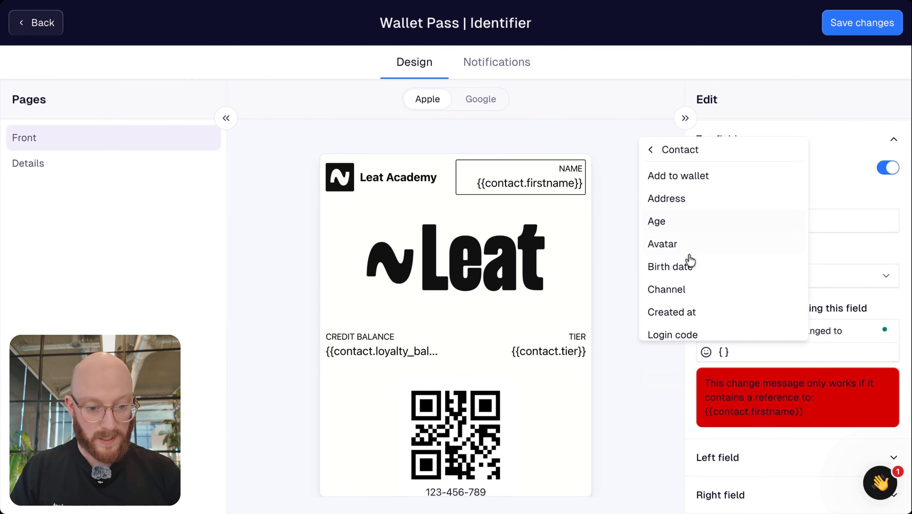
scroll(673, 309, down, 3)
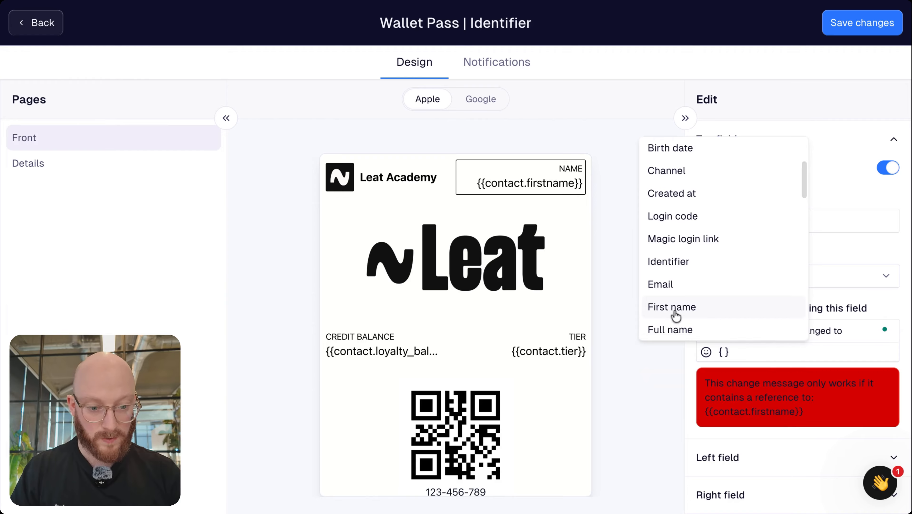
click(673, 315)
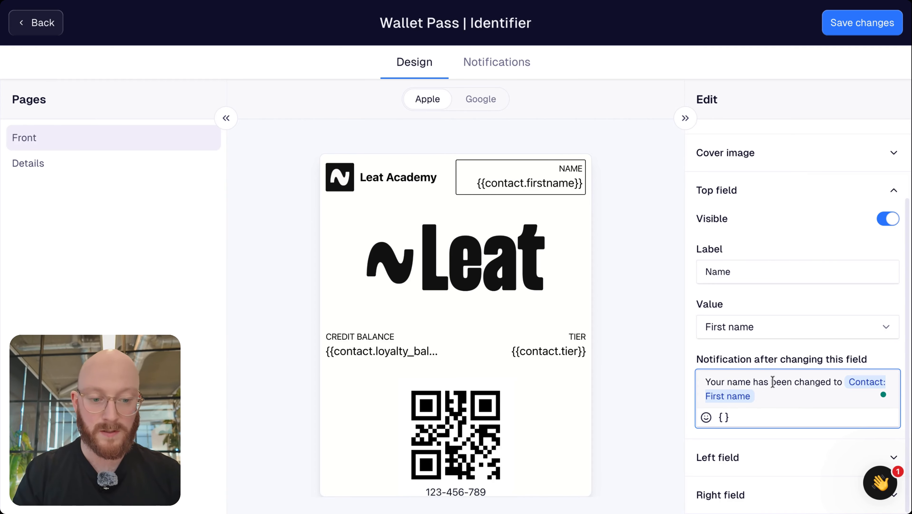
click(776, 394)
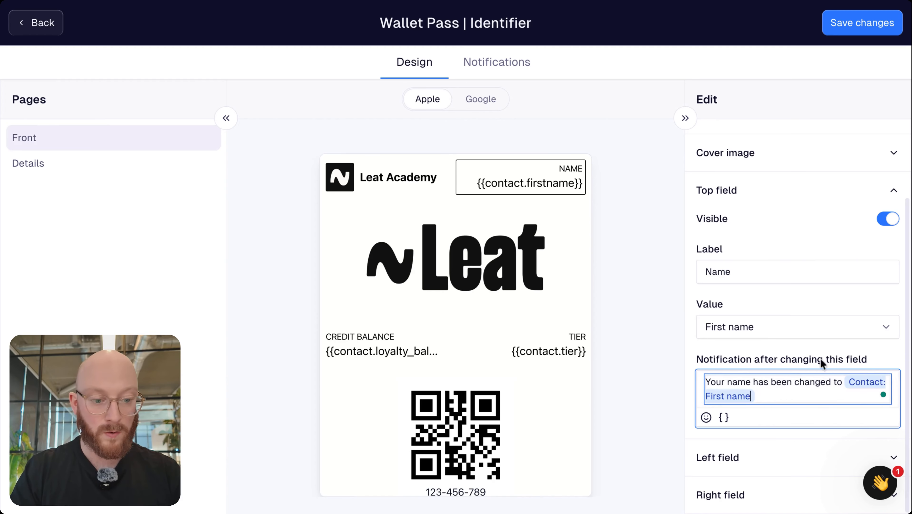
click(895, 190)
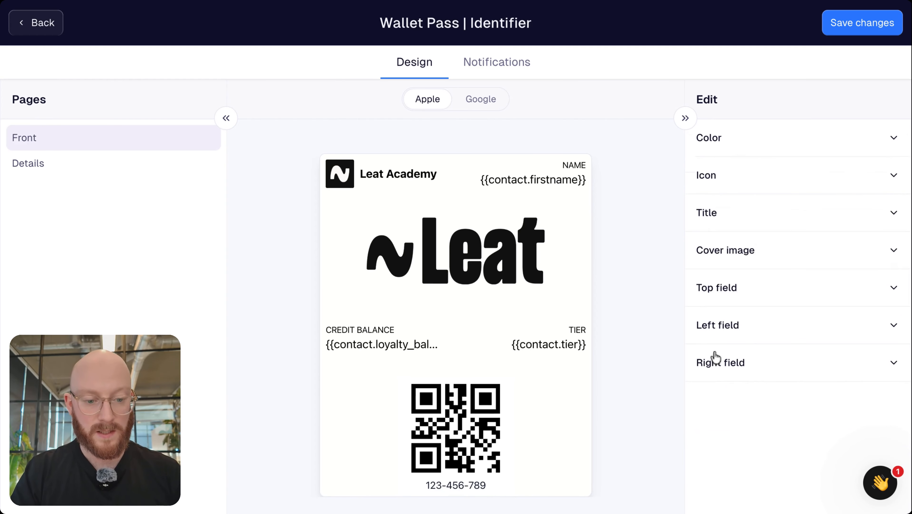
Keep the Tier right field visible and expand the Credit balance left field settings
click(380, 345)
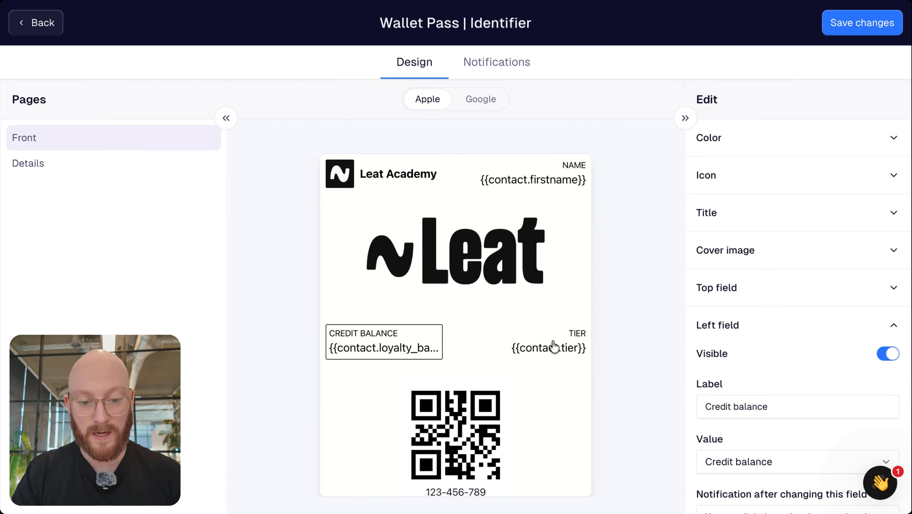
click(554, 347)
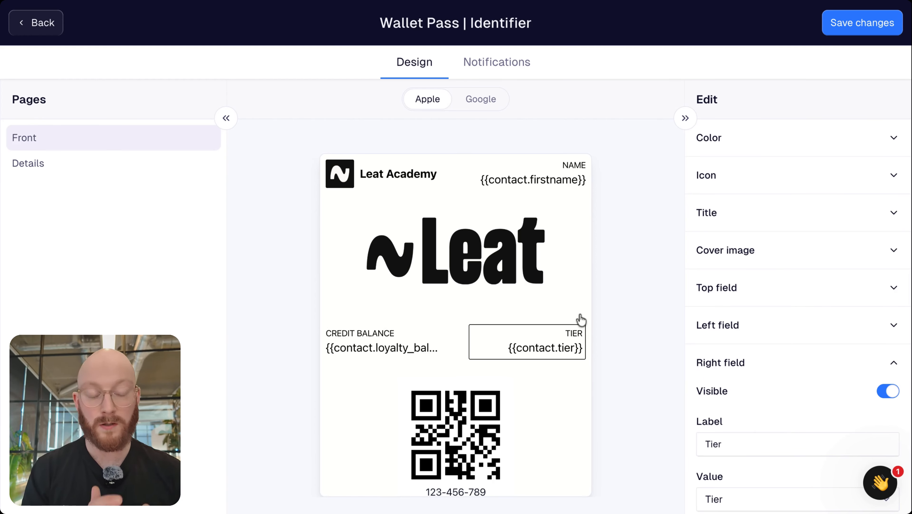
scroll(825, 320, down, 1)
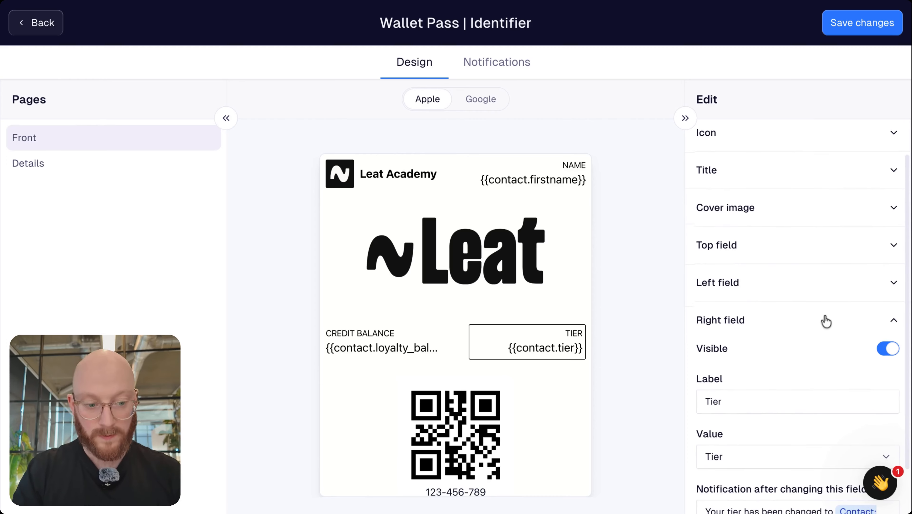
click(887, 351)
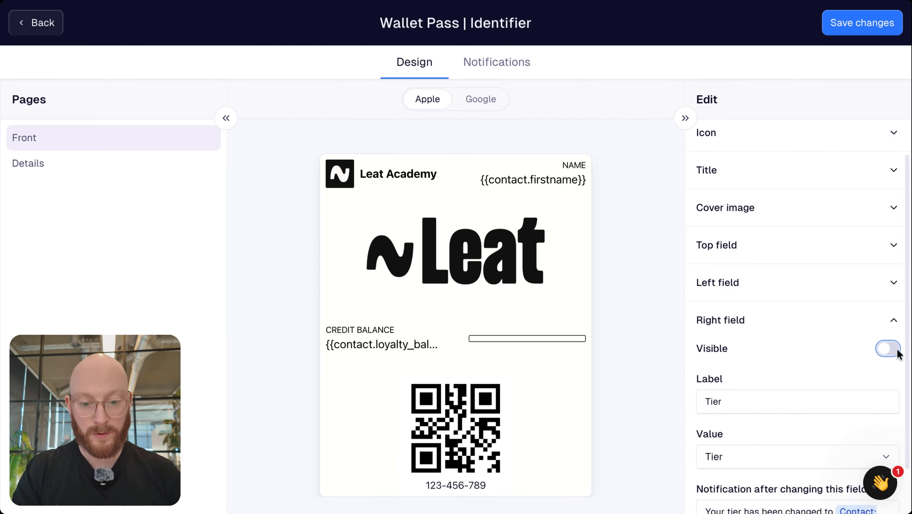
click(887, 351)
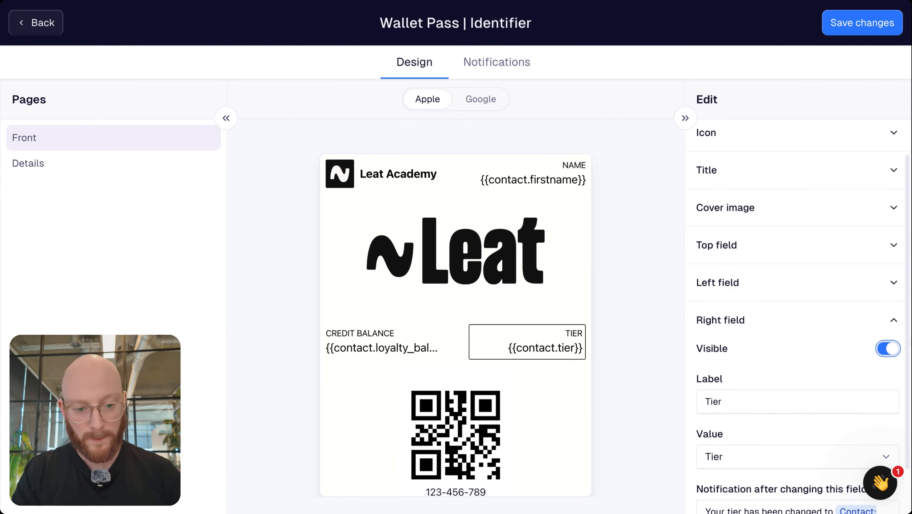
click(893, 282)
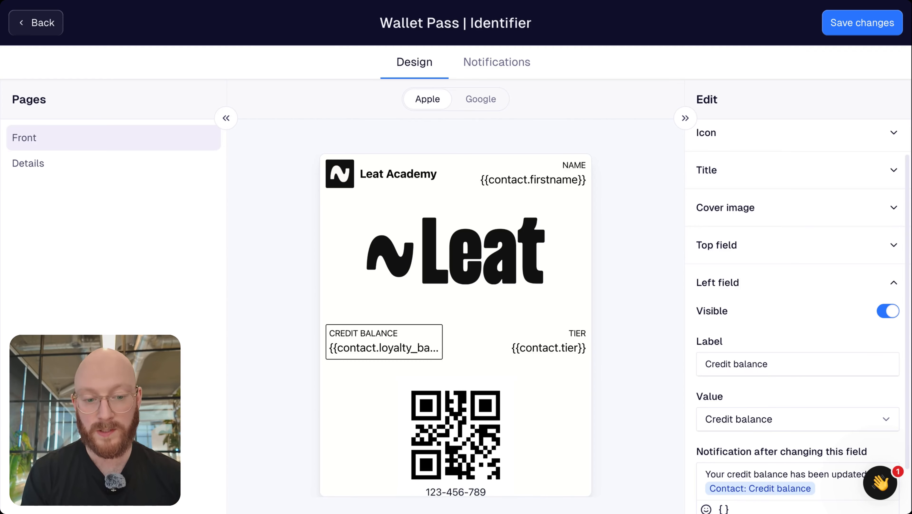
Leave the left field's label and value as Credit balance, without changing the contact value list
scroll(784, 321, down, 3)
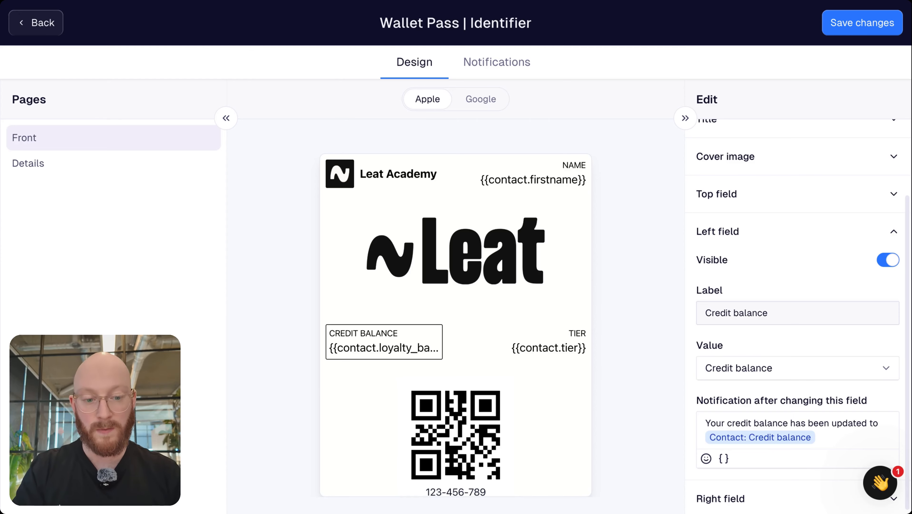
click(768, 313)
click(808, 339)
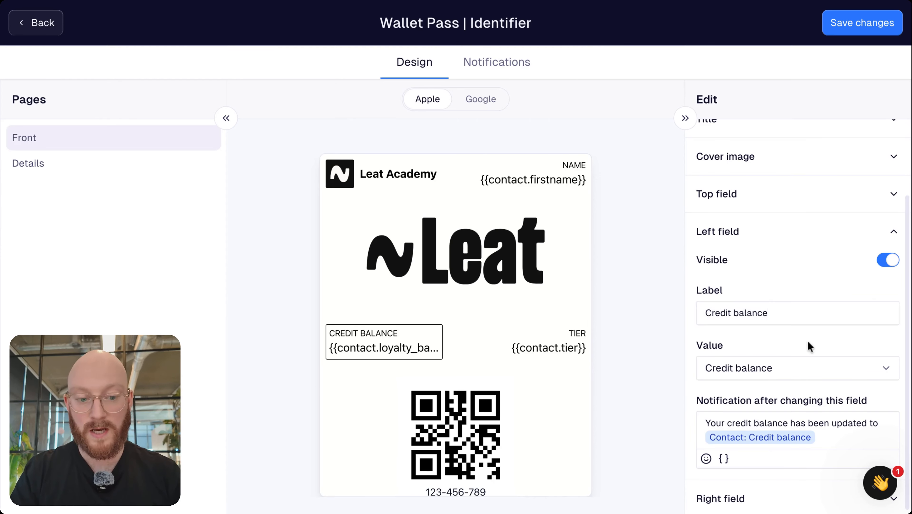
click(747, 366)
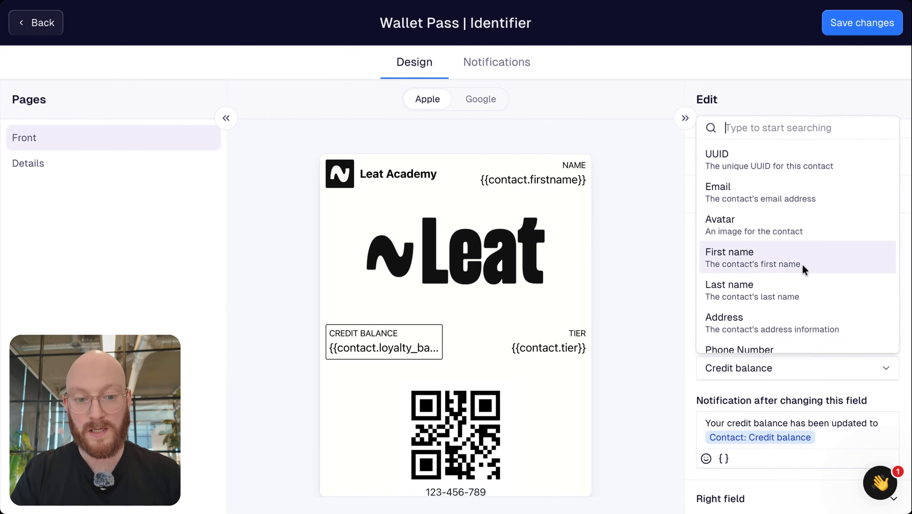
scroll(803, 264, down, 2)
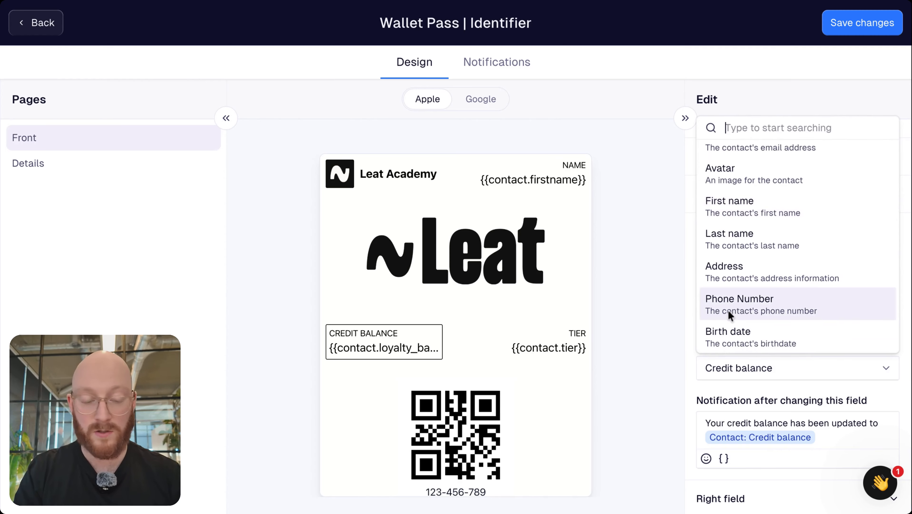
scroll(728, 310, down, 1)
scroll(729, 315, down, 8)
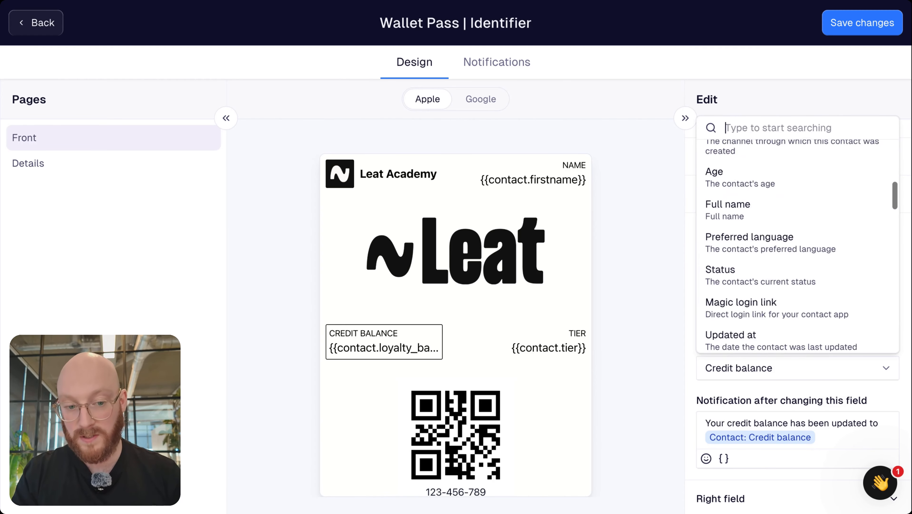
scroll(756, 324, down, 2)
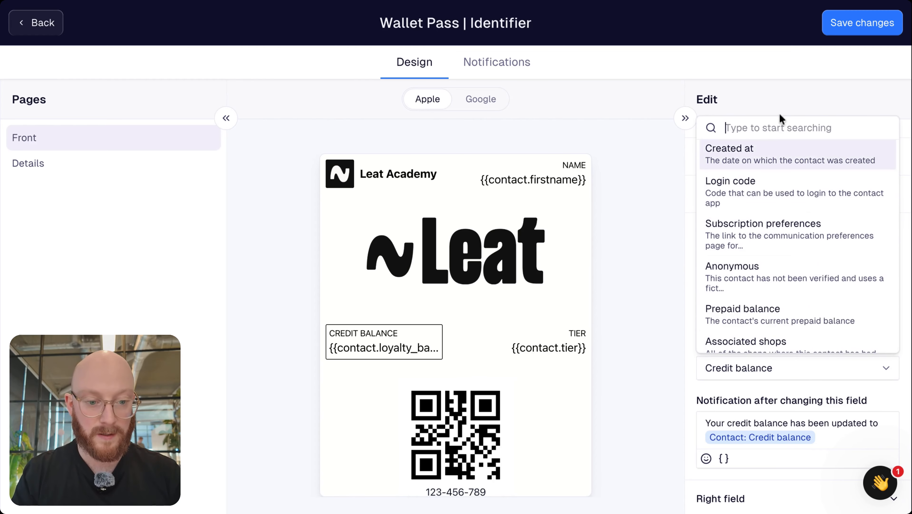
scroll(768, 272, up, 10)
scroll(769, 278, down, 1)
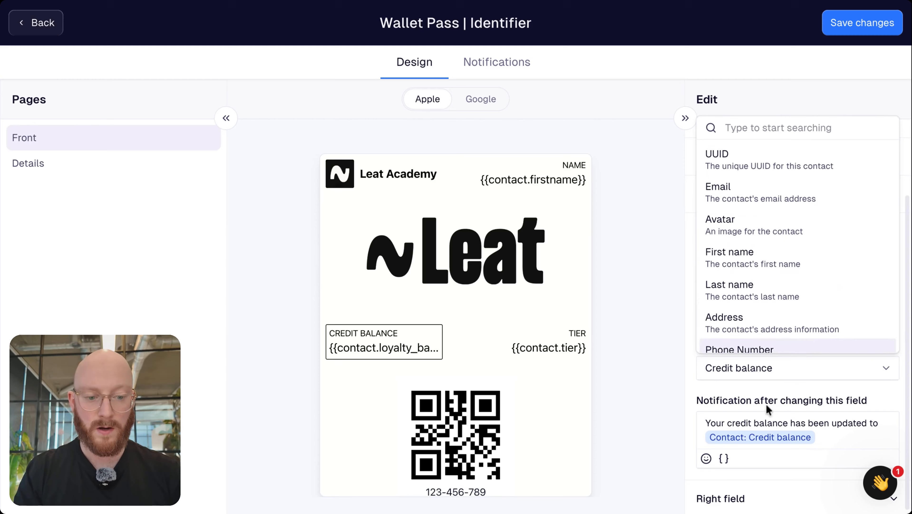
click(770, 391)
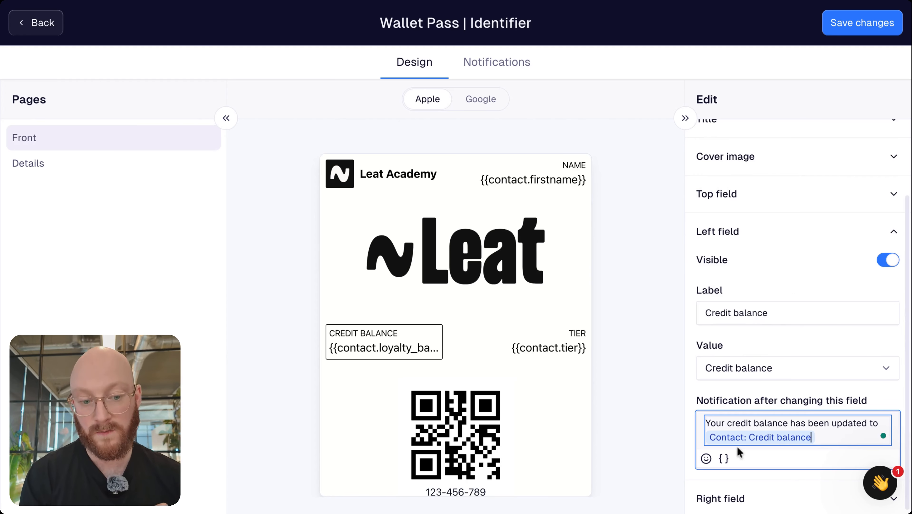
Change the TIER right field to show the contact's Birth date, labelled Birthday
click(893, 234)
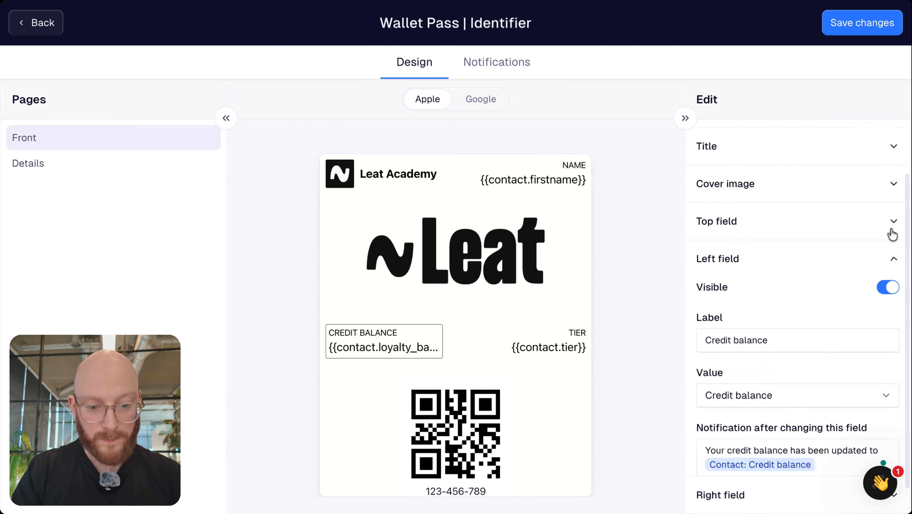
click(556, 344)
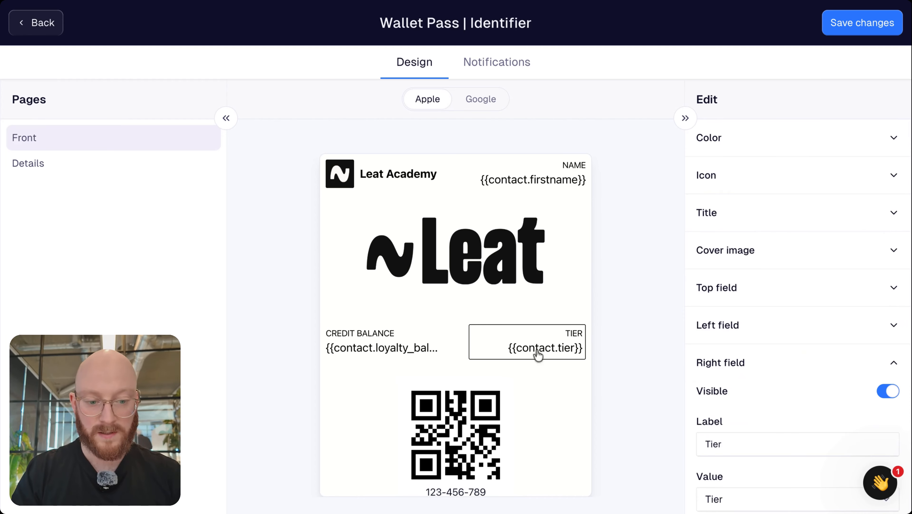
scroll(835, 363, down, 3)
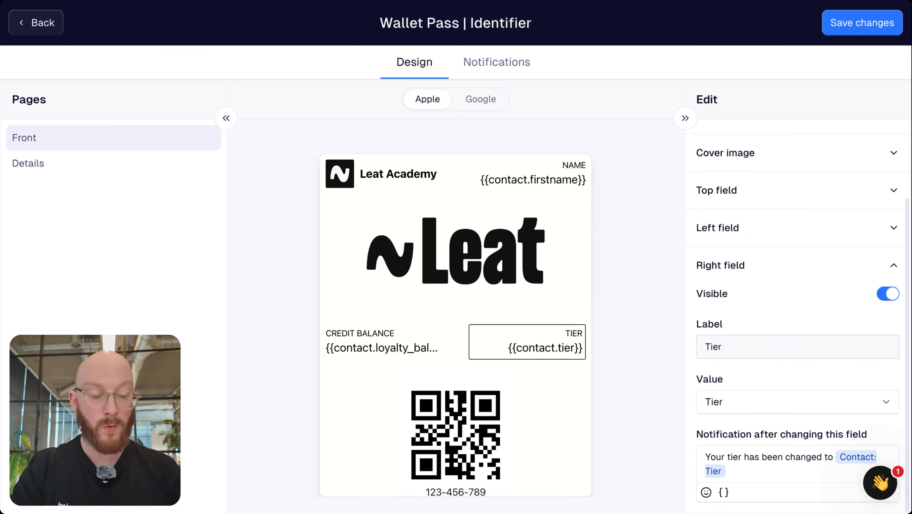
click(780, 402)
scroll(777, 283, down, 2)
scroll(777, 283, down, 3)
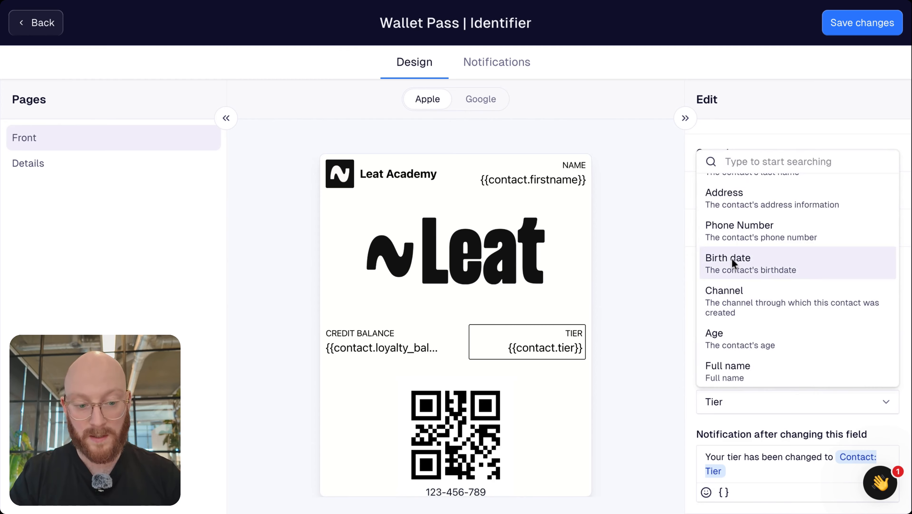
click(734, 264)
double_click(728, 346)
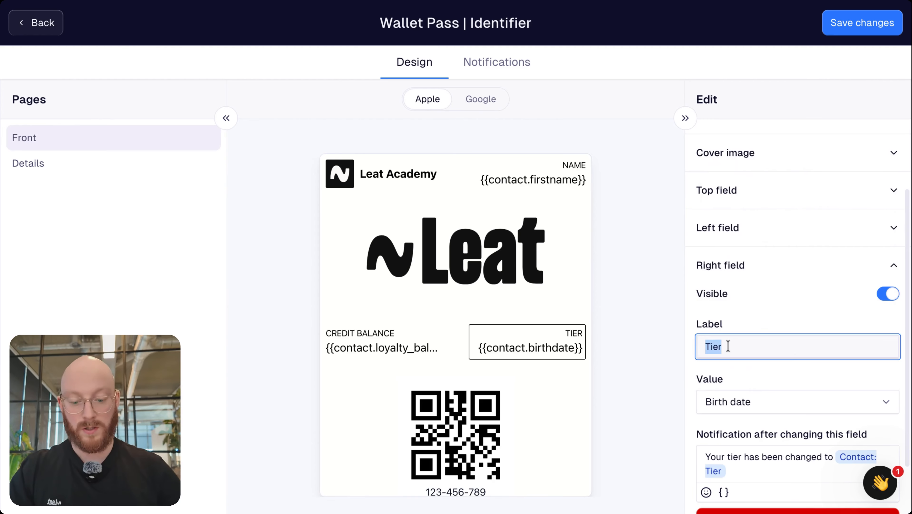
text(Birthday)
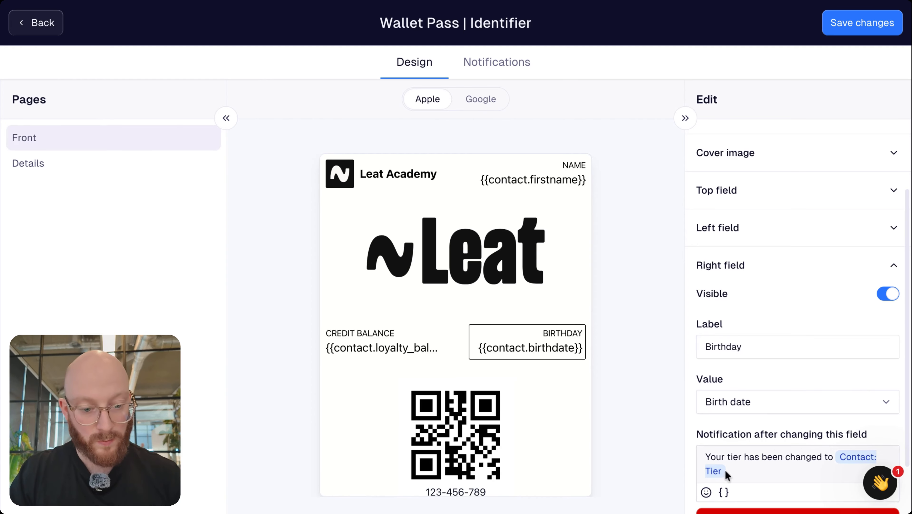
Reword its notification to 'birthday has been updated to' plus the Contact Birth date variable
click(738, 471)
click(755, 457)
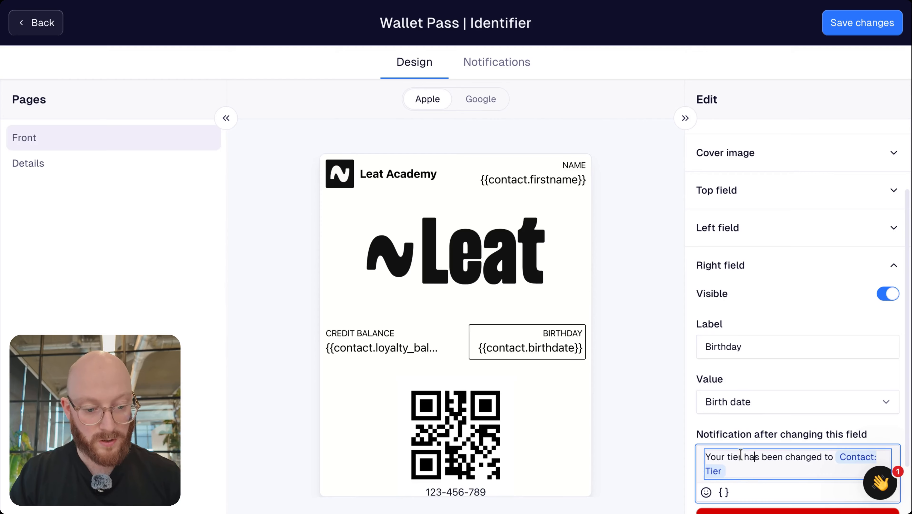
drag(729, 459, 728, 478)
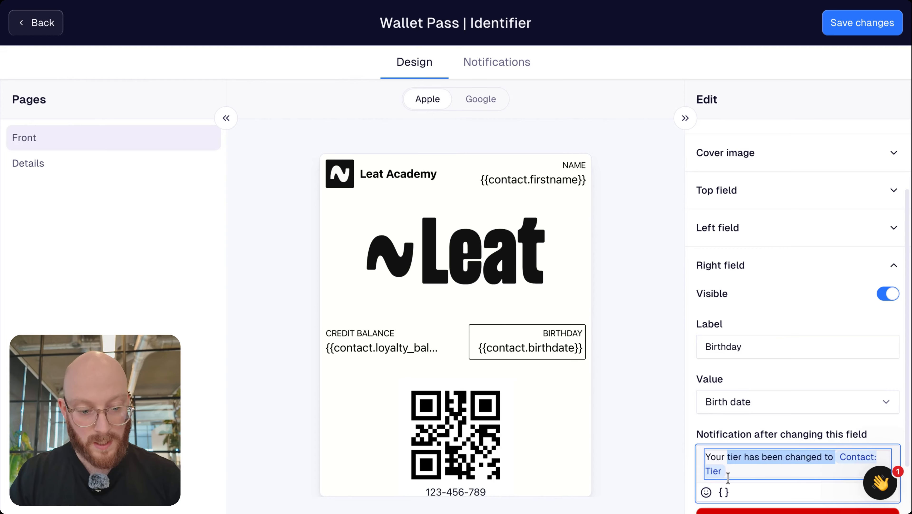
text(bir)
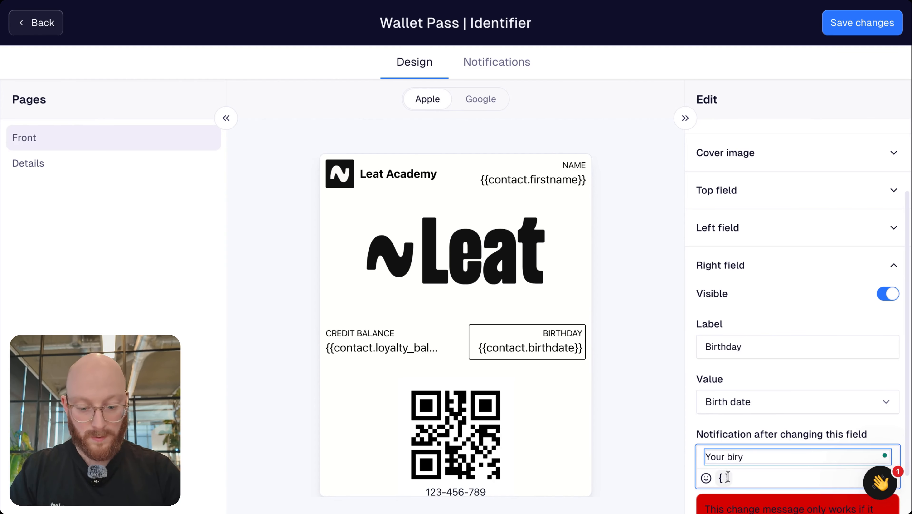
text(thday has been)
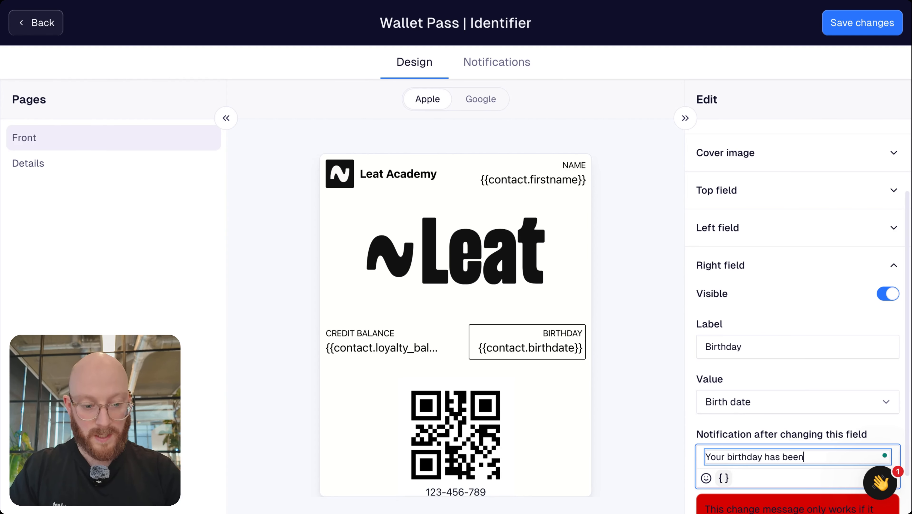
text( updated to)
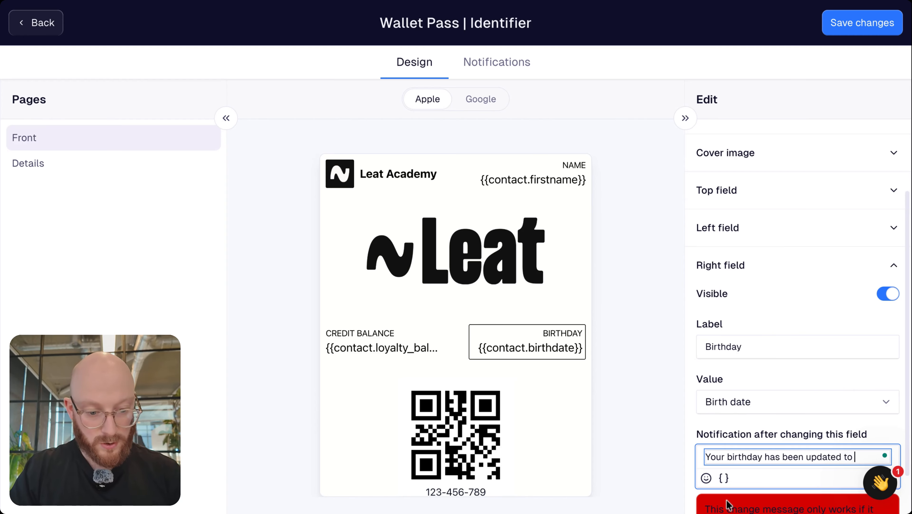
click(725, 481)
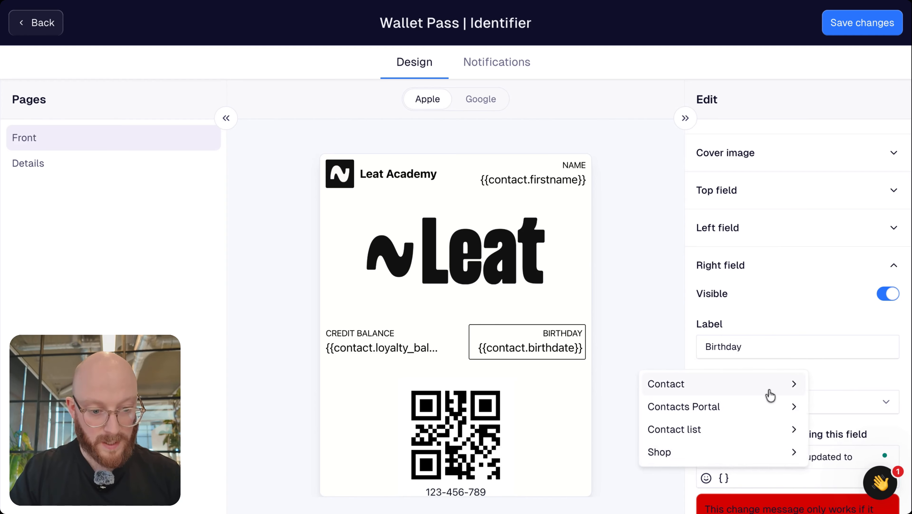
click(767, 390)
click(687, 393)
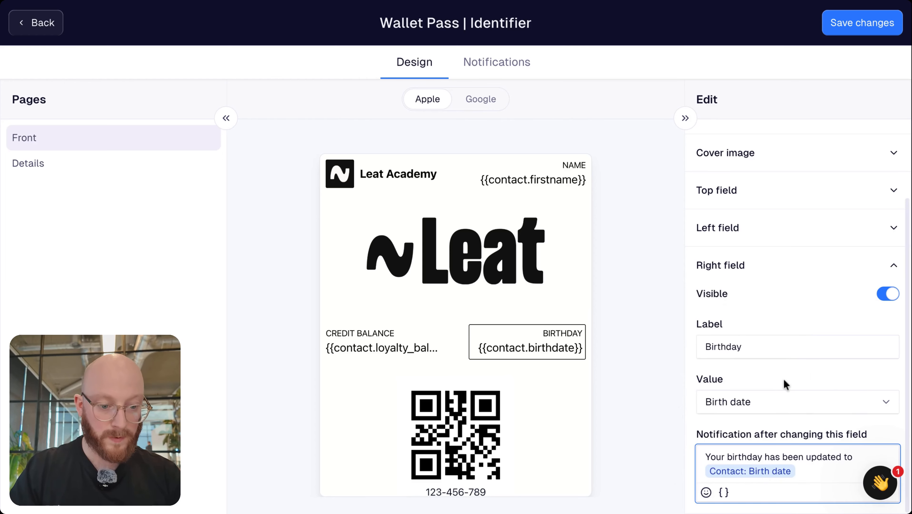
click(893, 266)
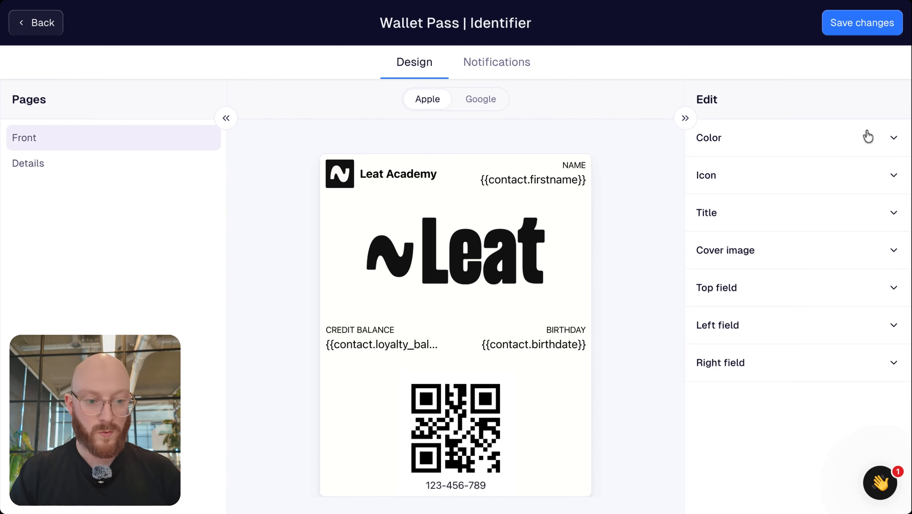
click(893, 140)
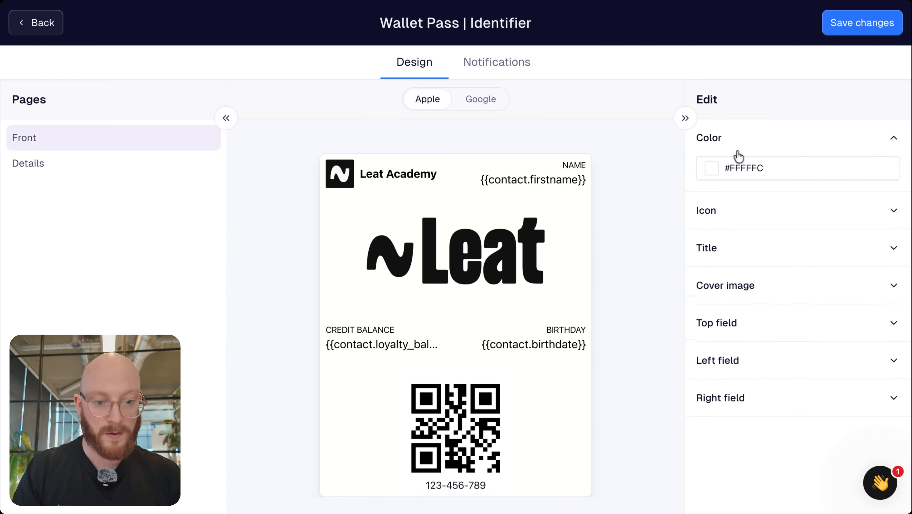
click(713, 168)
drag(712, 188, 780, 232)
click(782, 147)
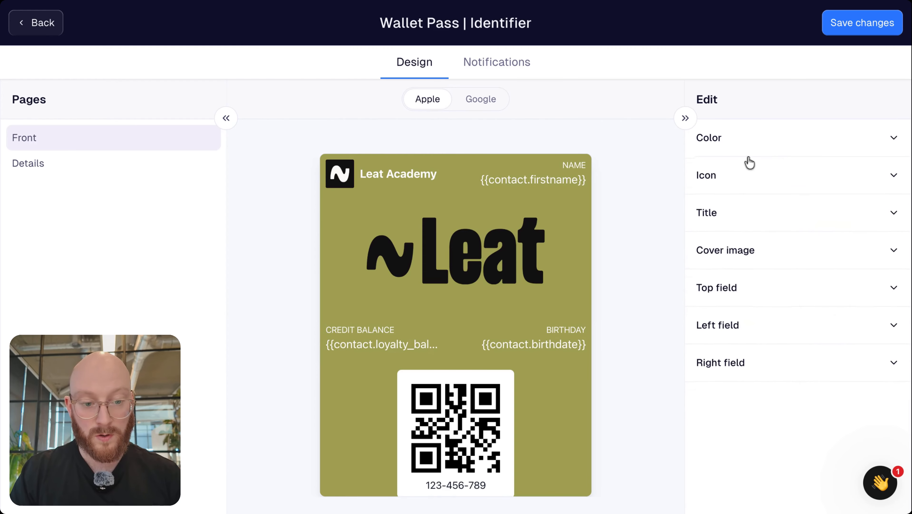
click(747, 135)
double_click(744, 169)
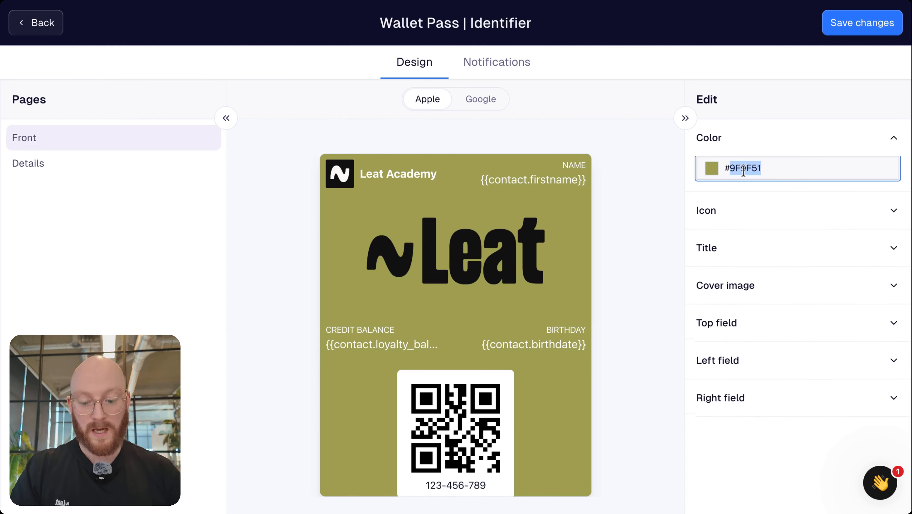
text(FFFFFC)
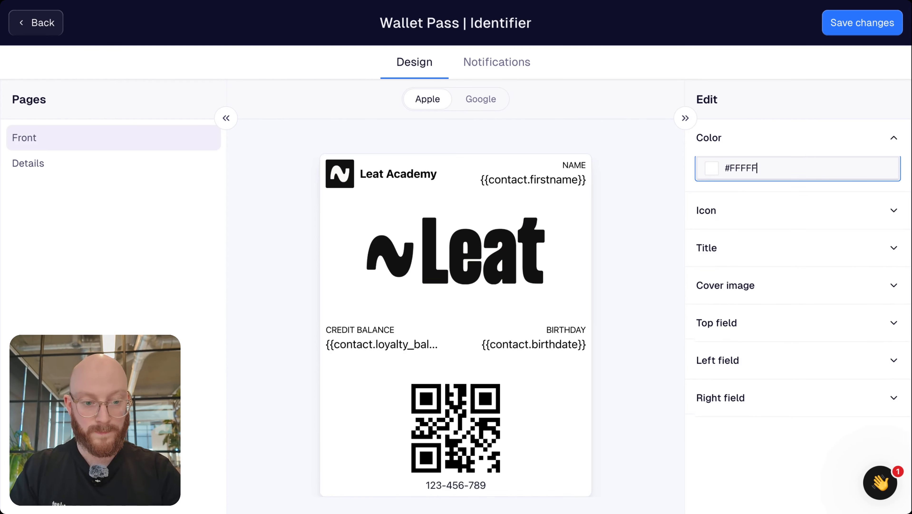
click(894, 138)
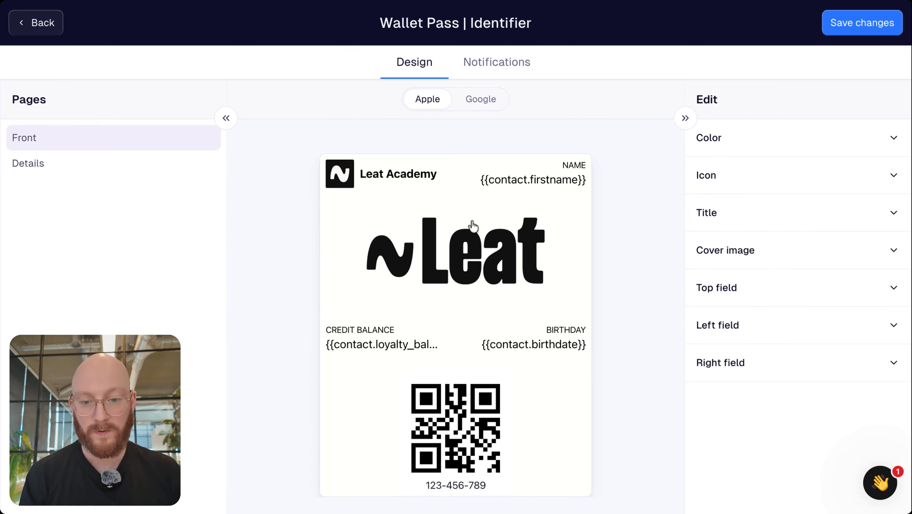
Scroll through the Google preview with Name, Credit balance, Birthday and QR code, rechecking Apple once
click(474, 99)
scroll(436, 359, down, 3)
scroll(436, 361, up, 3)
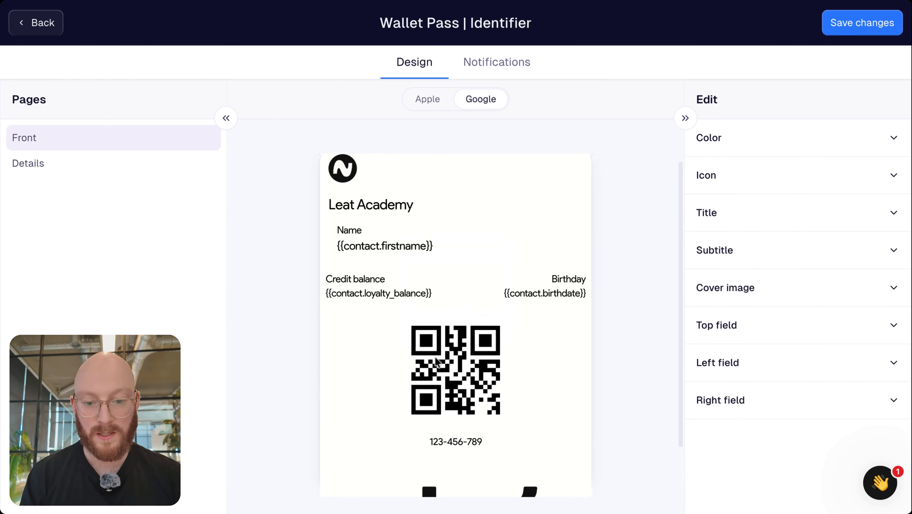
scroll(436, 360, down, 3)
scroll(436, 358, up, 4)
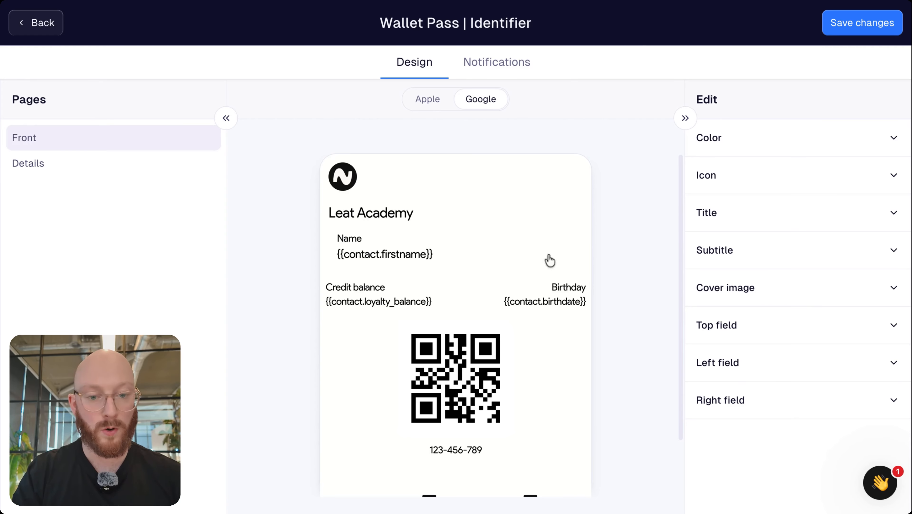
scroll(552, 352, down, 3)
scroll(552, 351, up, 3)
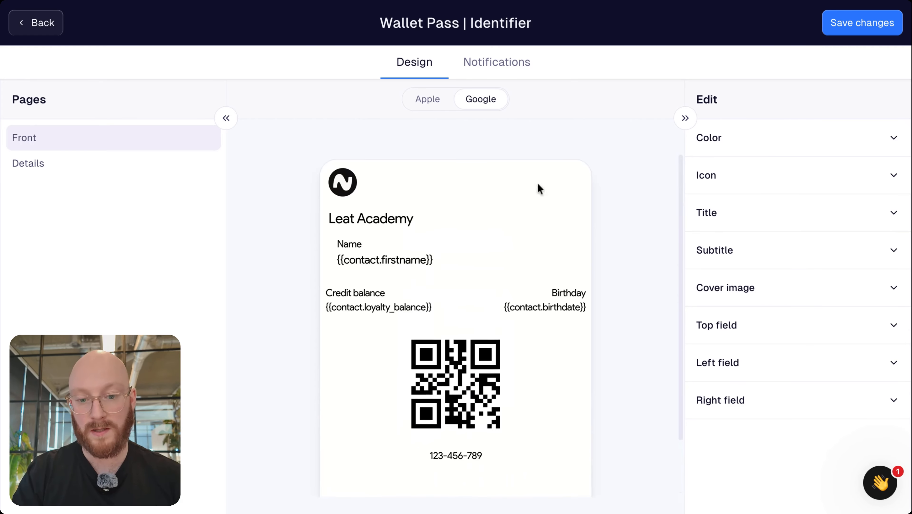
click(427, 99)
click(469, 98)
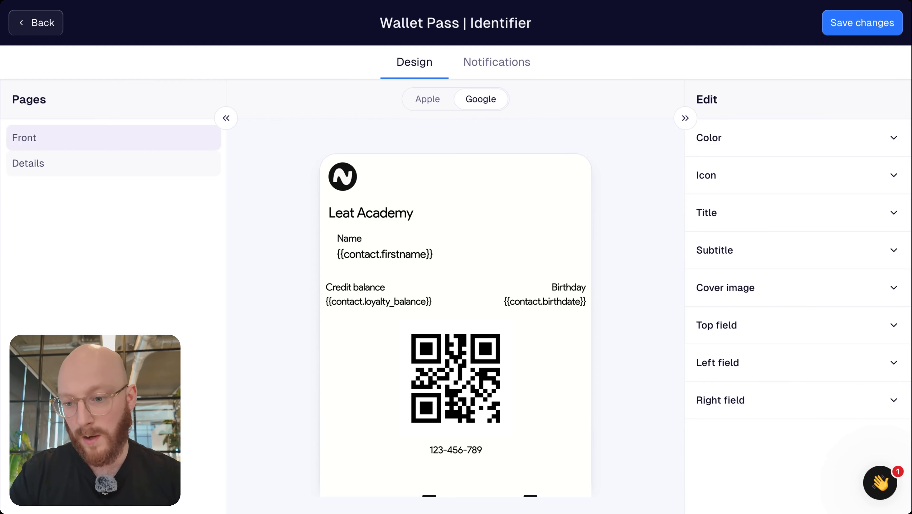
Show the pass's Details page in the Apple Wallet preview
click(8, 166)
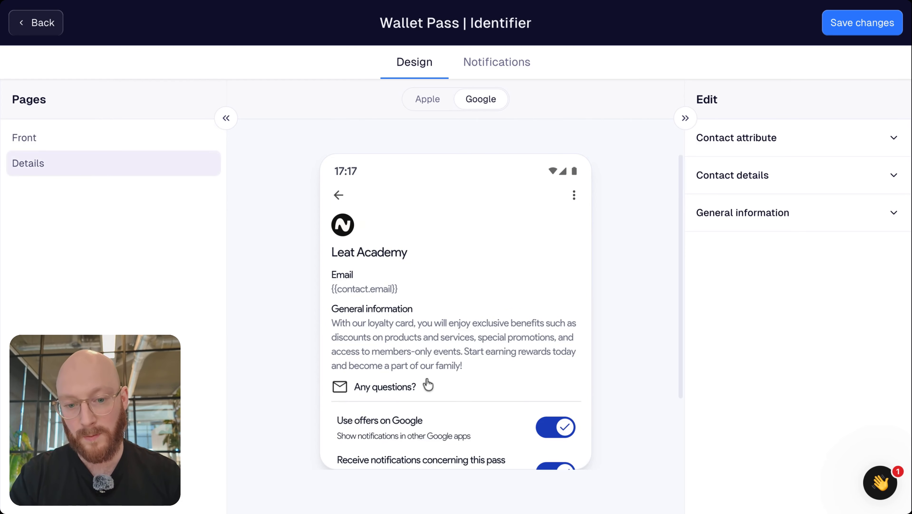
scroll(428, 384, down, 5)
scroll(429, 363, up, 5)
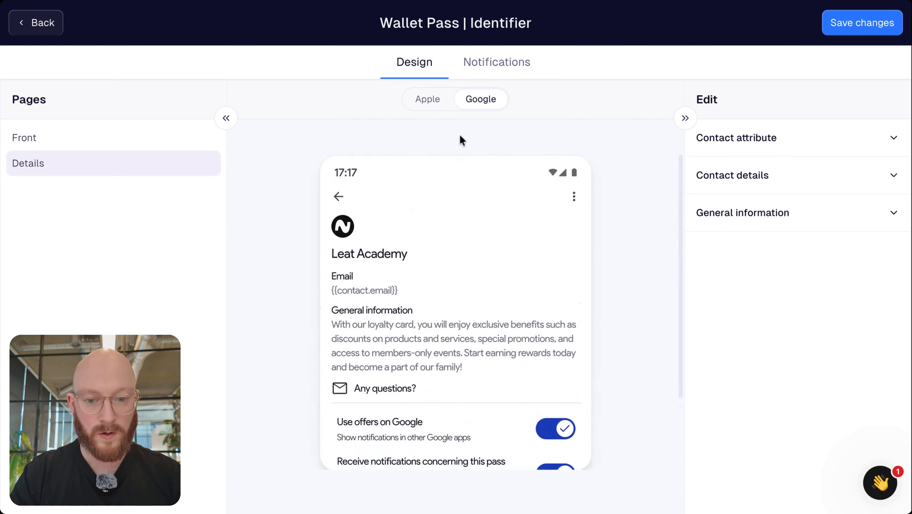
click(440, 100)
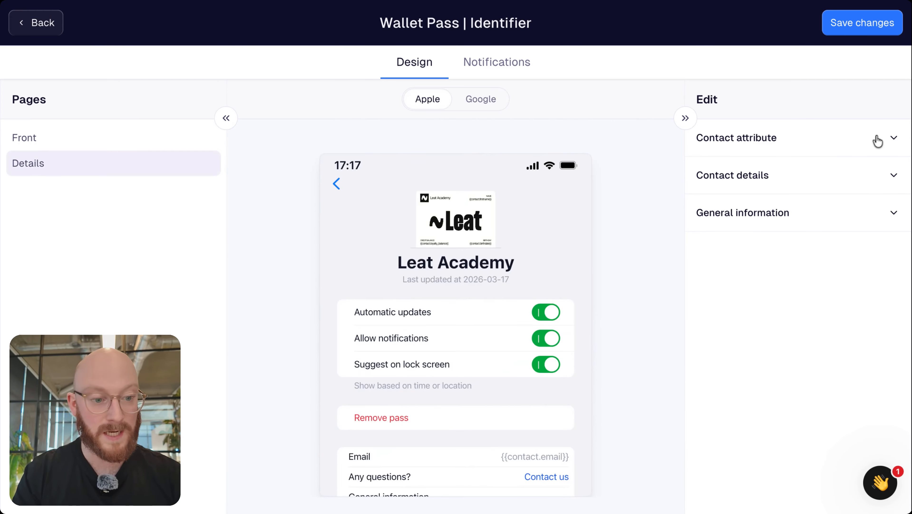
Confirm the contact attribute's Value stays Email, then close its settings
click(889, 140)
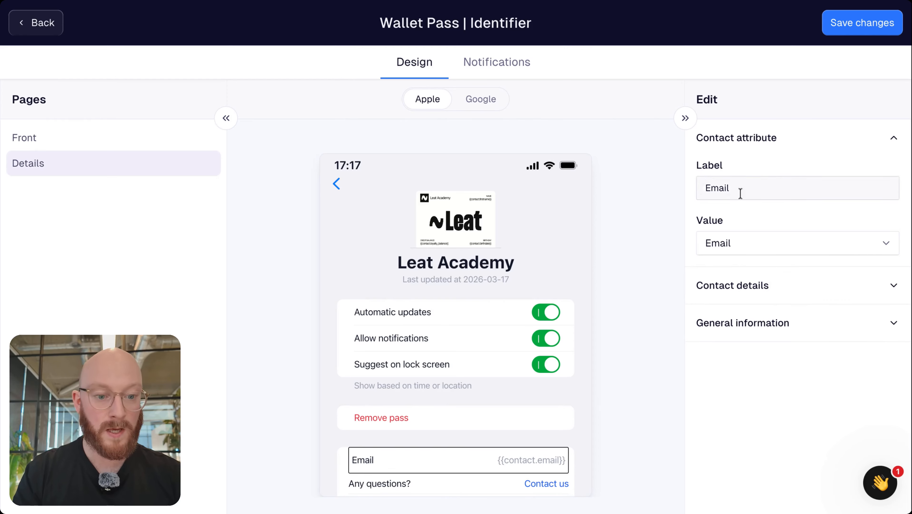
click(735, 187)
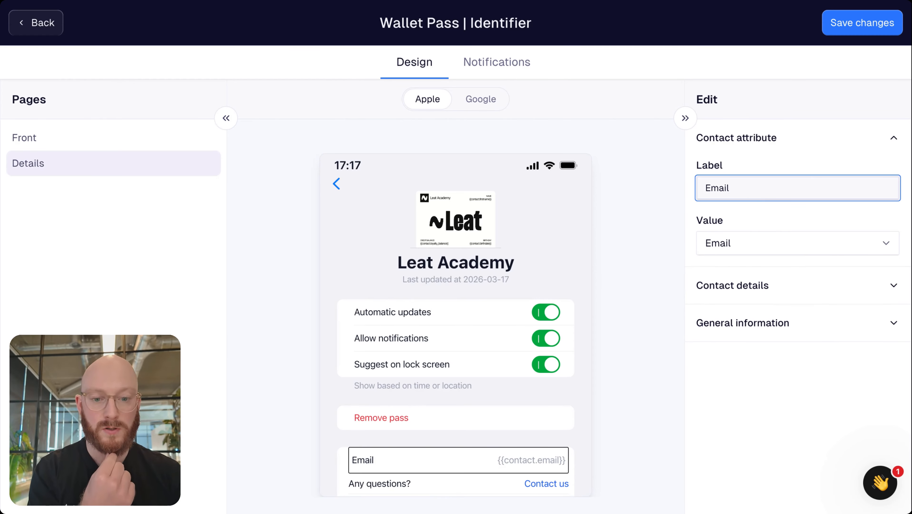
click(734, 235)
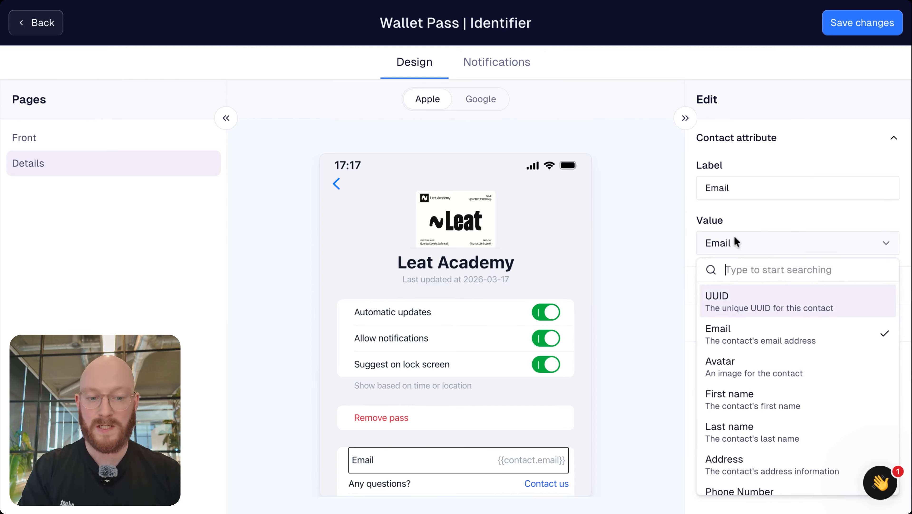
click(799, 215)
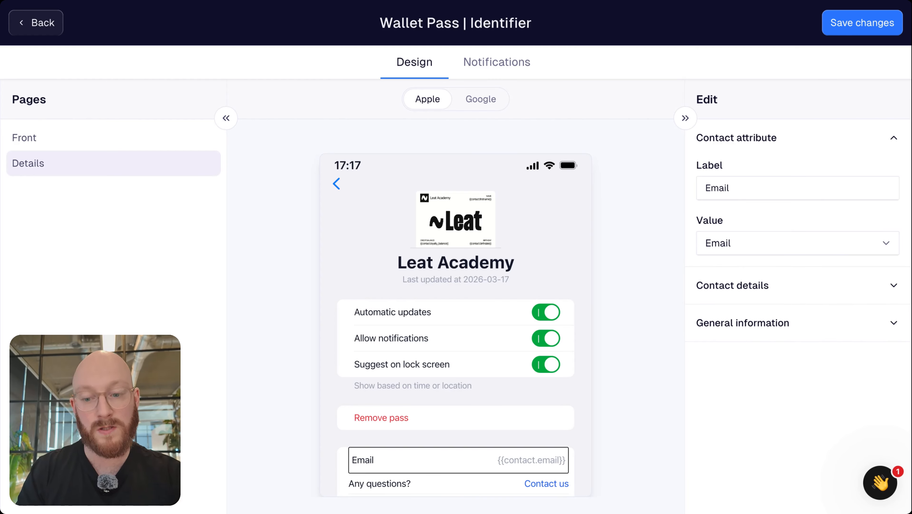
click(889, 137)
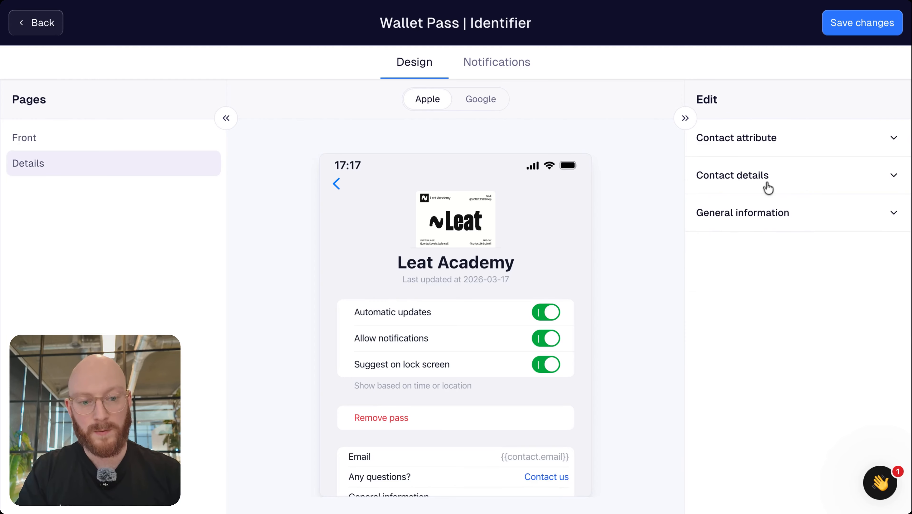
Set the contact link's display value to 'Send us an email'
click(891, 180)
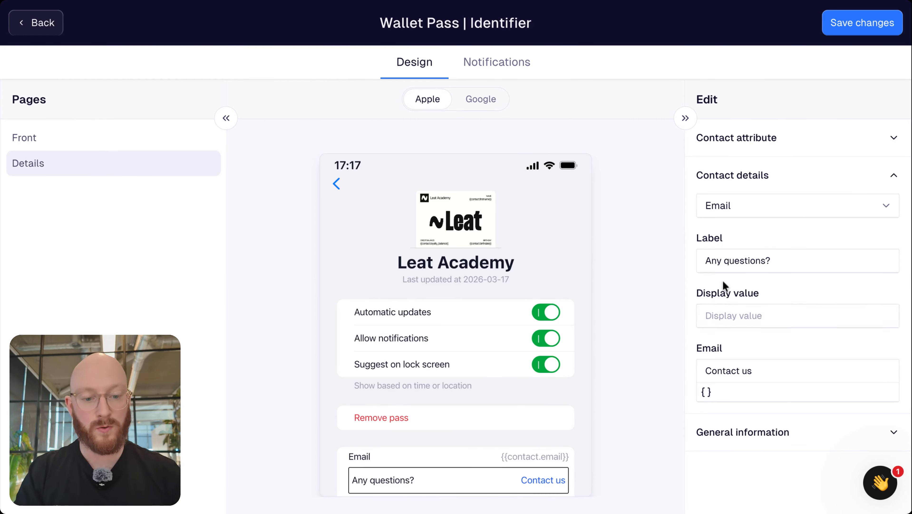
click(730, 318)
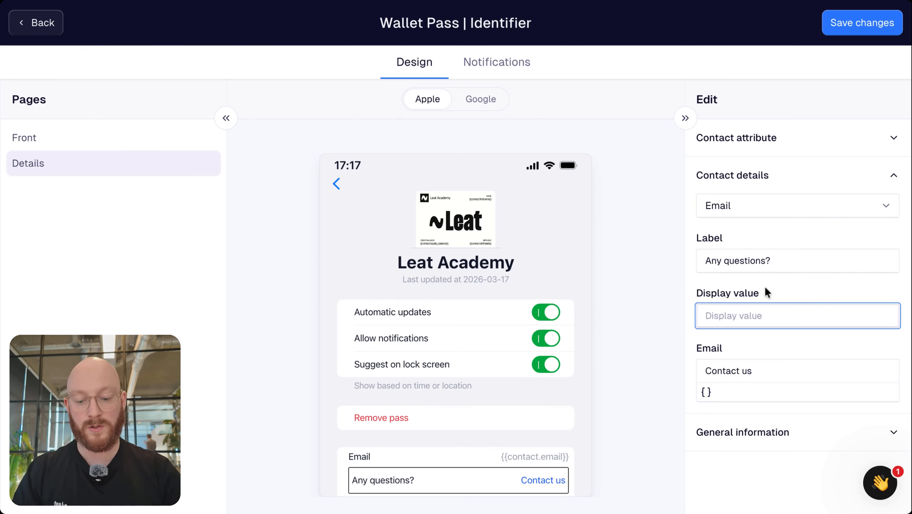
text(C)
key(BackSpace)
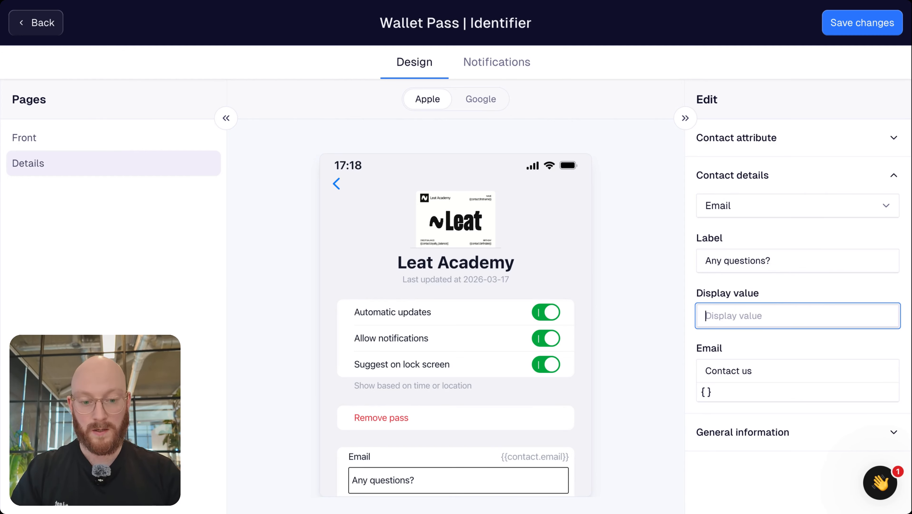
text(Sen)
key(BackSpace)
text(nd us )
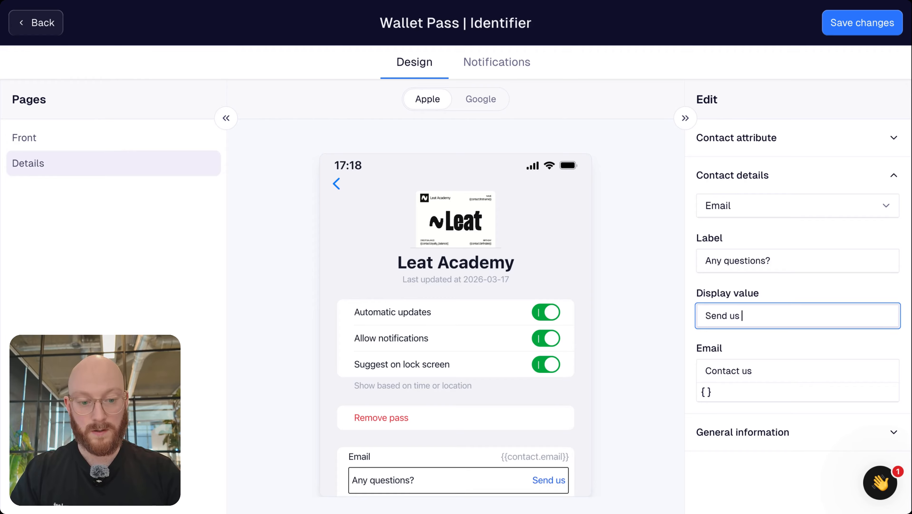
text(an email)
Replace the link's Contact us email text with the academy's support e-mail address
drag(753, 370, 741, 370)
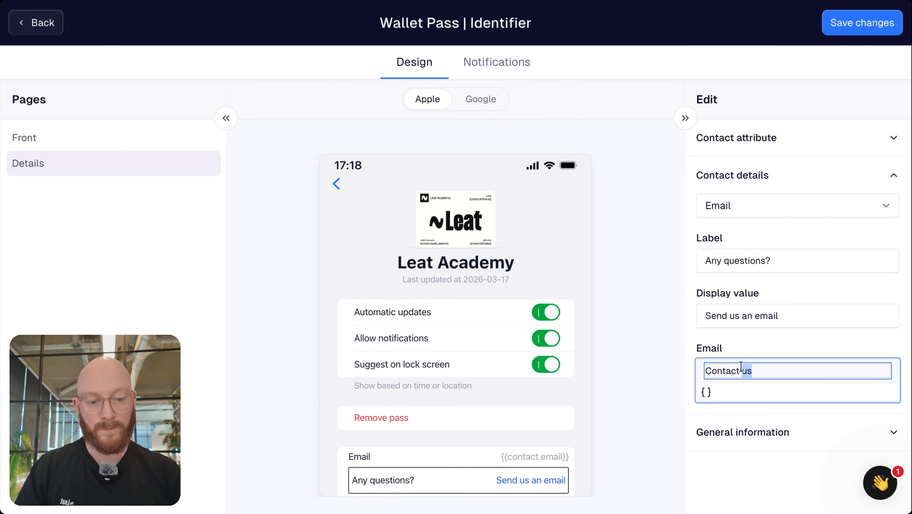
key(ctrl+a)
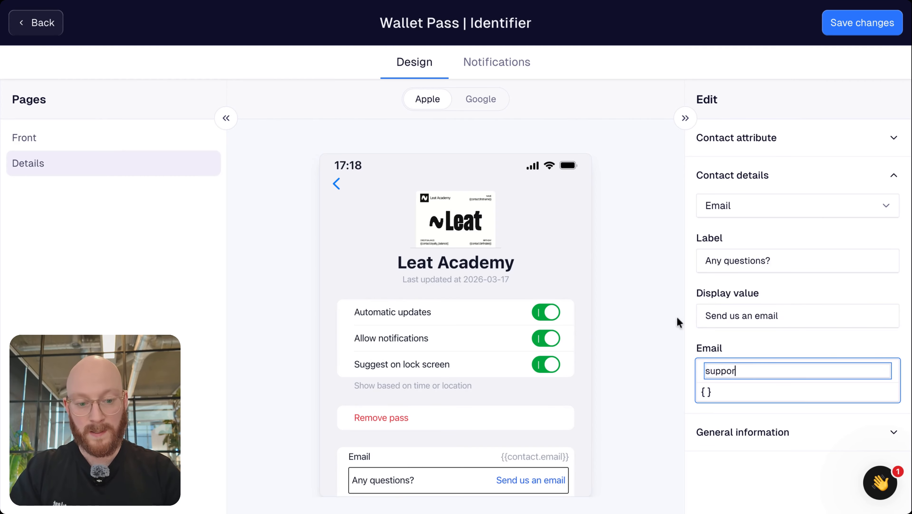
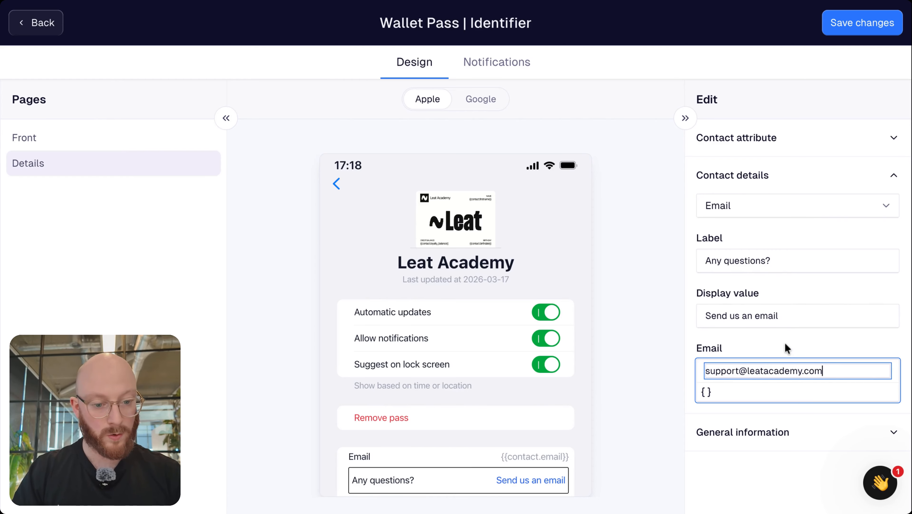
click(785, 342)
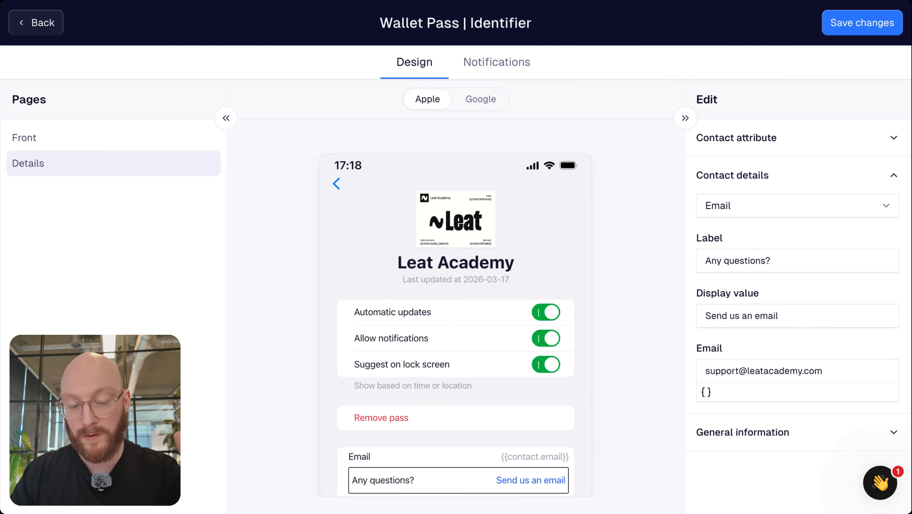
Collapse Contact details and expand General information to reveal its label and description
drag(706, 370, 860, 369)
click(785, 356)
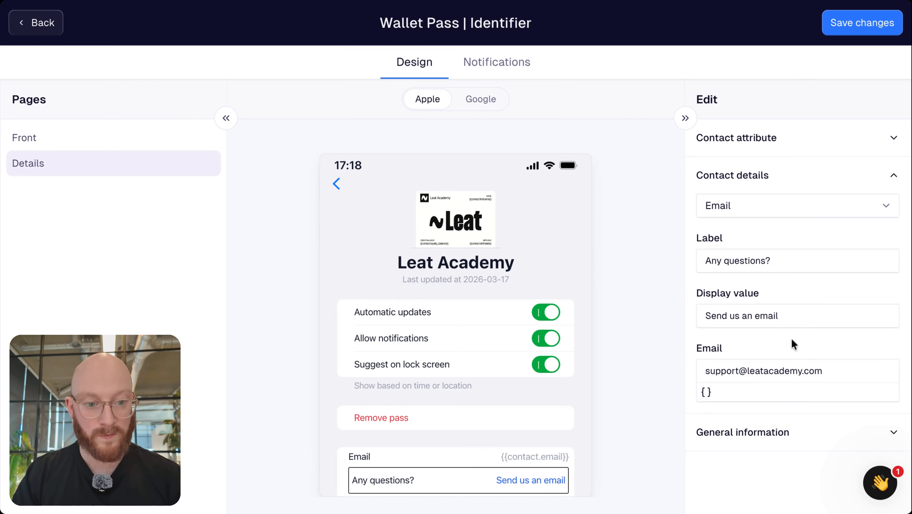
click(893, 175)
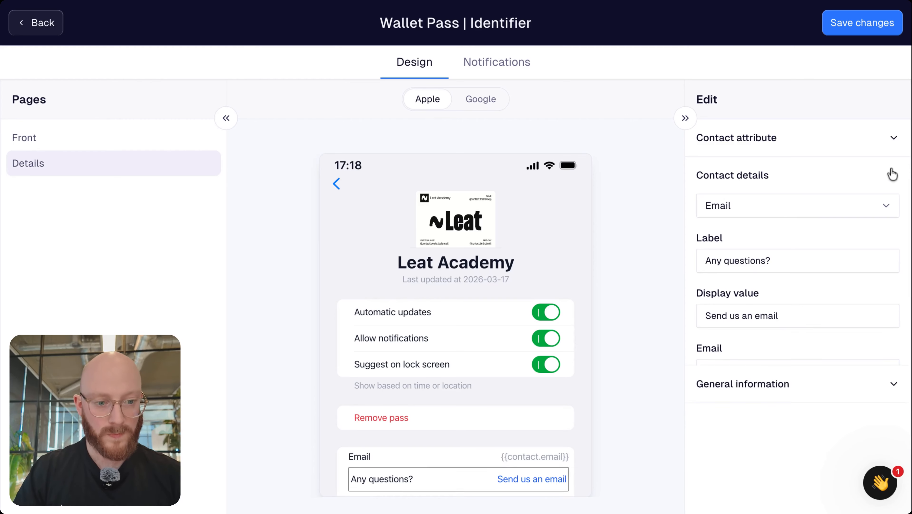
click(771, 216)
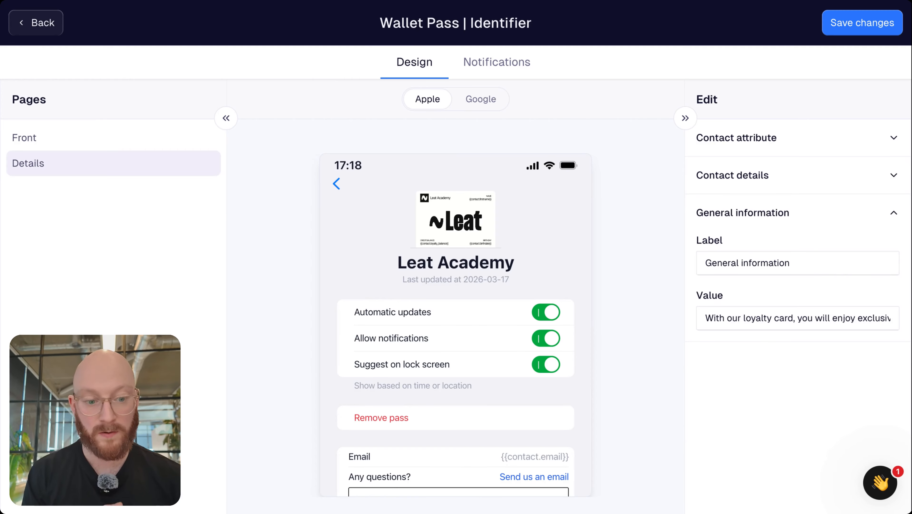
Rename the entry 'General info' with text 'With your wallet pass, you can earn and redeem points for exclusive rewards.'
click(765, 318)
triple_click(755, 264)
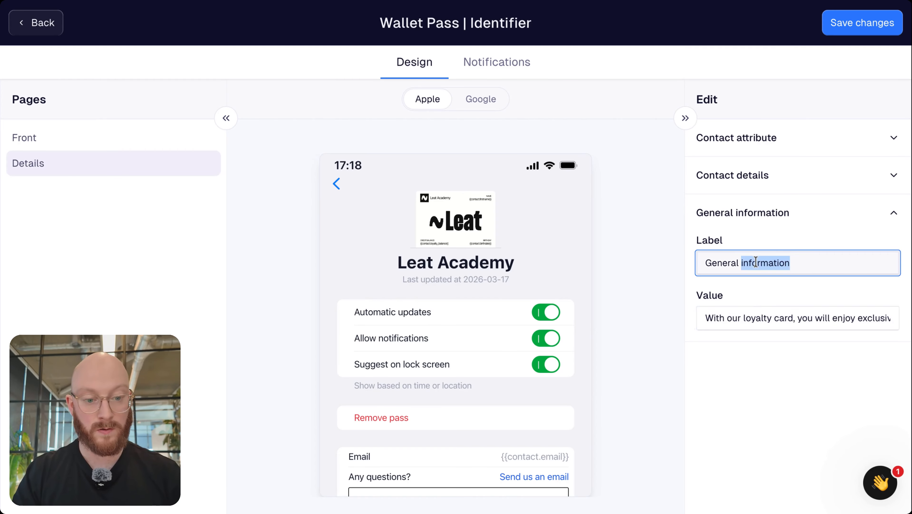
text(General info)
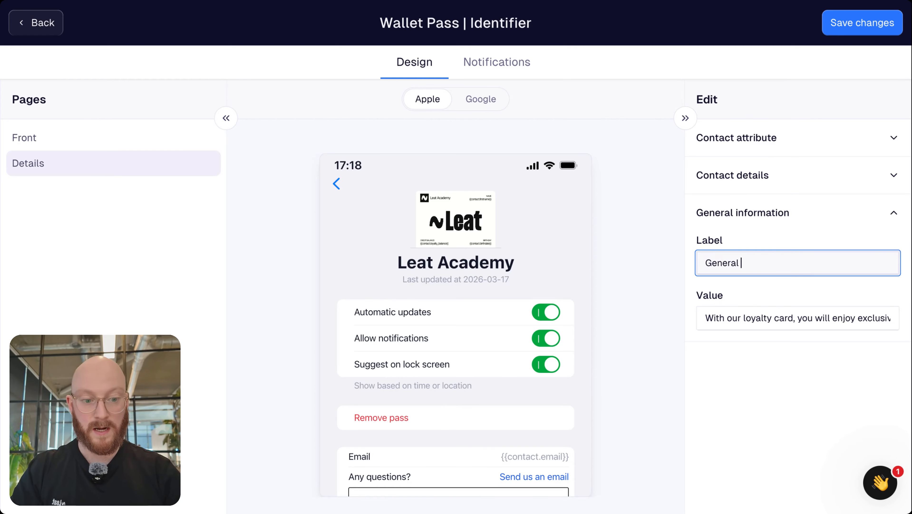
click(818, 318)
triple_click(820, 318)
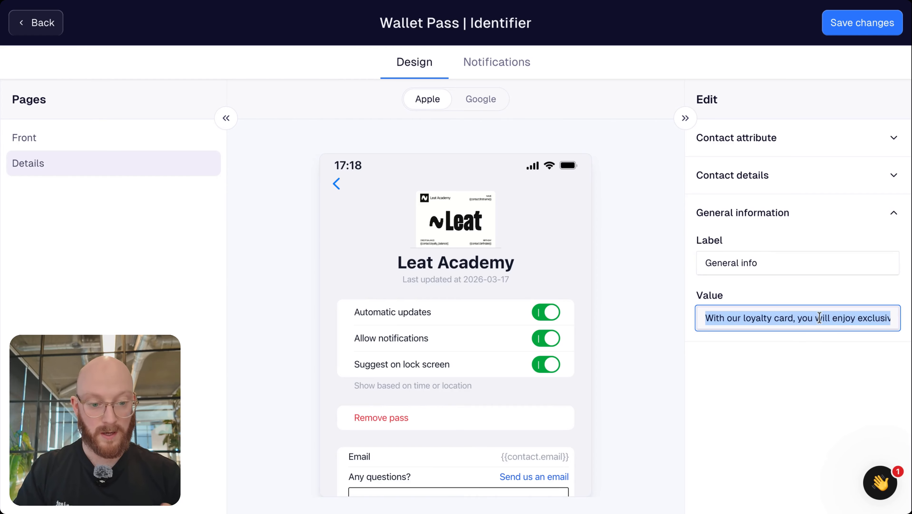
text(With )
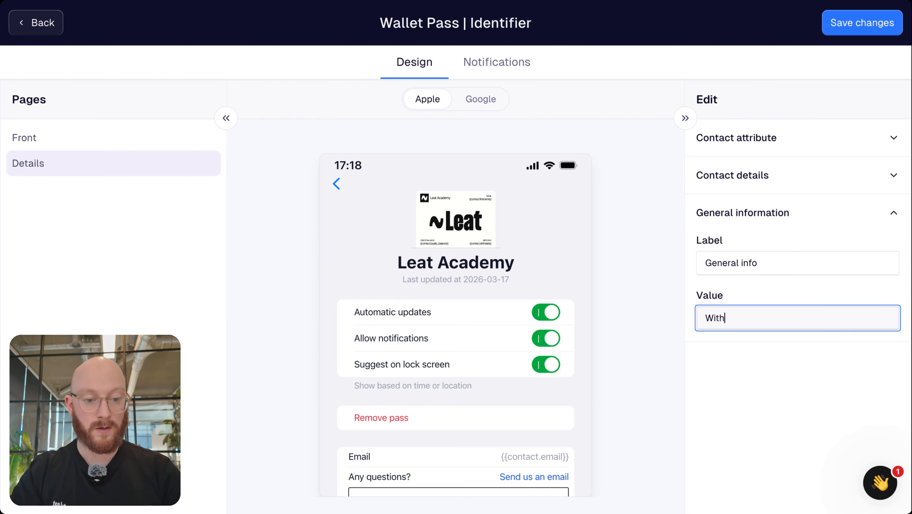
text(you)
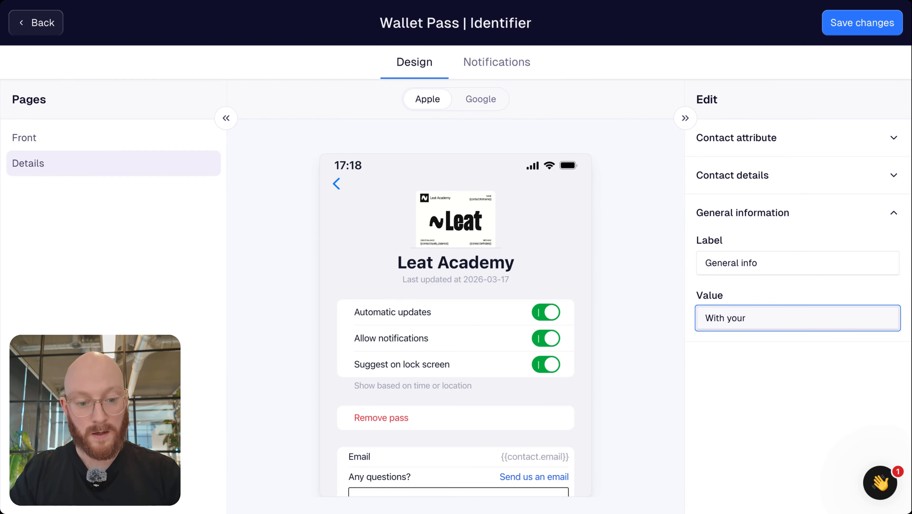
text(r)
key(BackSpace)
key(BackSpace)
key(BackSpace)
key(BackSpace)
key(BackSpace)
text(you)
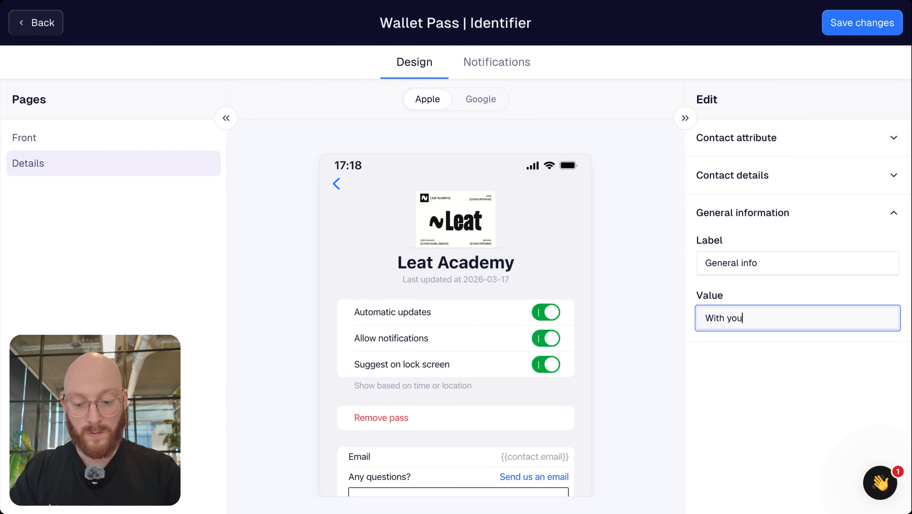
text(r wallet pass, )
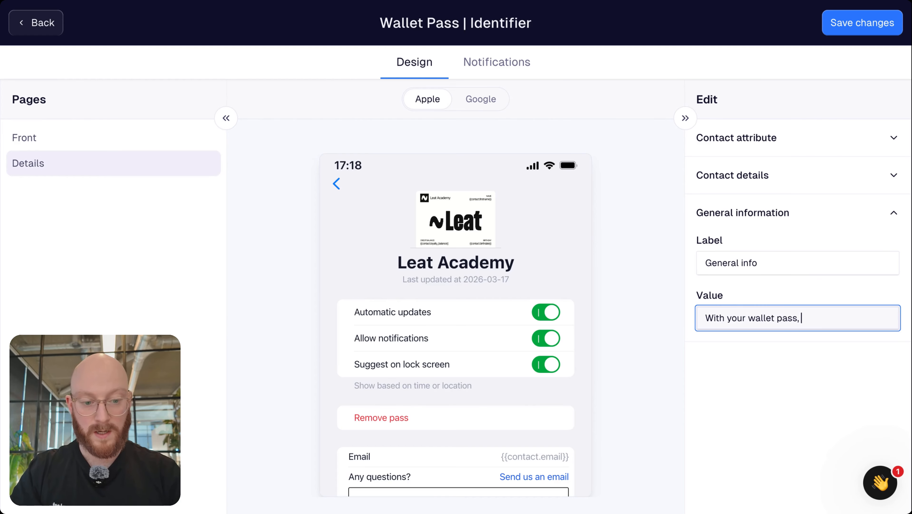
text(you can earn a)
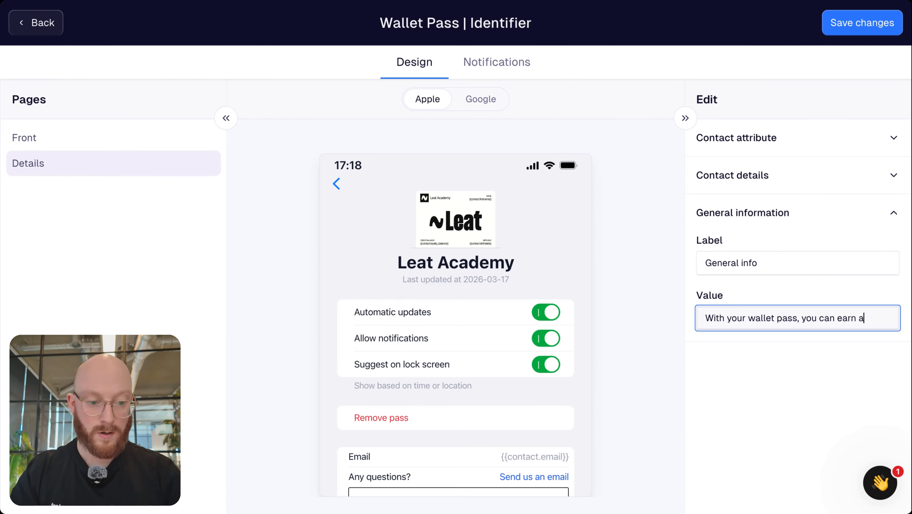
text(nd redeem point)
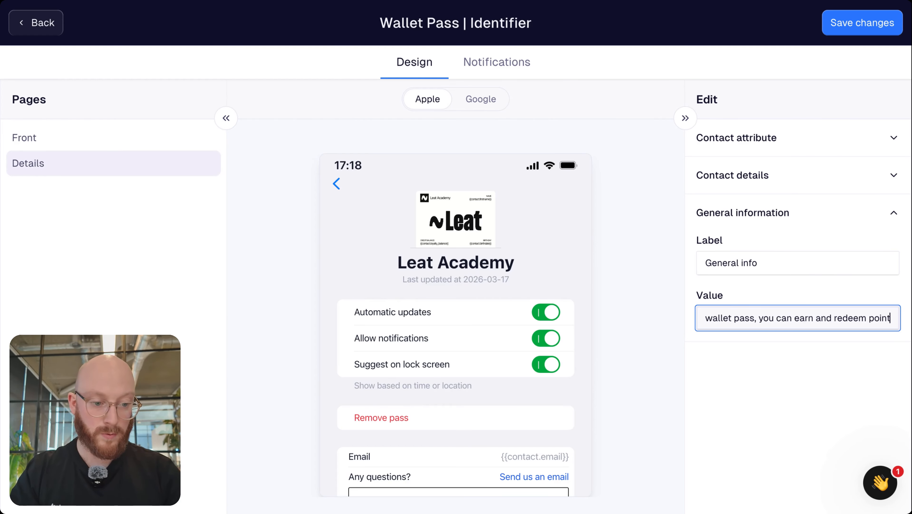
text(s for exsluive)
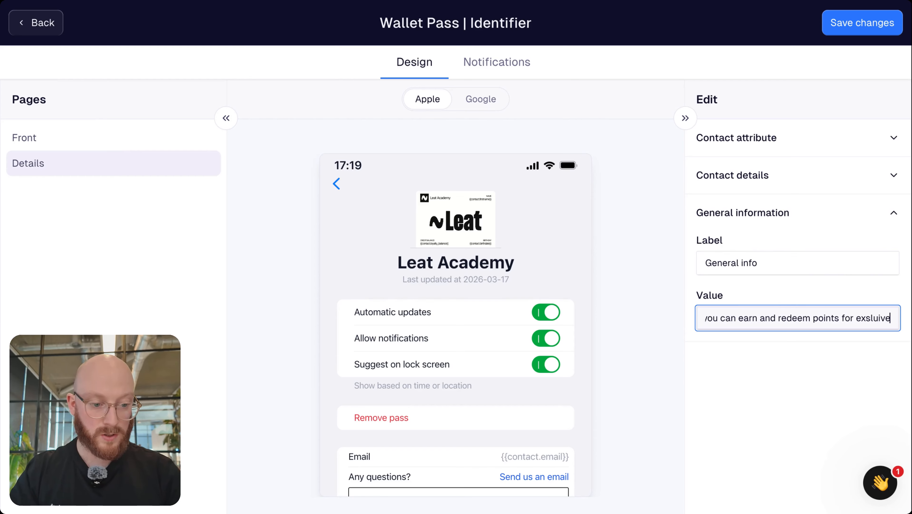
key(BackSpace)
key(BackSpace)
key(BackSpace)
key(BackSpace)
key(BackSpace)
key(BackSpace)
text(clusive rewards)
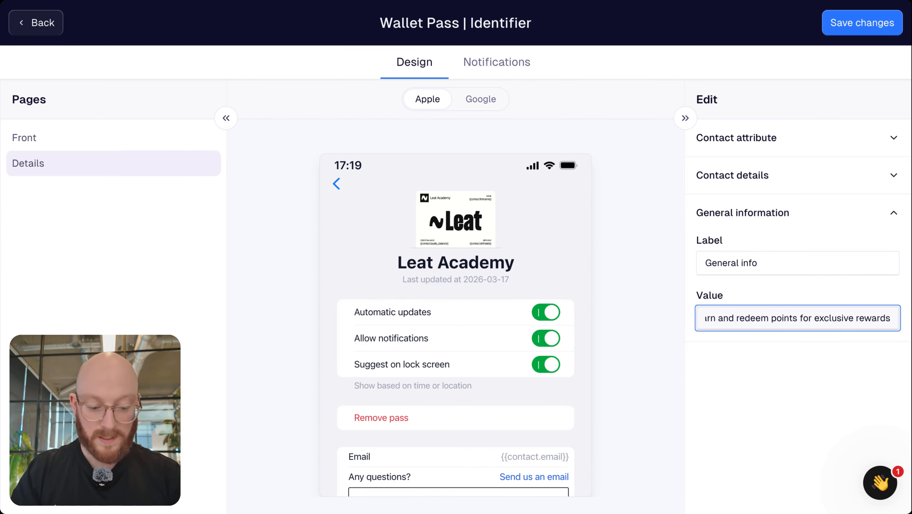
text(.)
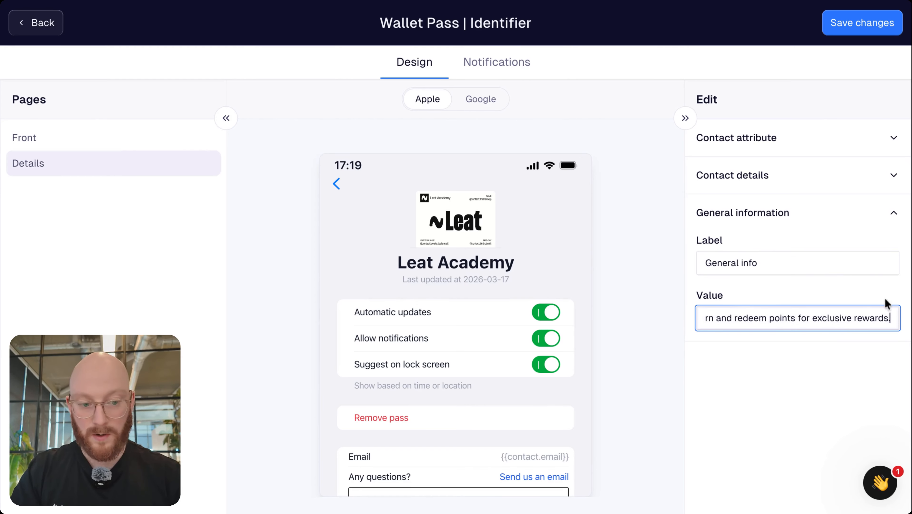
click(802, 290)
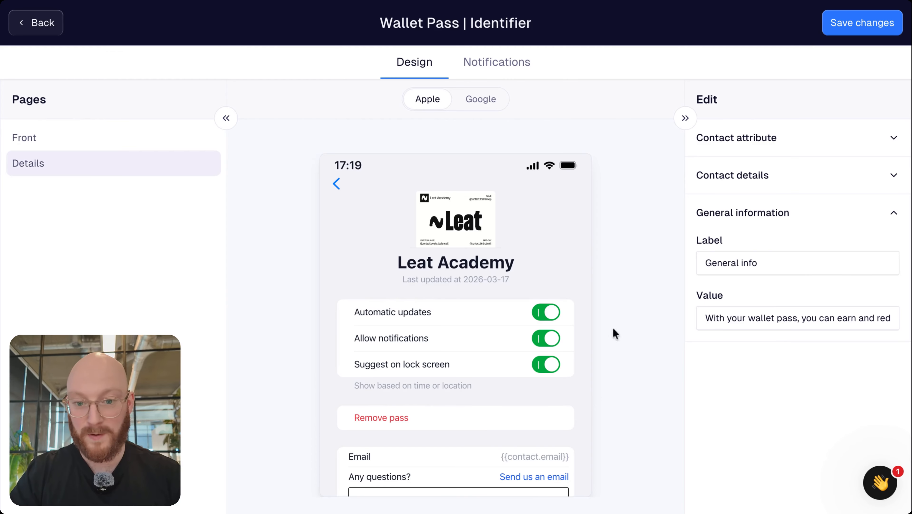
click(894, 213)
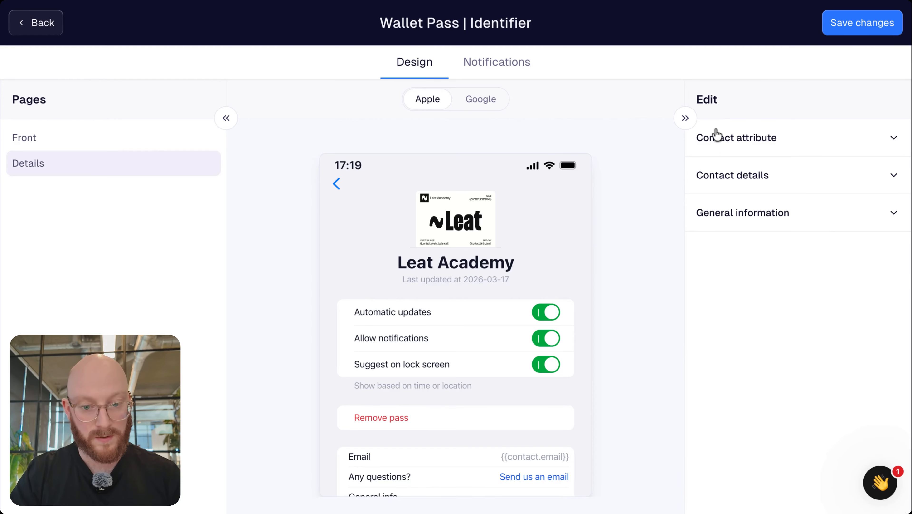
Preview the Details page as a Google Wallet pass
click(477, 99)
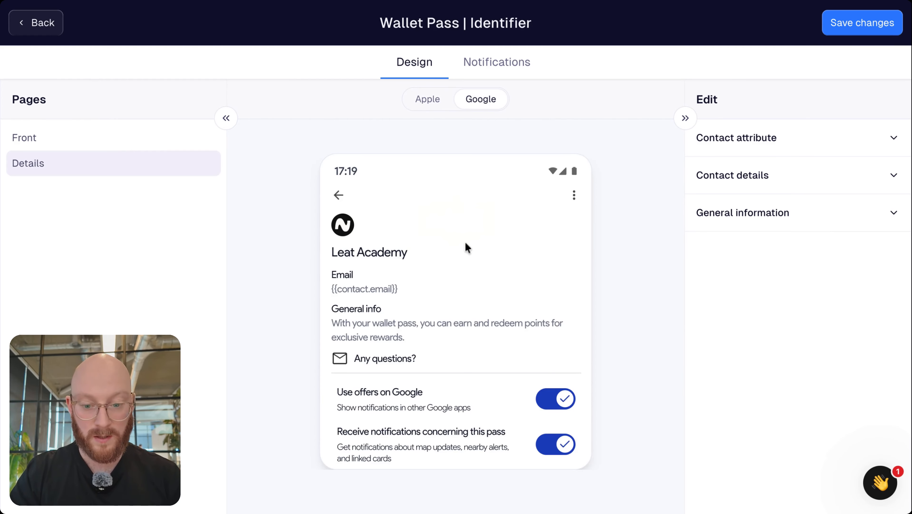
scroll(480, 352, down, 5)
scroll(480, 351, up, 5)
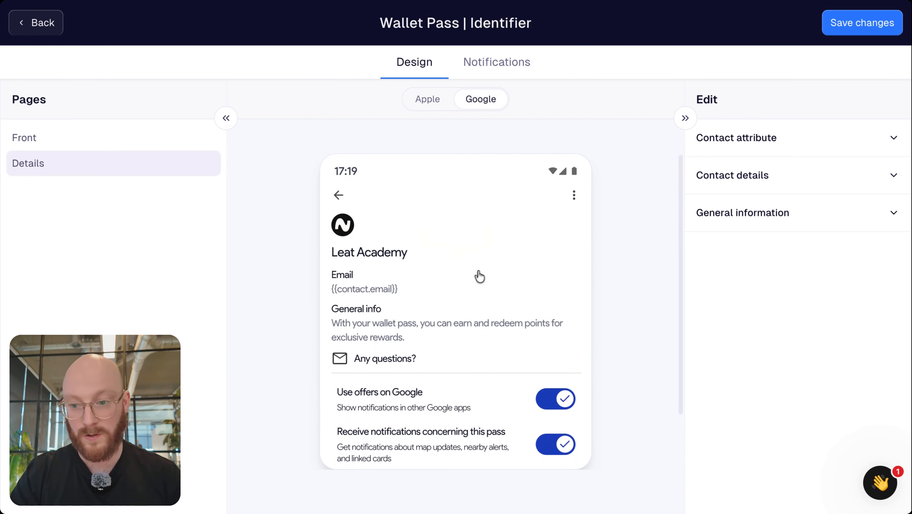
Compare the pass front in Apple and Google layouts, ending on Apple, then go to Notifications
click(67, 133)
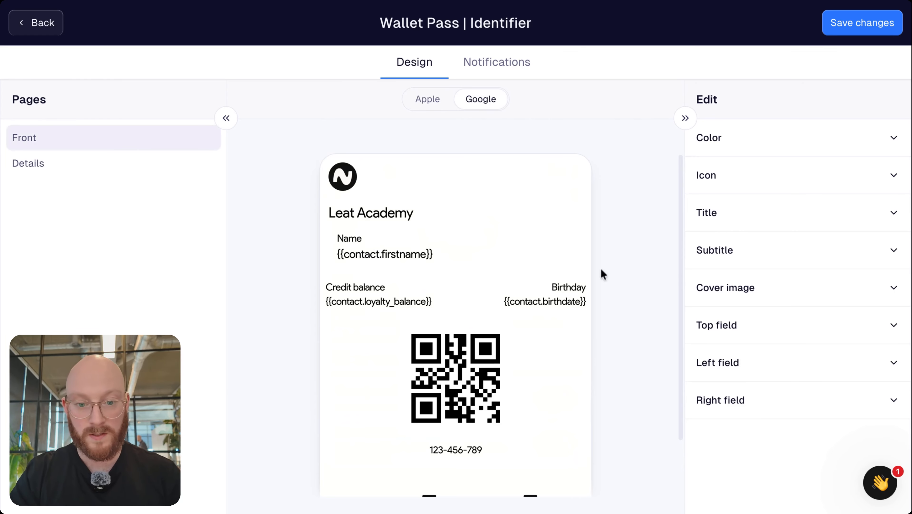
click(436, 99)
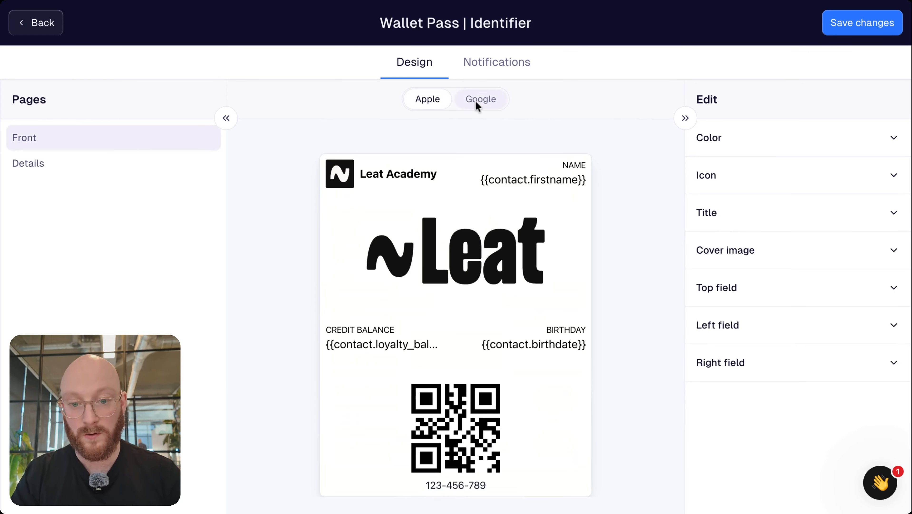
click(476, 101)
click(438, 99)
click(489, 100)
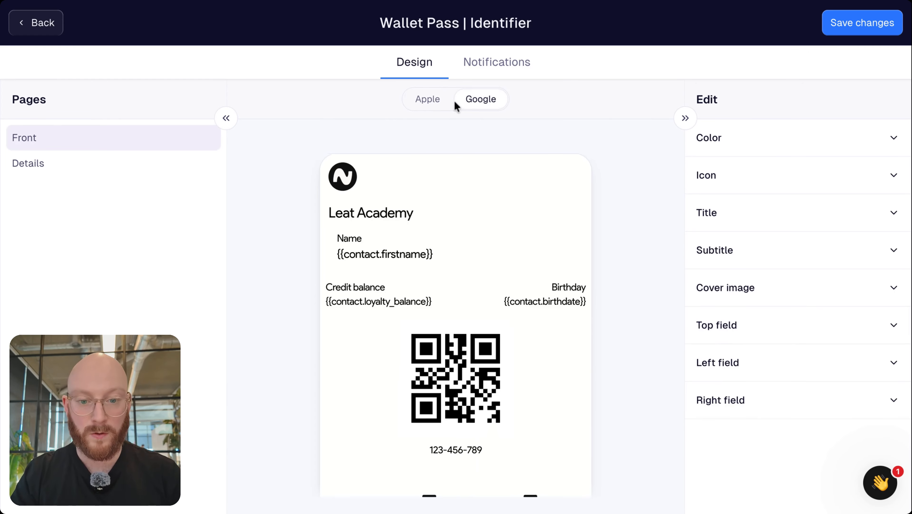
click(440, 101)
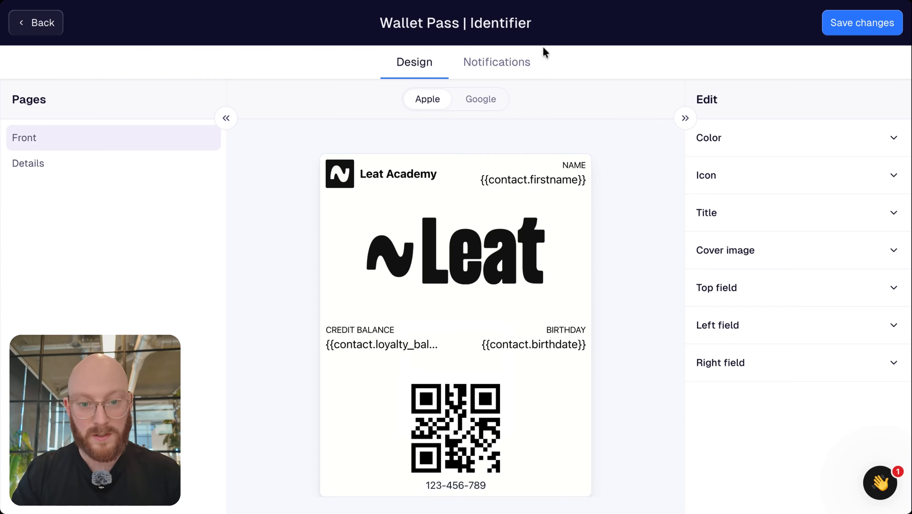
click(501, 73)
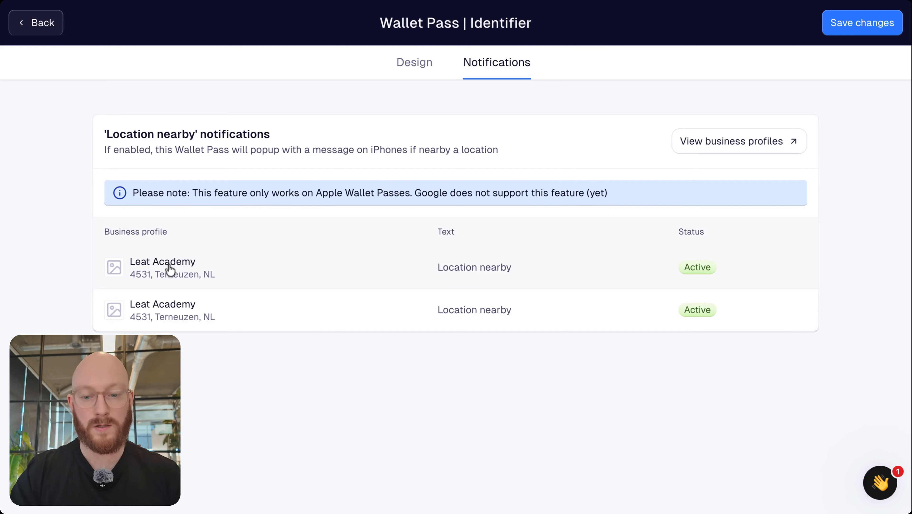
Open the edit dialog for the first Leat Academy row under Location nearby
click(227, 265)
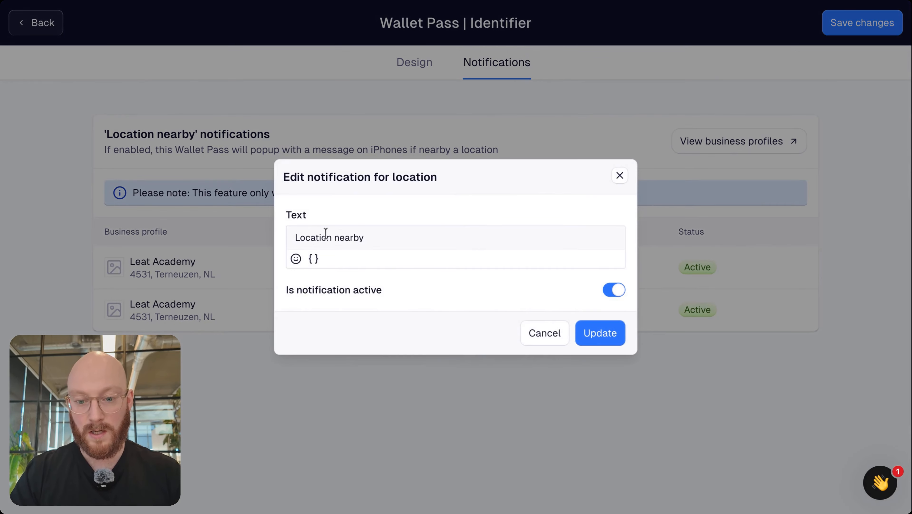
Replace the notification text with 'Hey' followed by the Contact First name variable
click(359, 240)
drag(363, 238, 293, 246)
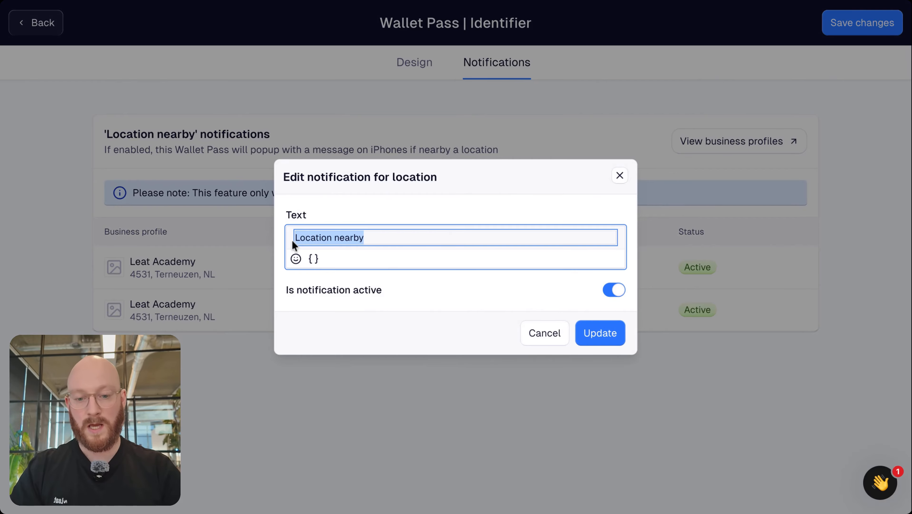
text(Hey)
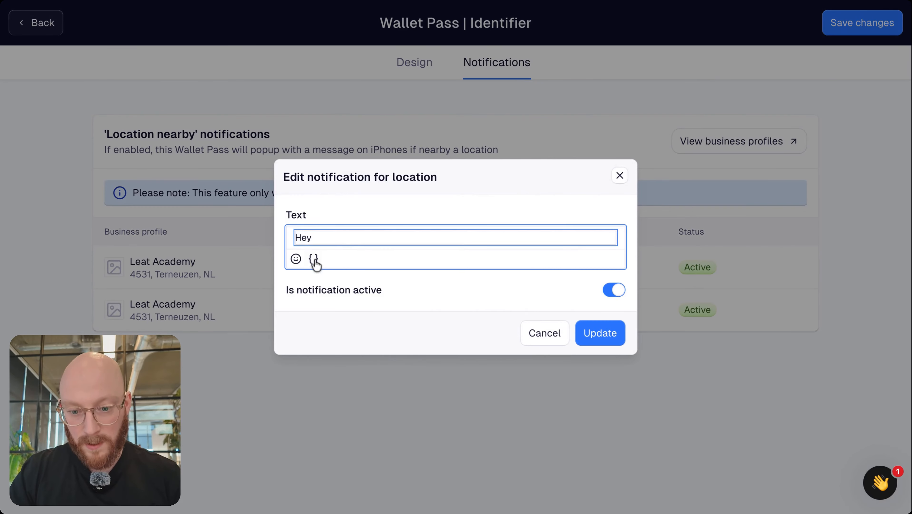
click(315, 263)
click(263, 360)
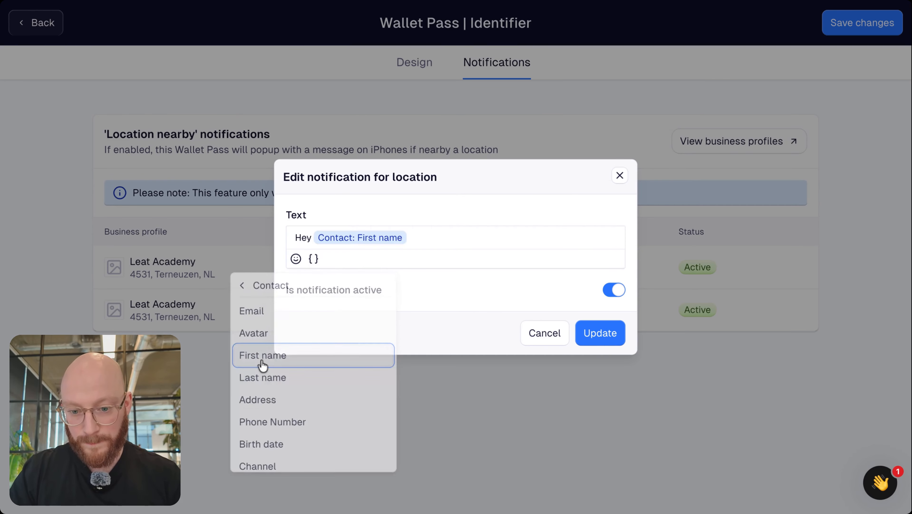
Finish the message with ', swing by while you're in the neighbourhood!' and save it with Update
click(460, 237)
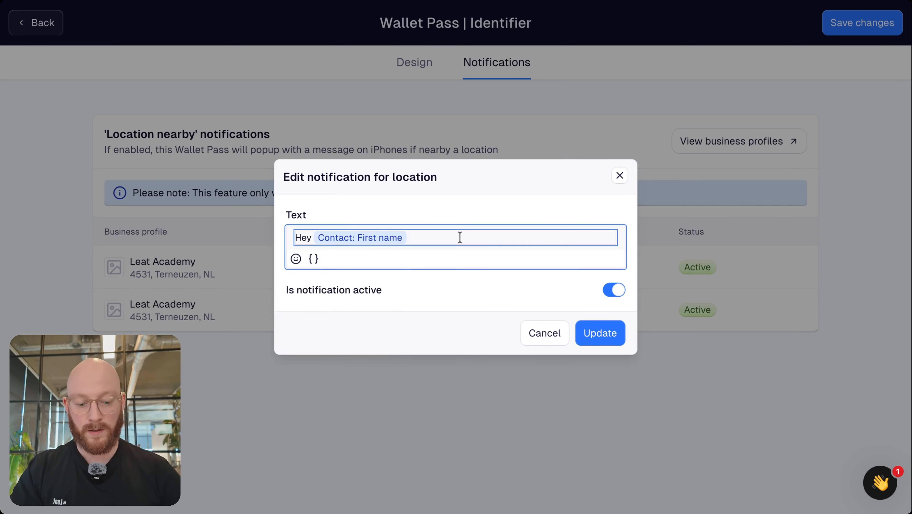
text(, swing by )
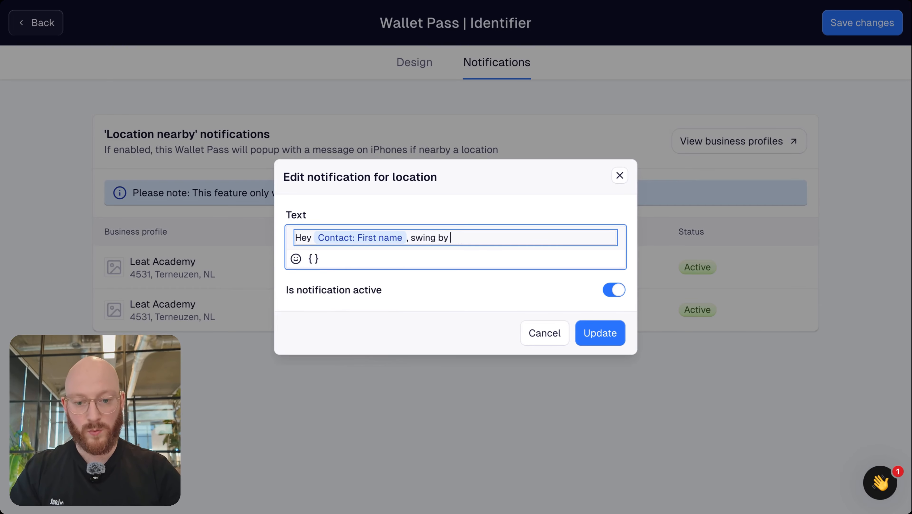
text(while you're in)
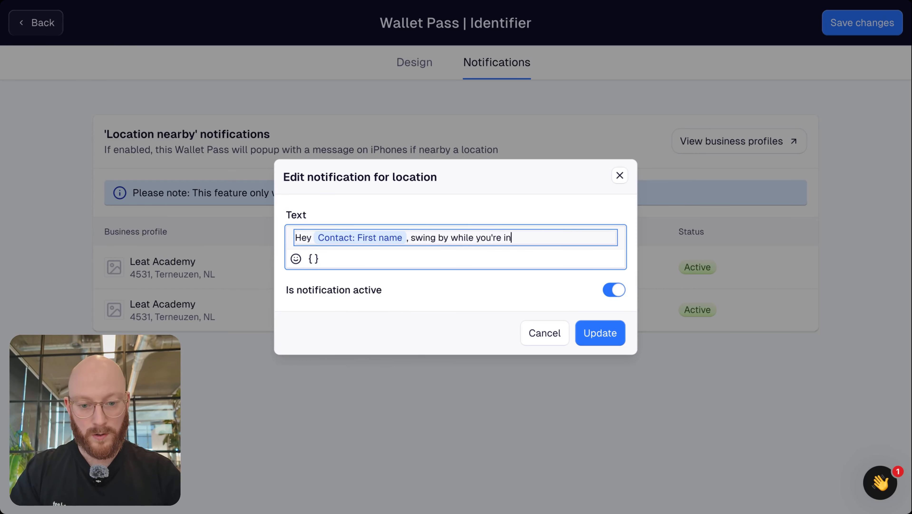
text( the eng)
key(BackSpace)
text(in the)
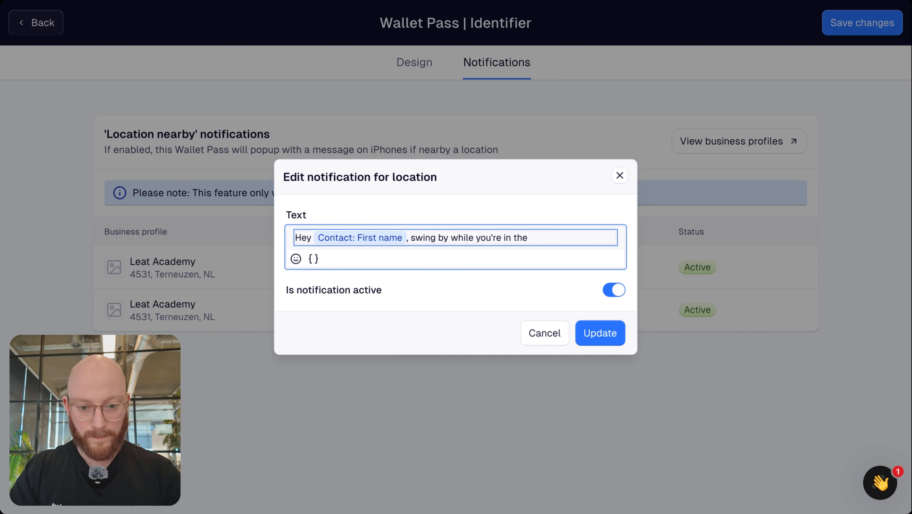
text( neighbou)
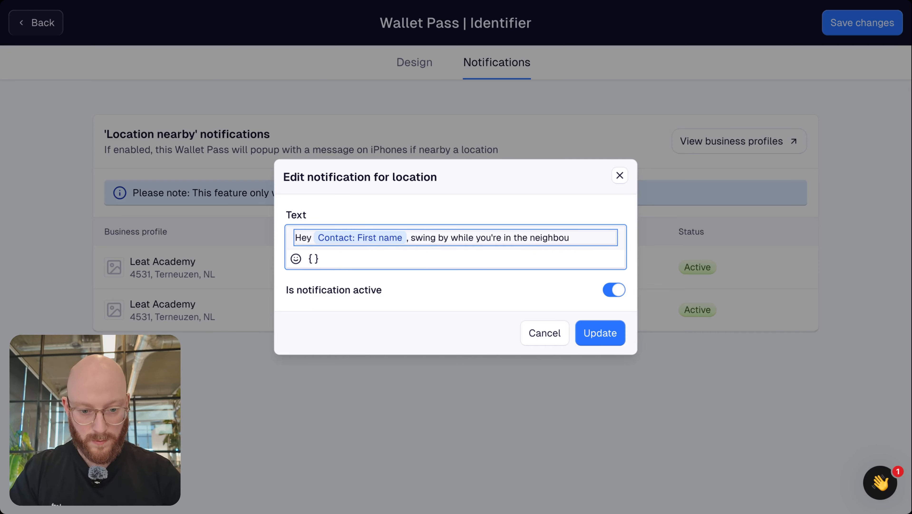
text(rhood!)
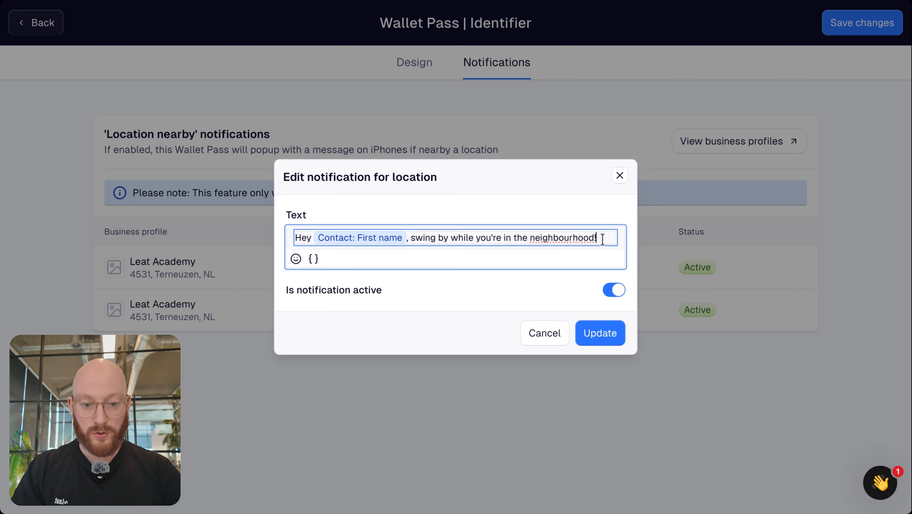
drag(601, 238, 335, 220)
click(454, 218)
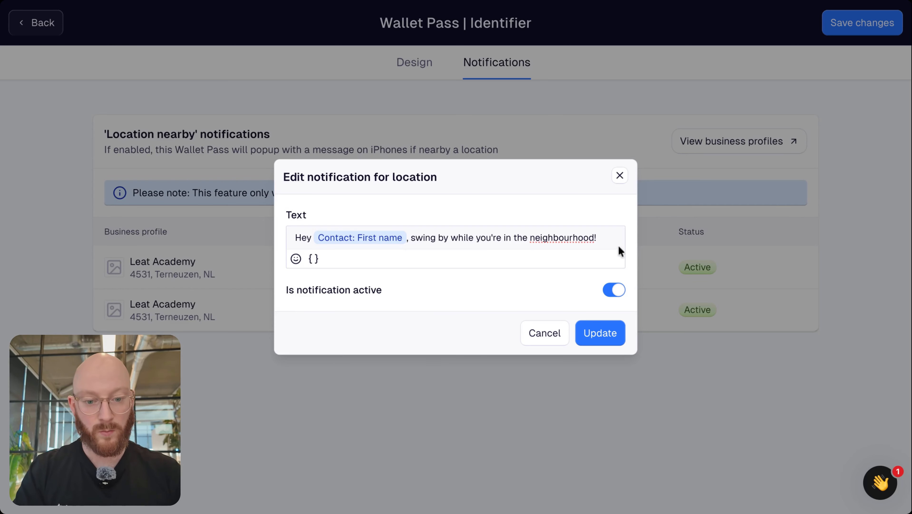
click(604, 238)
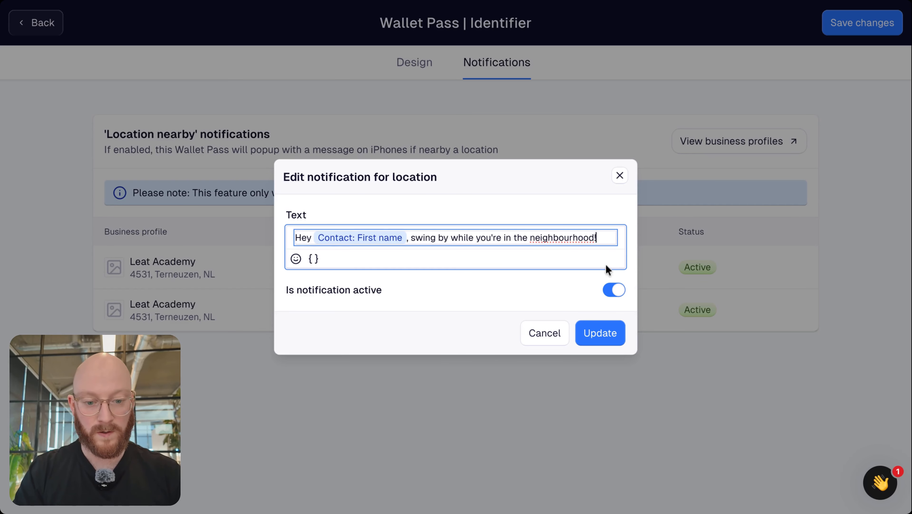
click(604, 333)
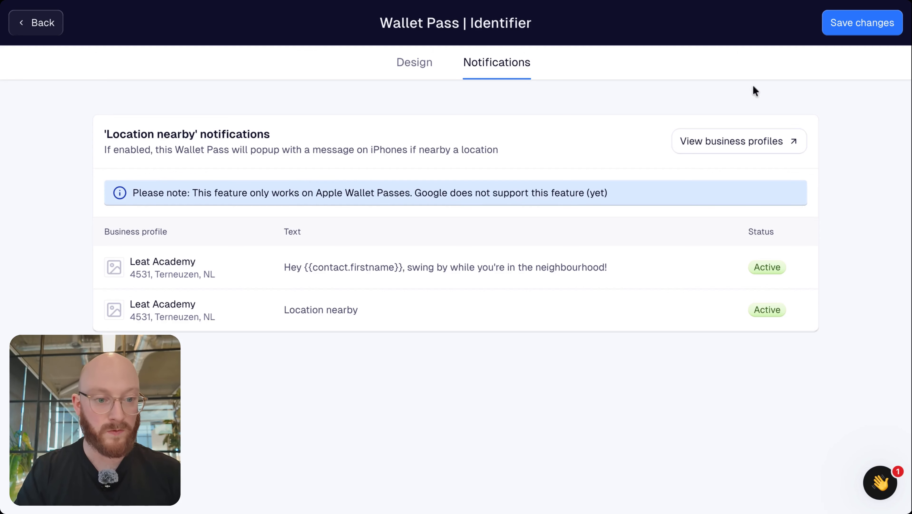
Save the wallet pass changes, including the personalised location-nearby notification
click(864, 23)
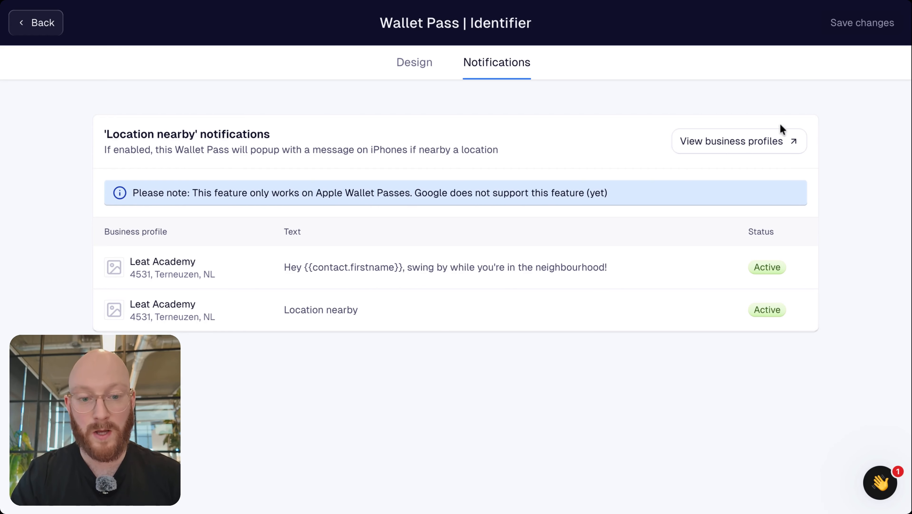
Go back to Settings and check the Wallet Pass section below the support e-mail
click(51, 24)
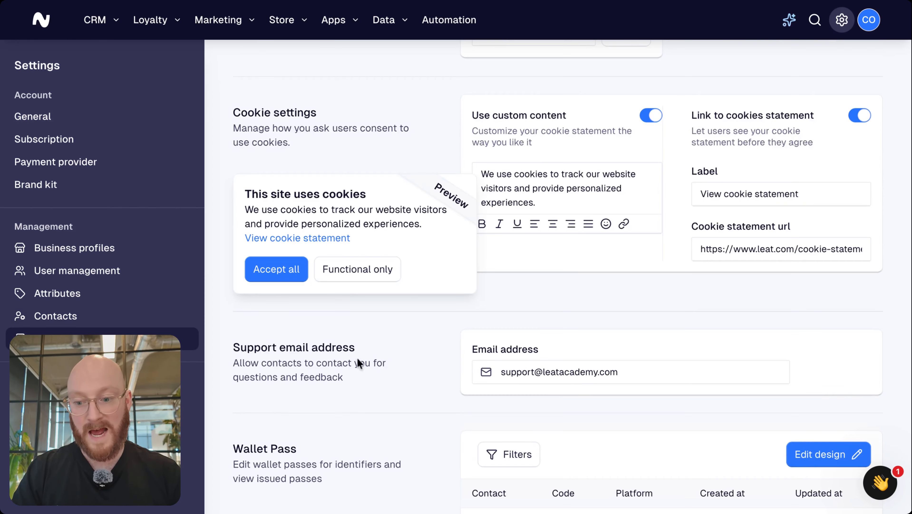
scroll(424, 377, down, 4)
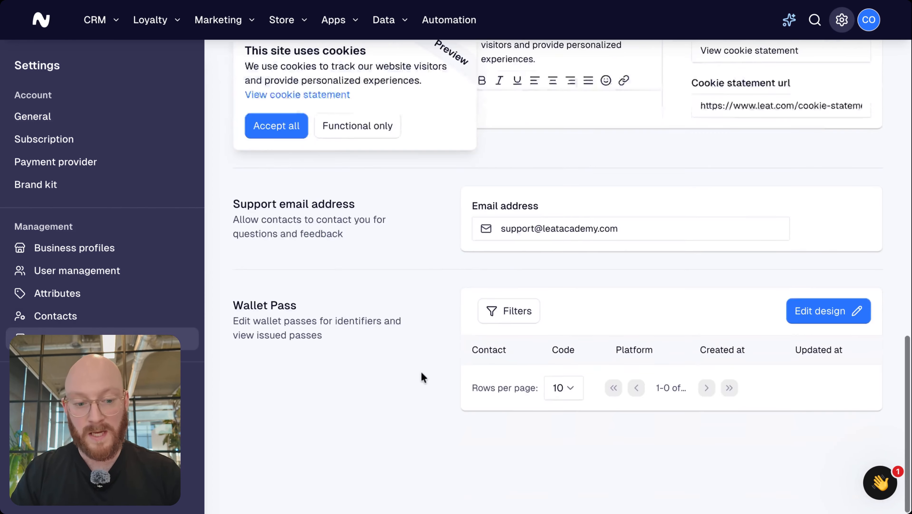
scroll(423, 377, up, 3)
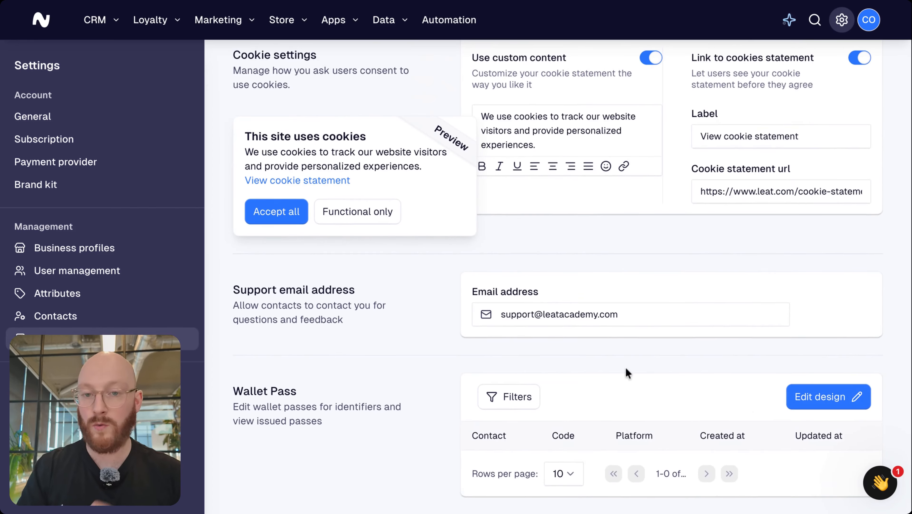